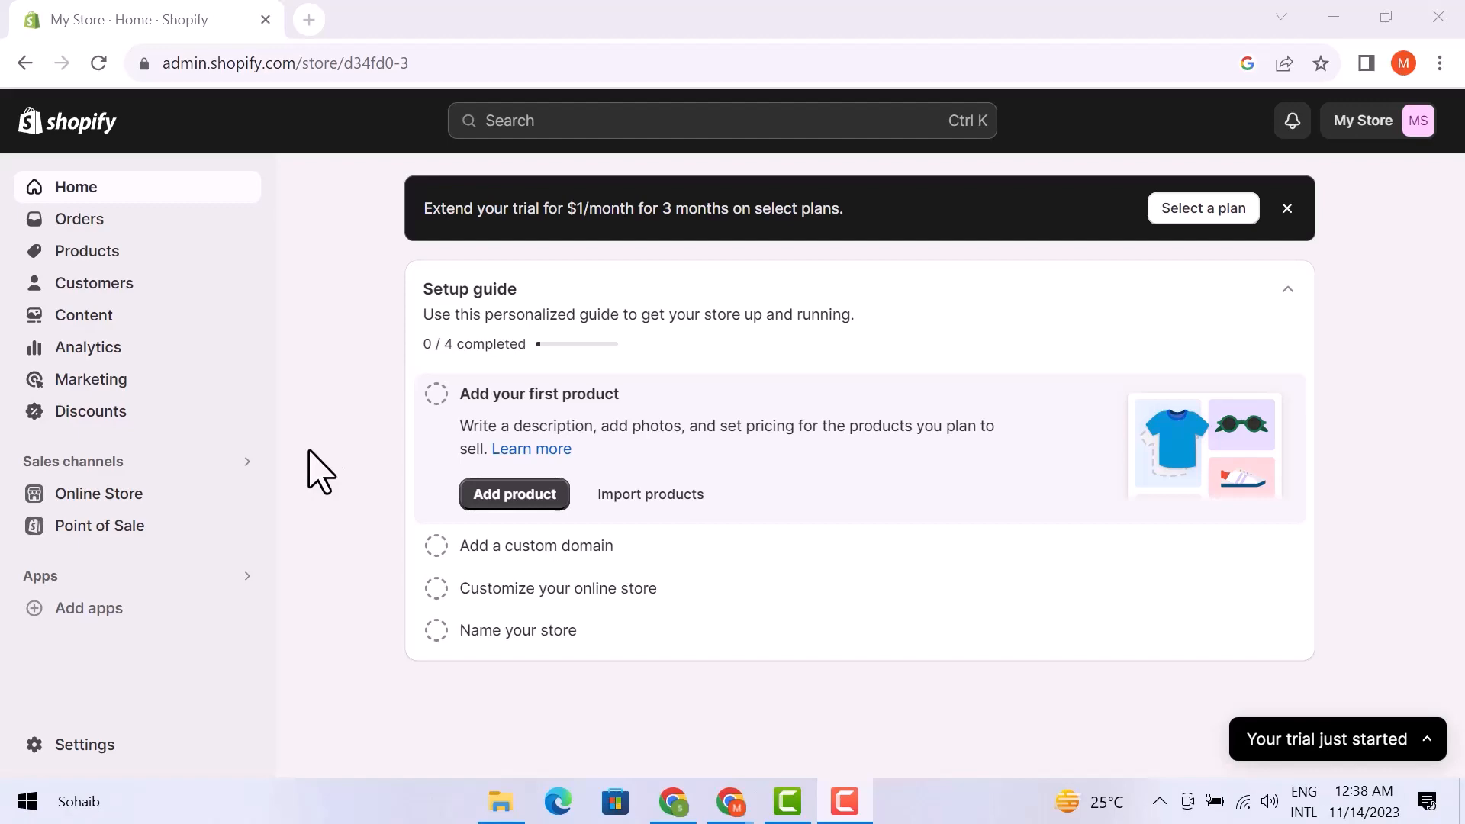
- Open the Shopify App Store from the store admin's app suggestions and search it for "gempages"
left_click(113, 616)
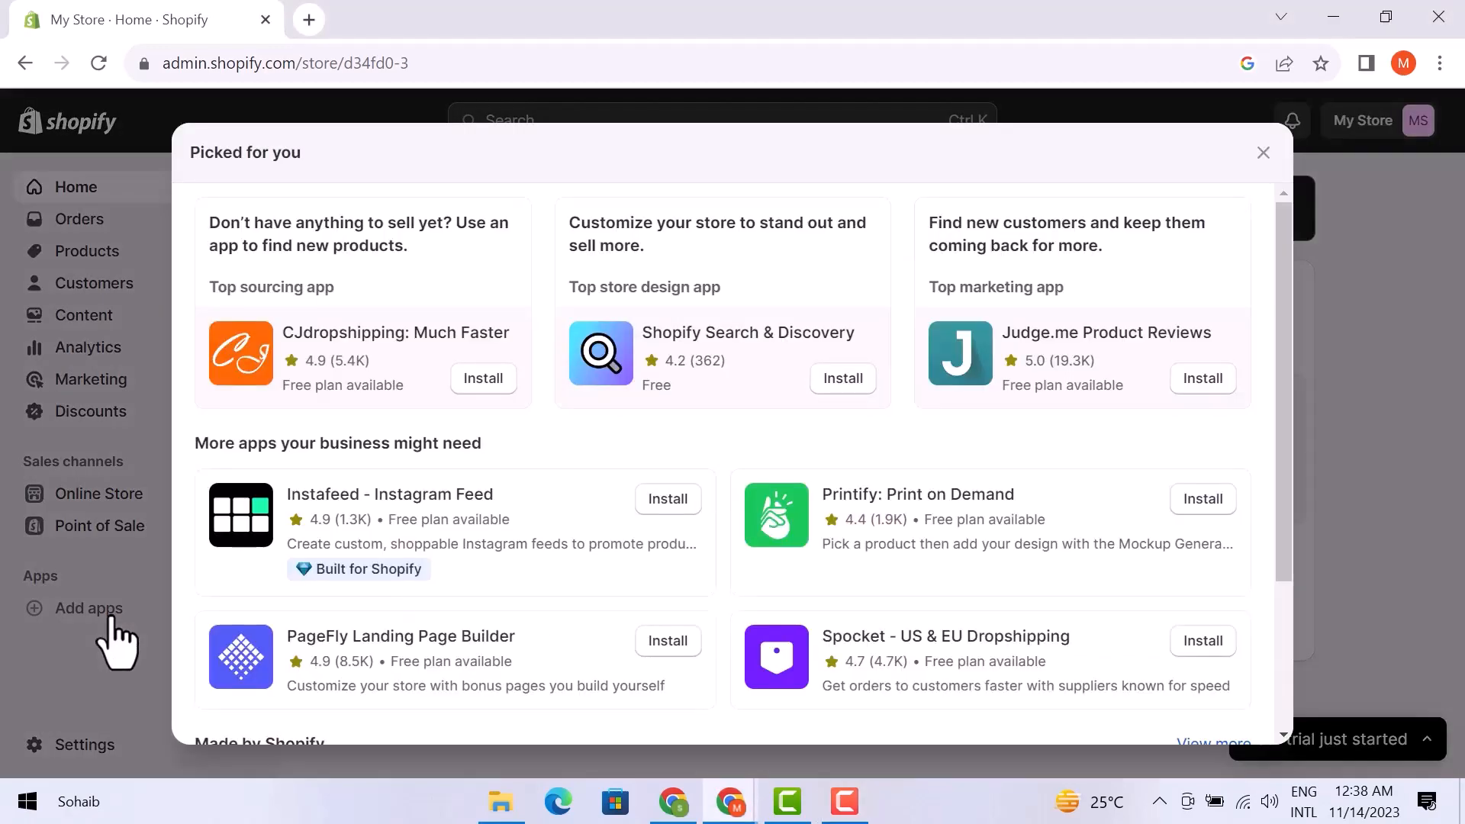
scroll(599, 488, "down", 3)
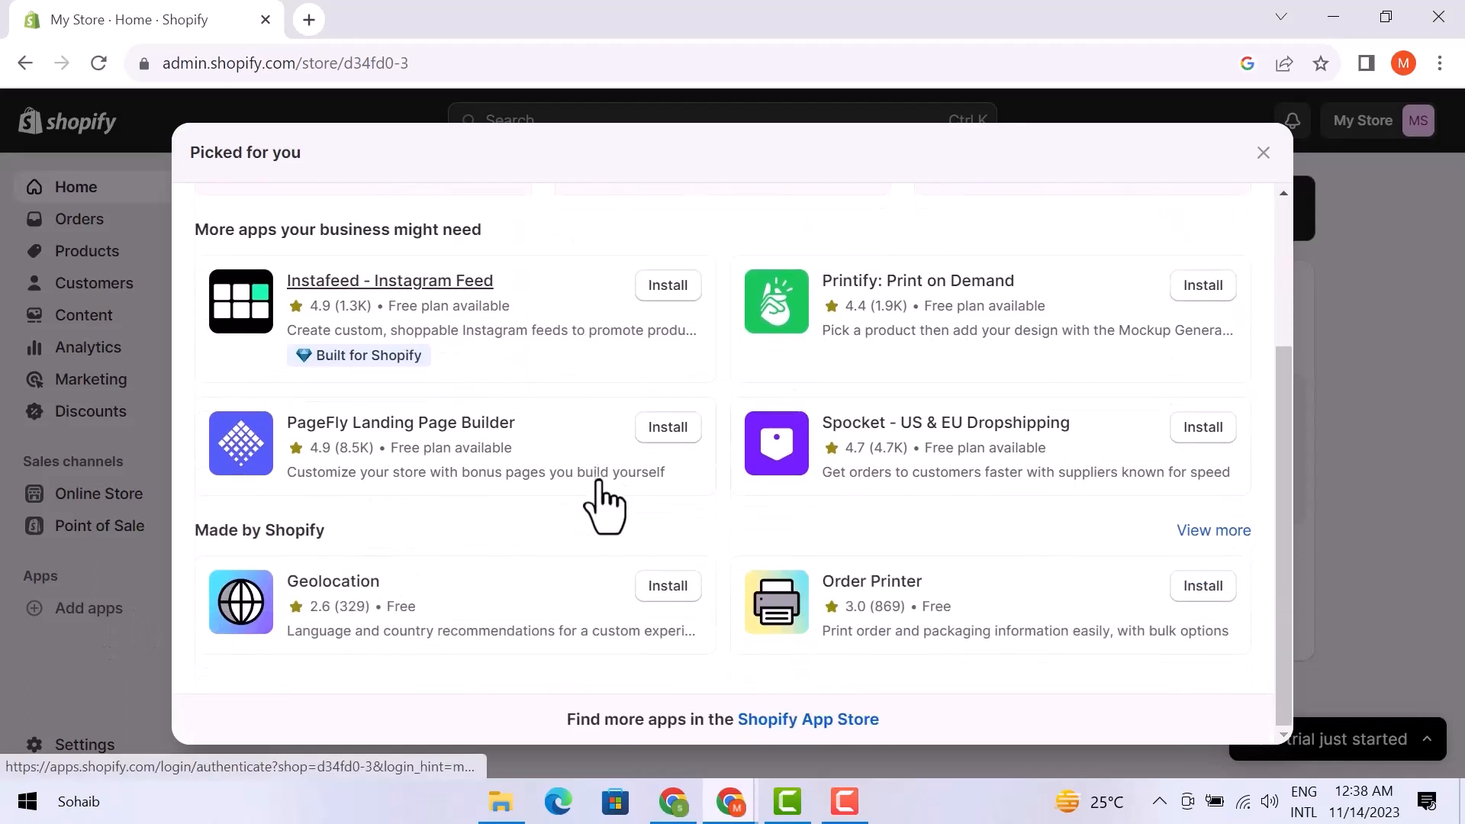
left_click(818, 720)
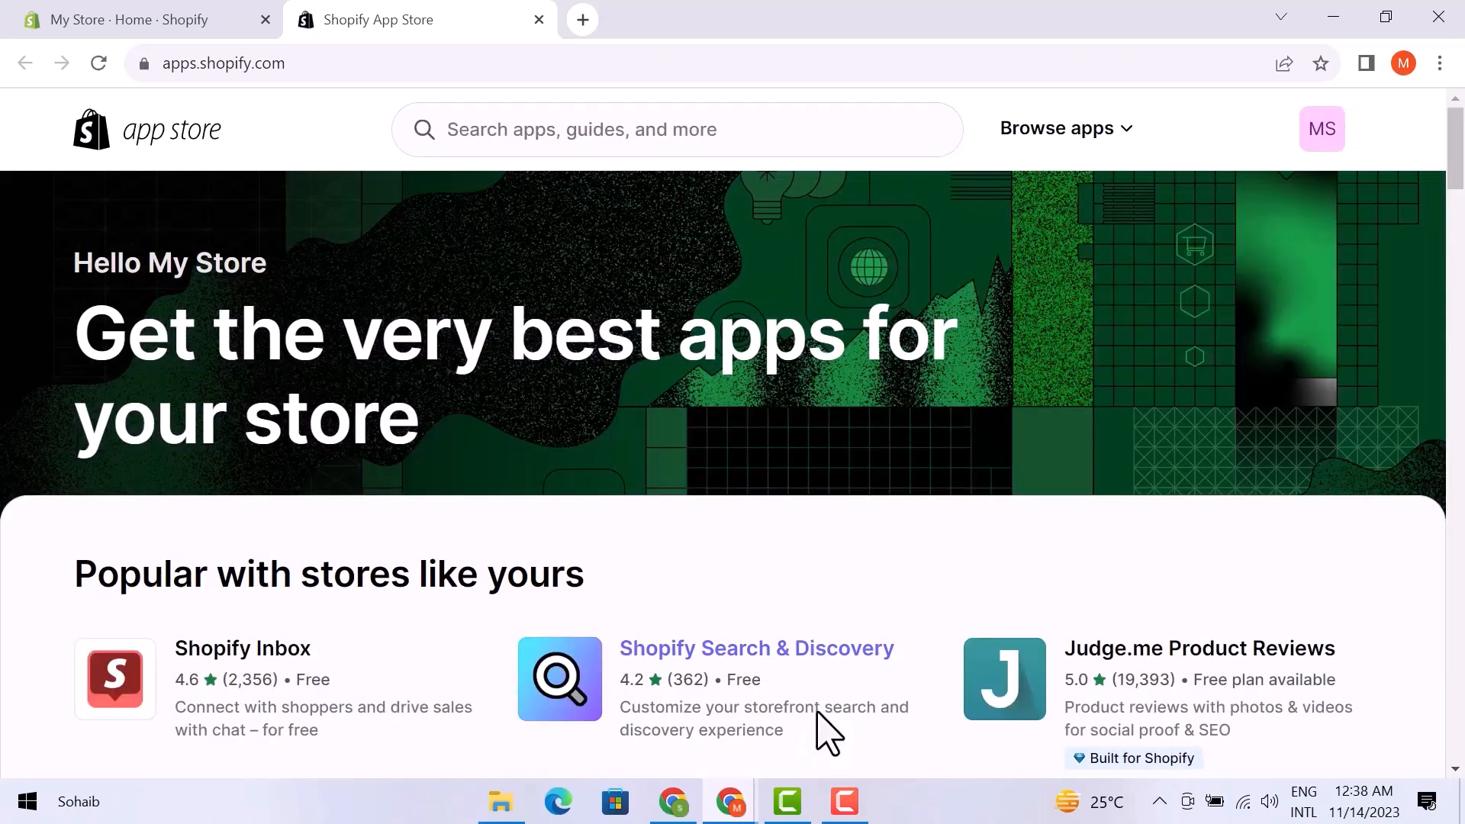
left_click(498, 130)
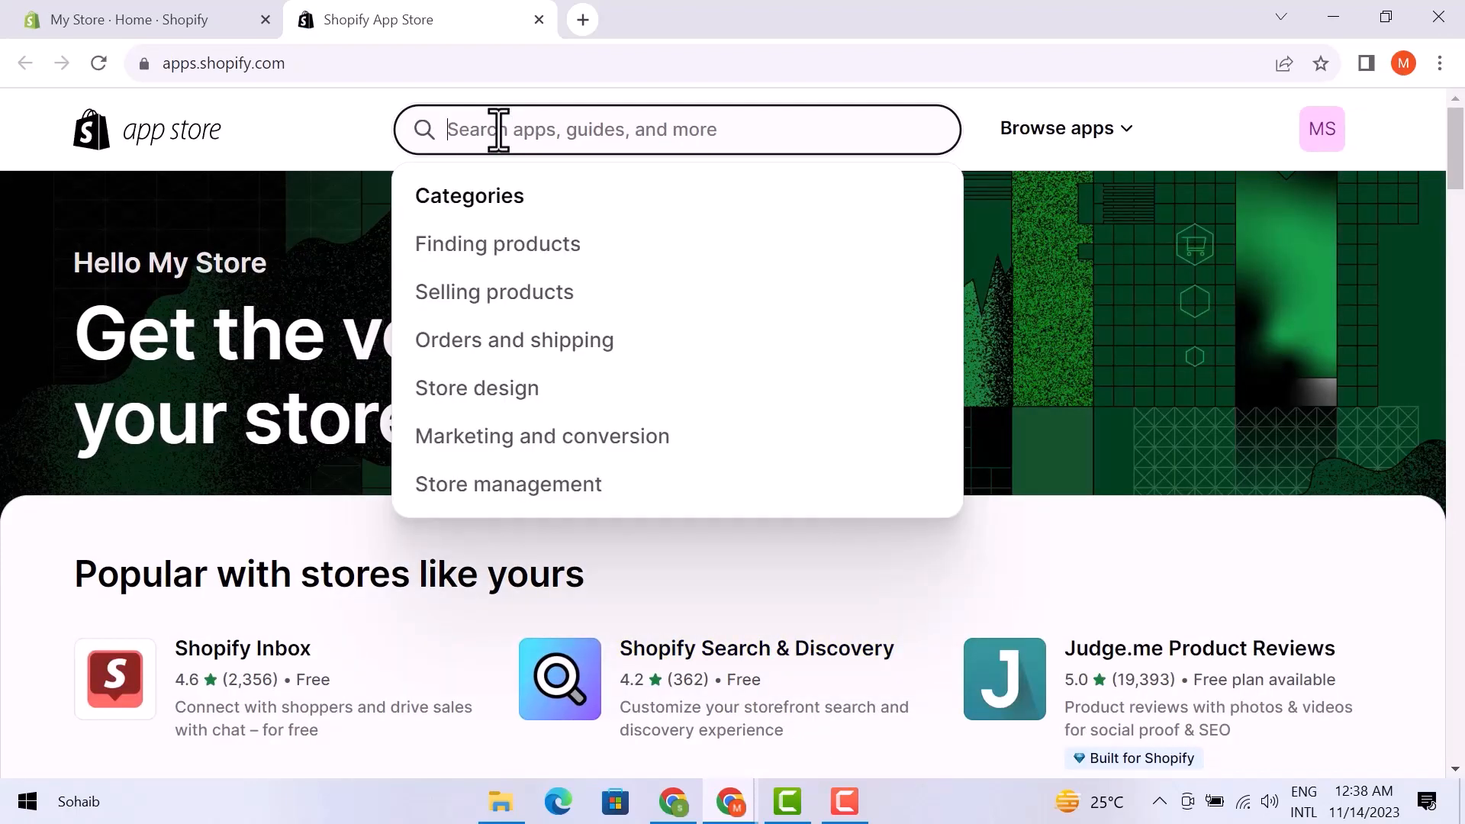
type("gem")
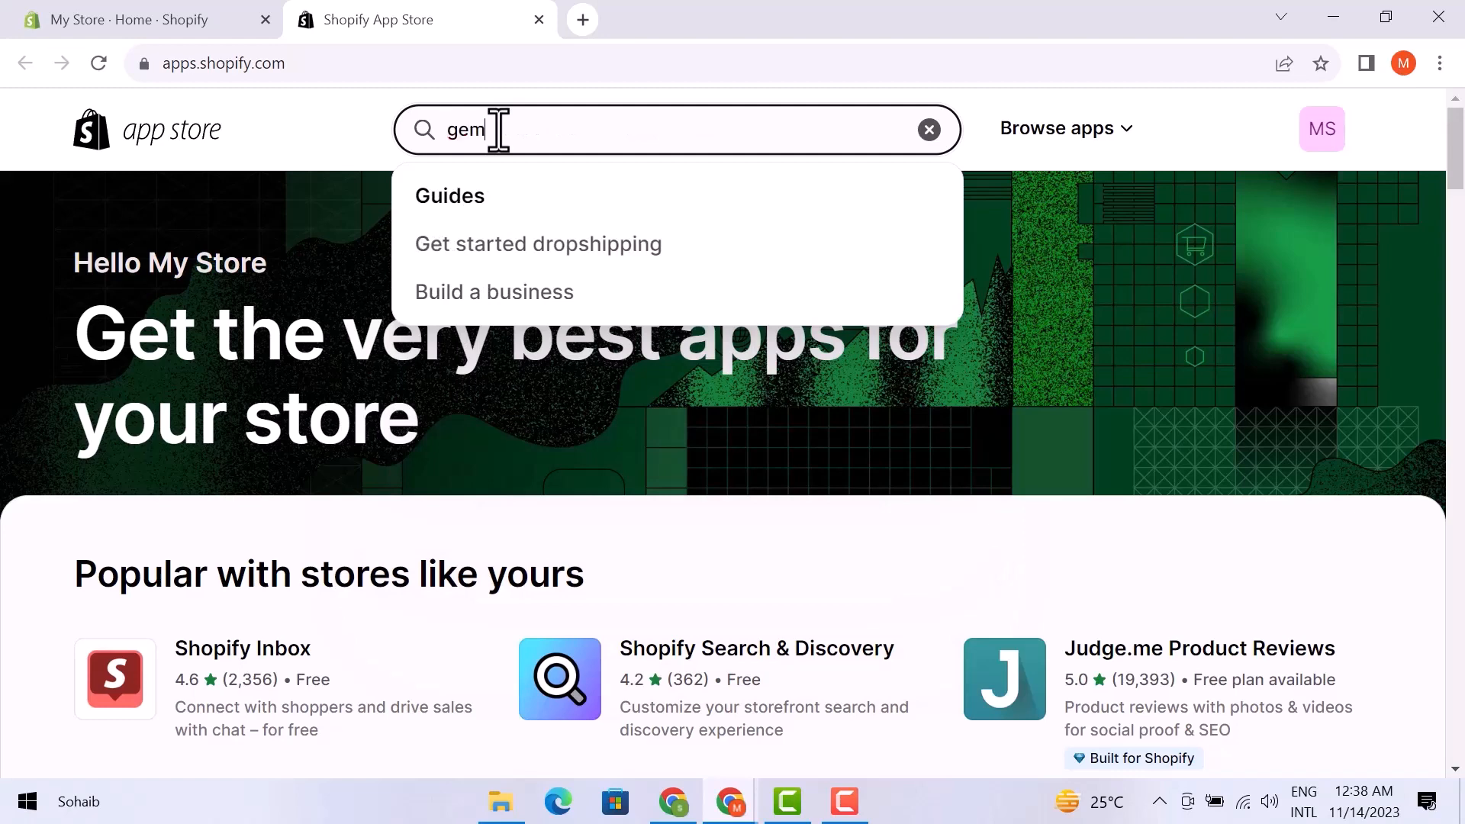
left_click(516, 198)
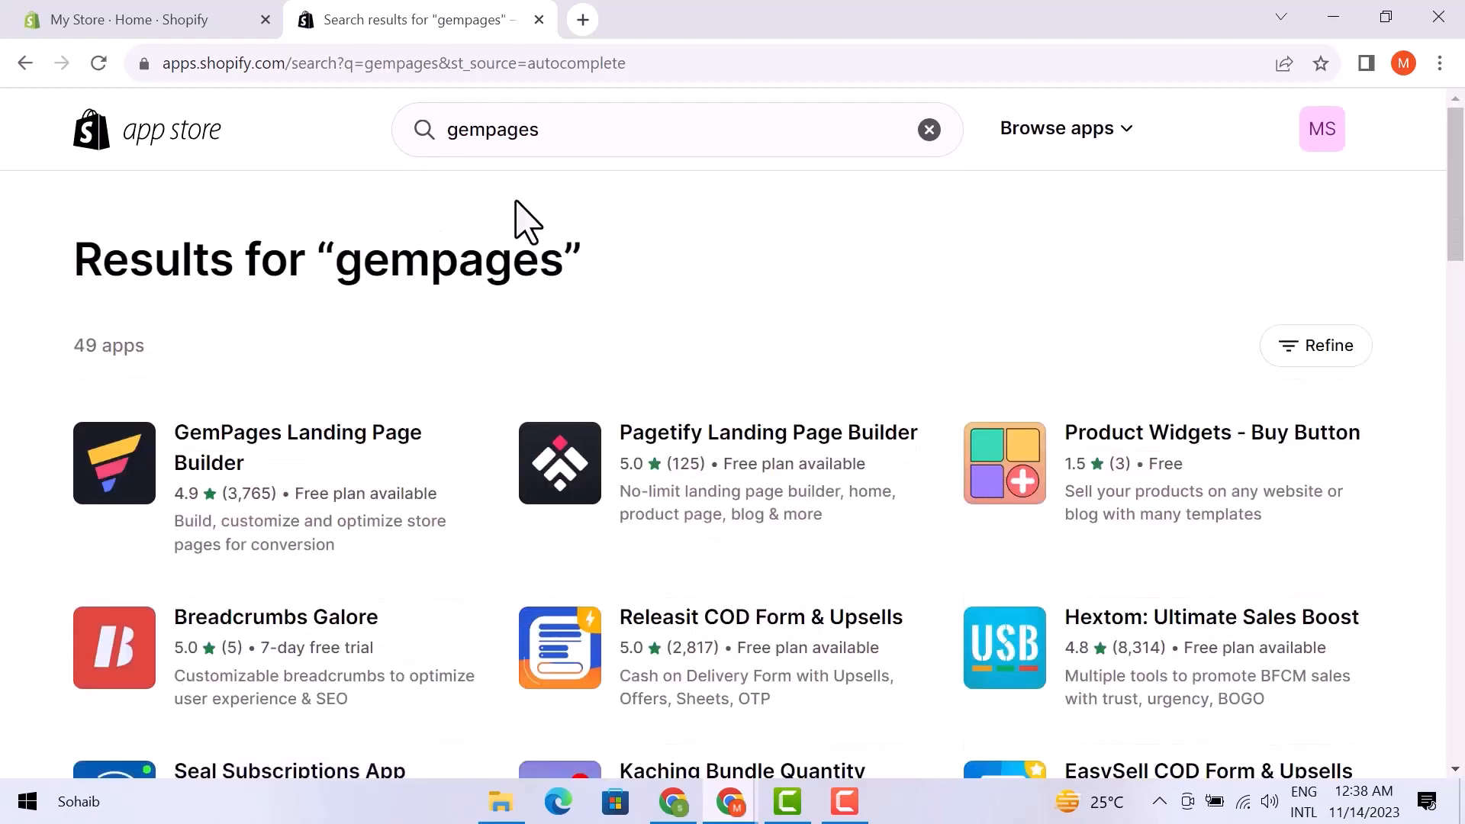
- Install the GemPages Landing Page Builder app from its App Store listing and authorize it for the store
left_click(252, 450)
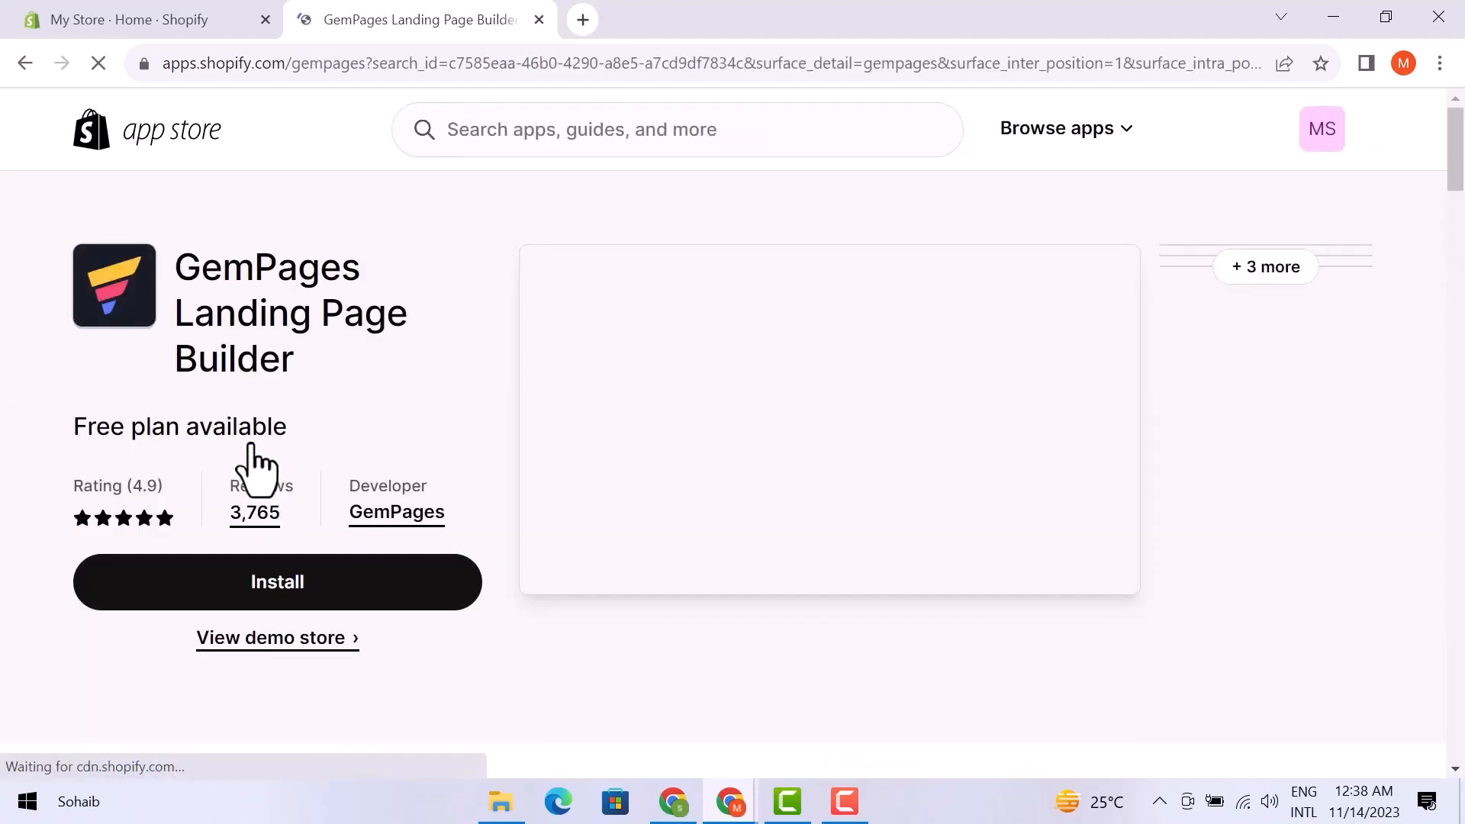
left_click(264, 595)
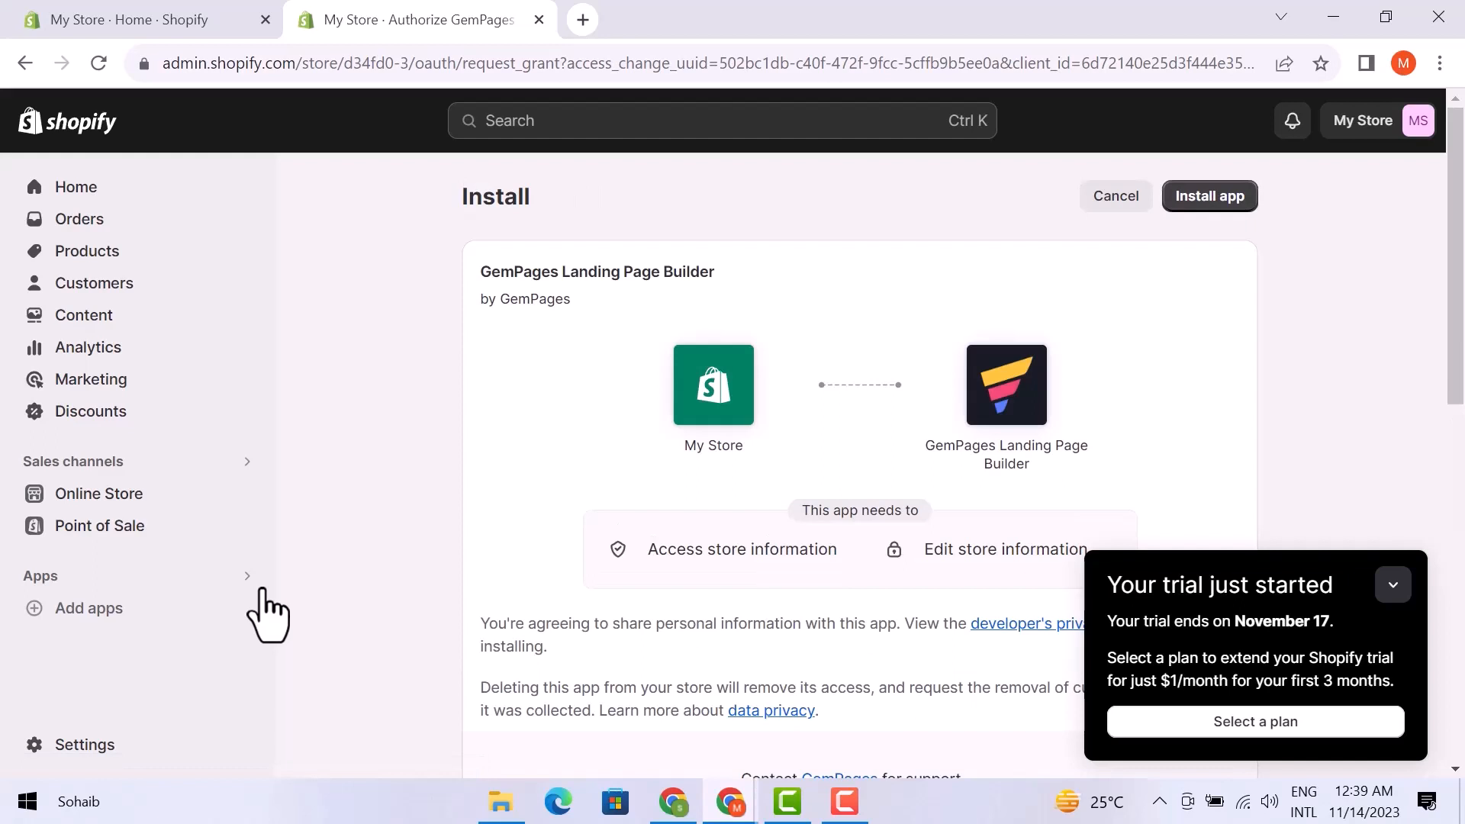
left_click(1183, 206)
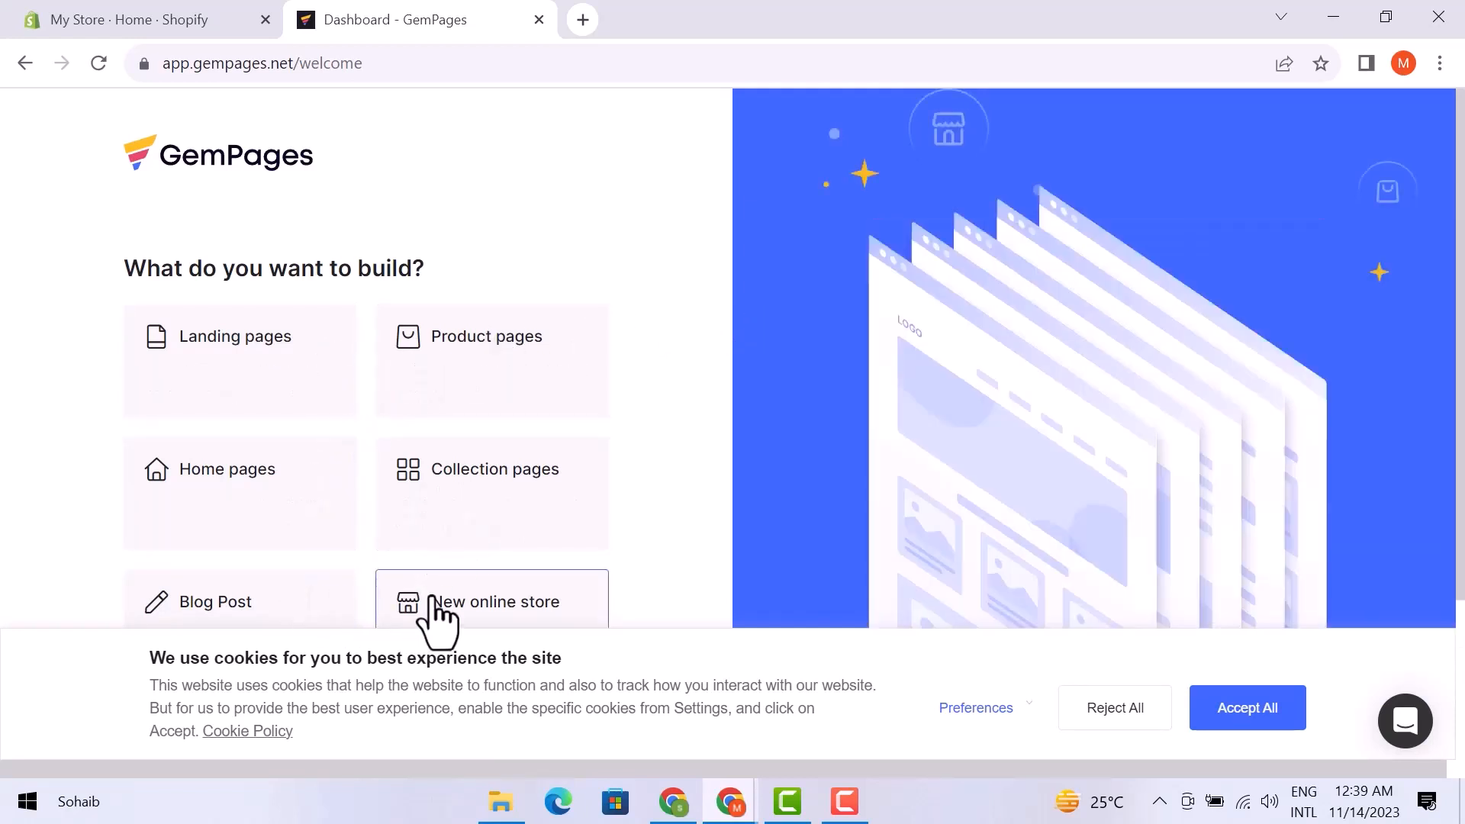
- Choose Product pages as the type to build in GemPages and create the page in the editor
scroll(603, 507, "down", 3)
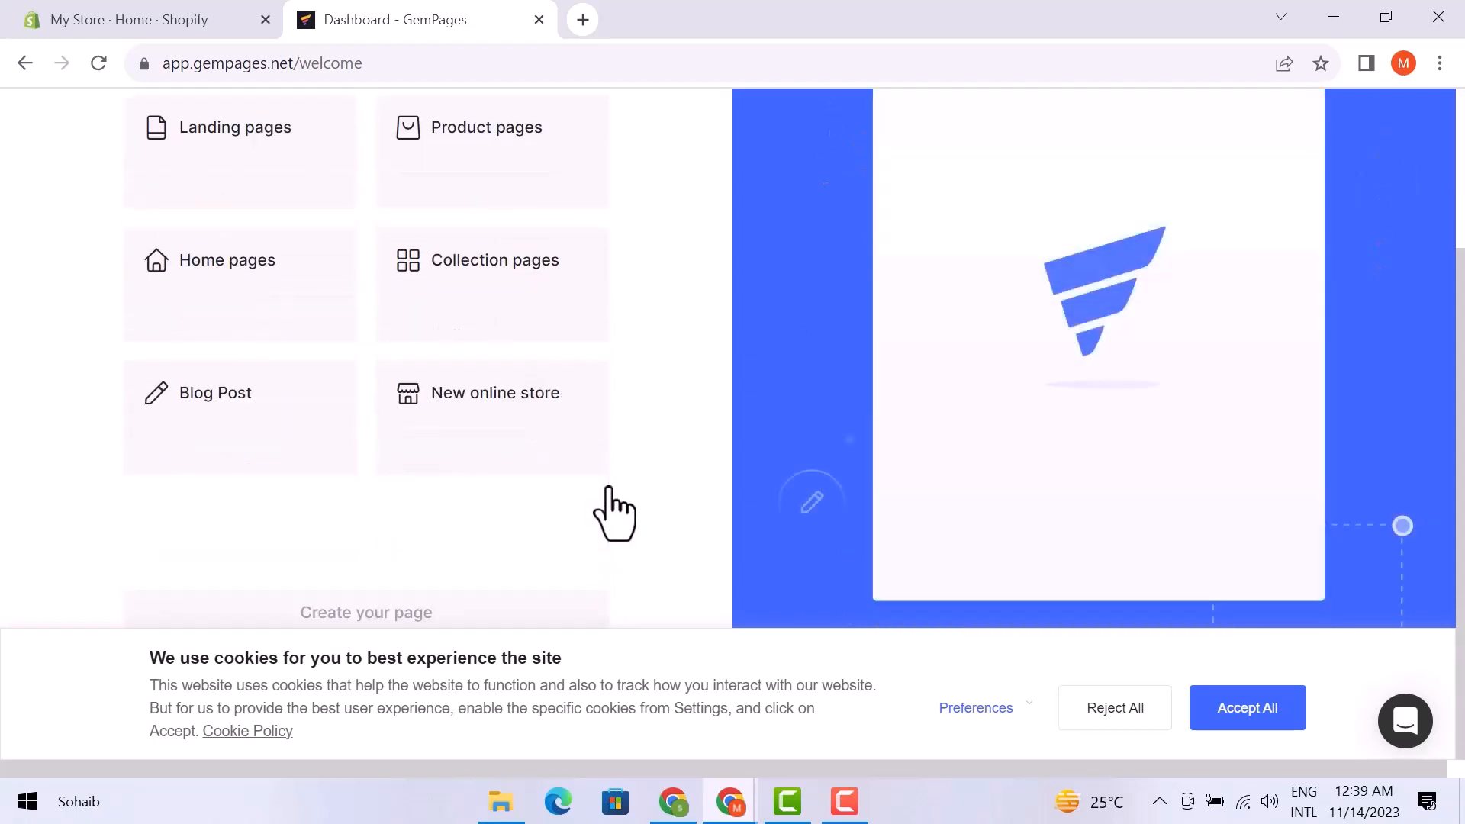
scroll(615, 507, "up", 3)
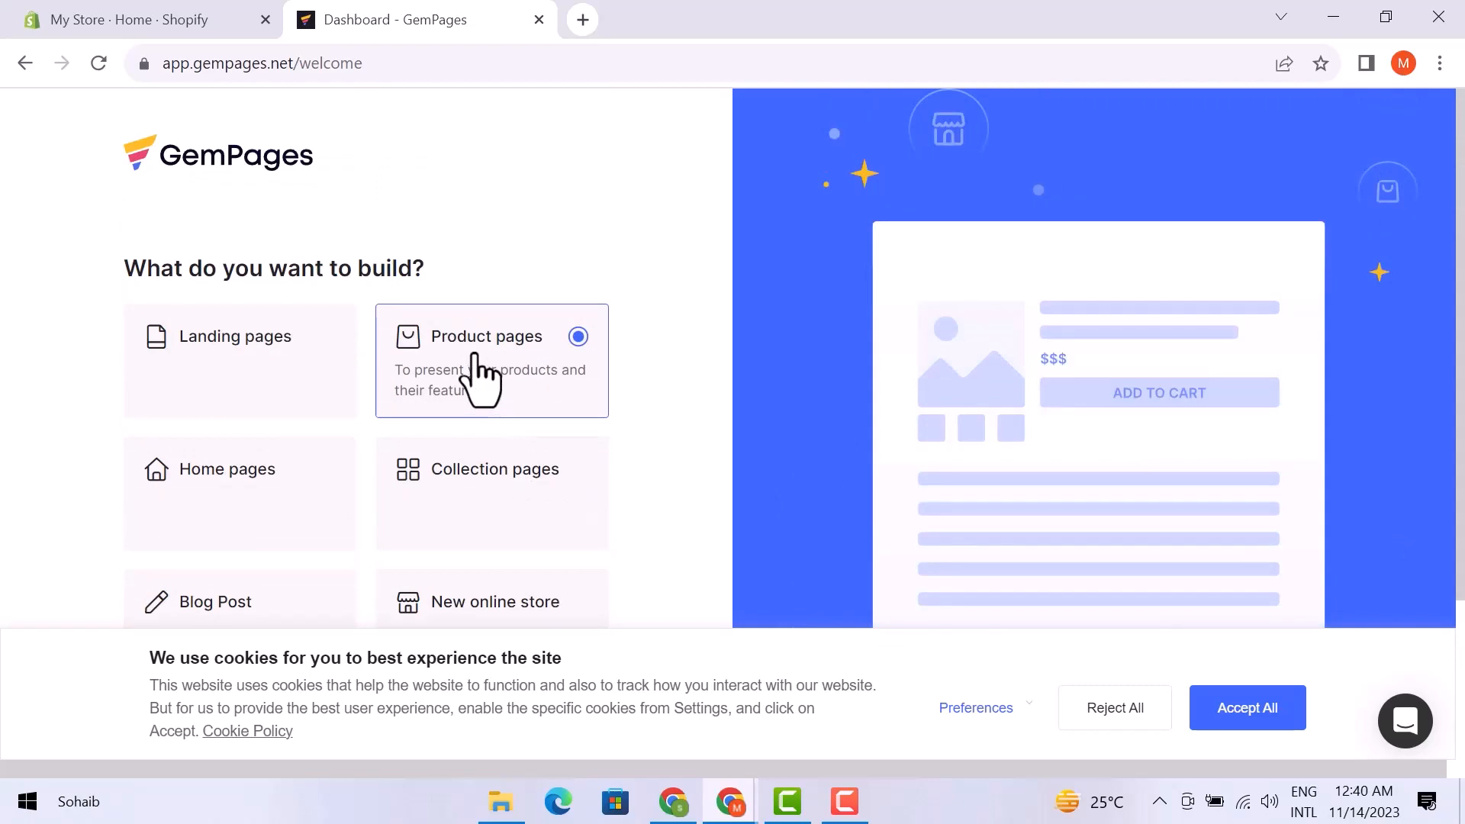
scroll(582, 384, "down", 3)
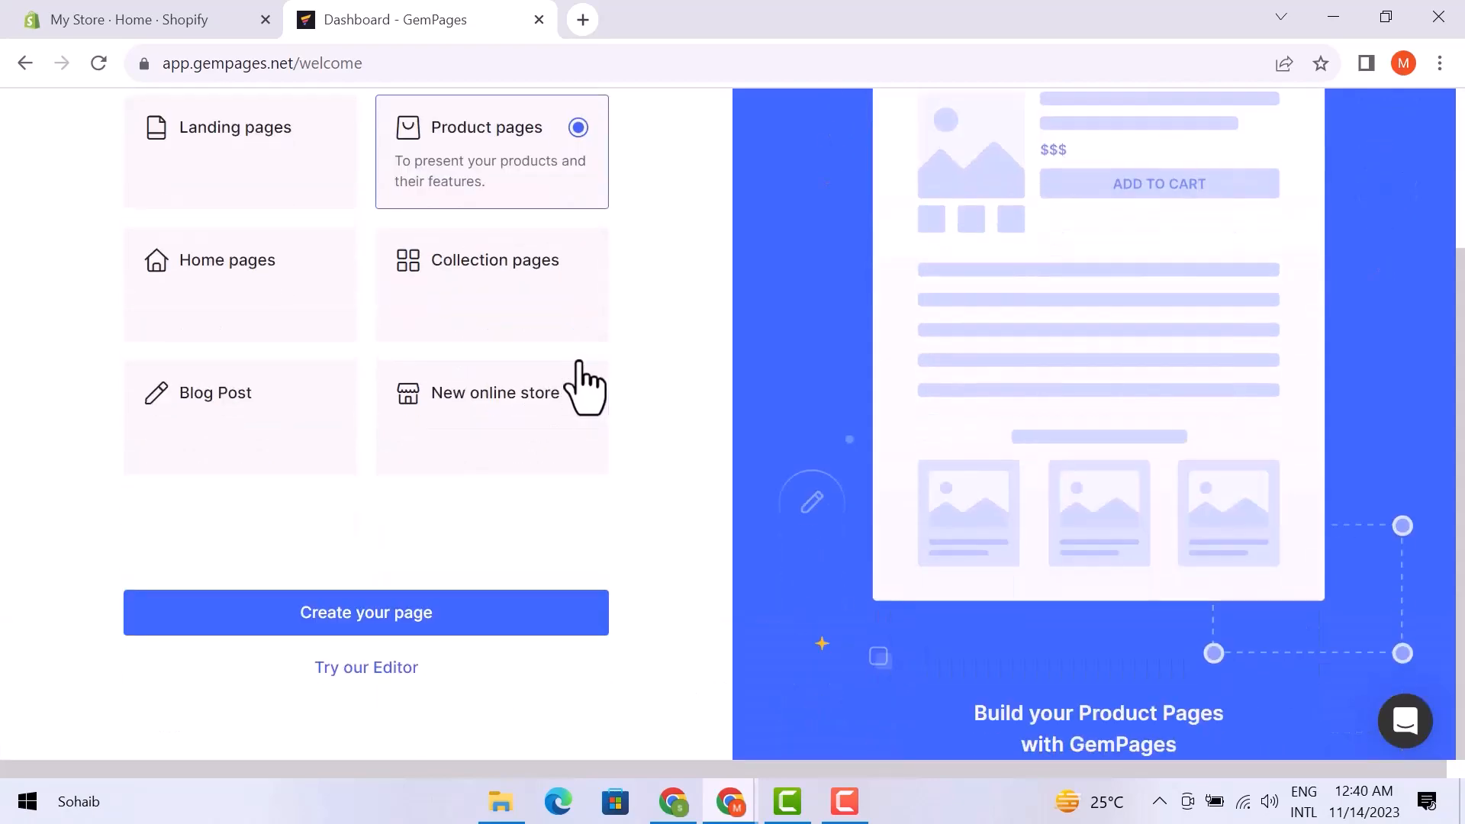
left_click(457, 612)
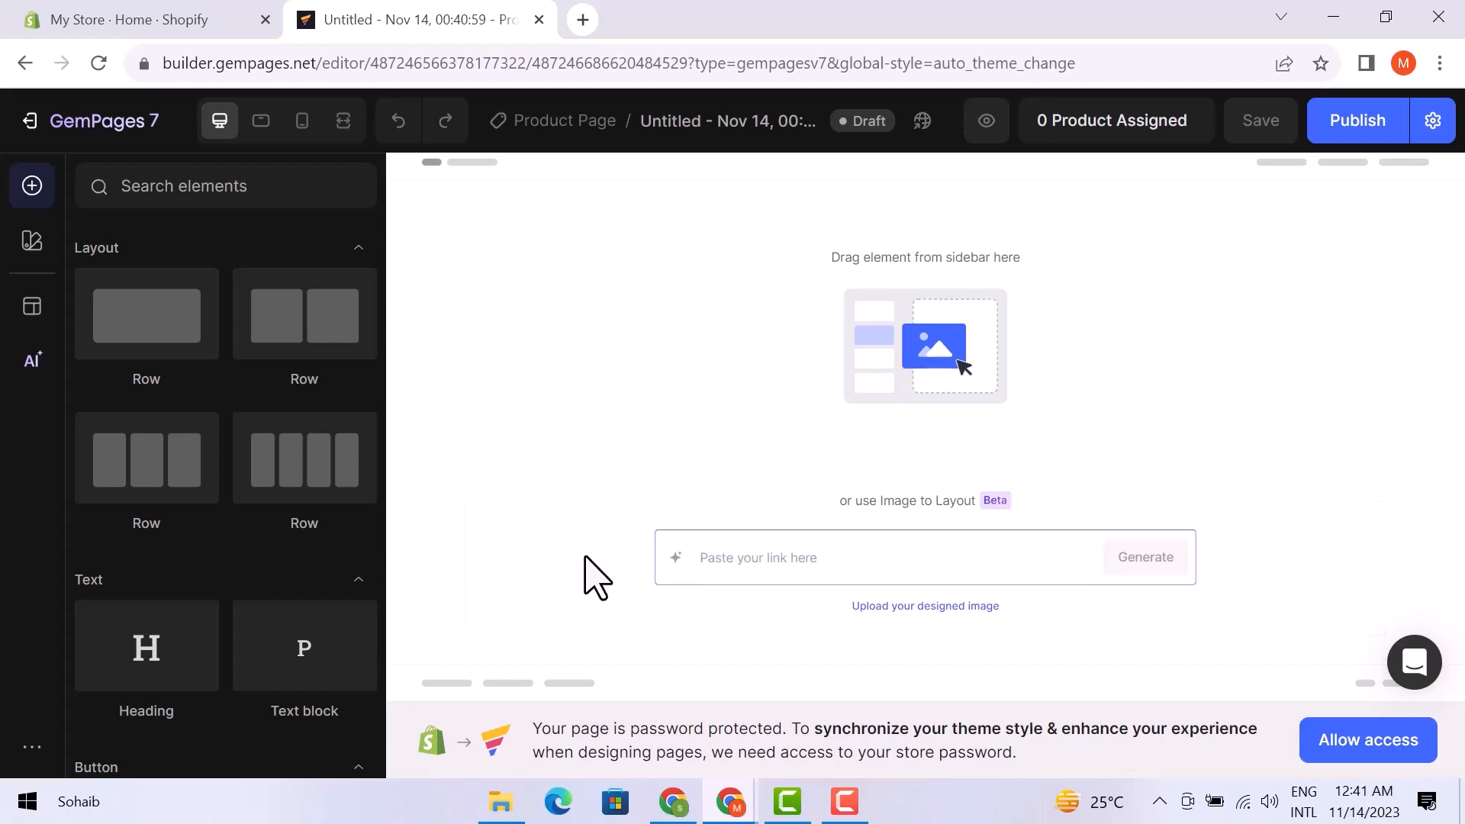
- Examine the page's Global Styles, including the colors, font manager and typography settings
left_click(34, 275)
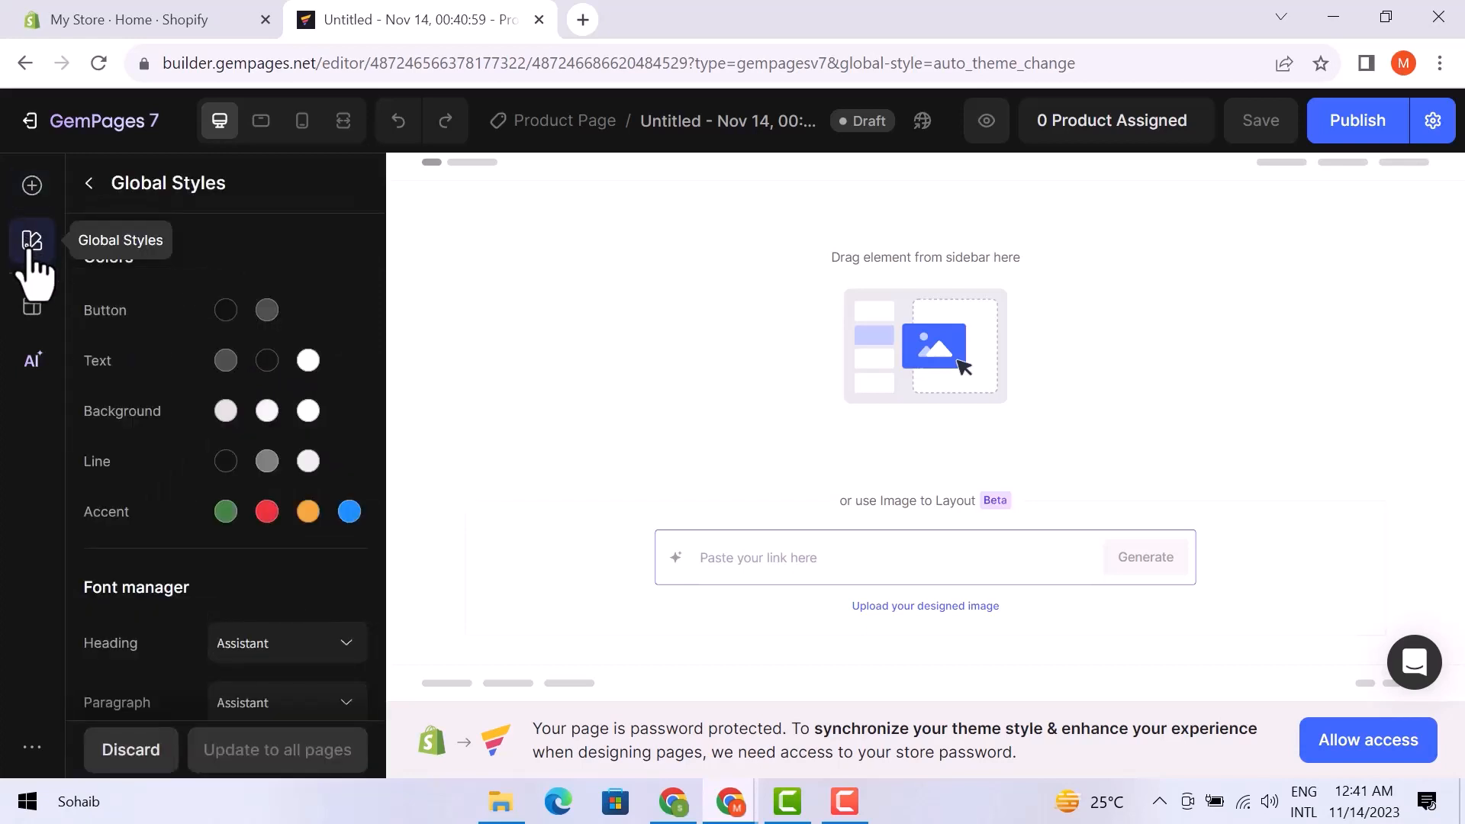
scroll(130, 298, "down", 8)
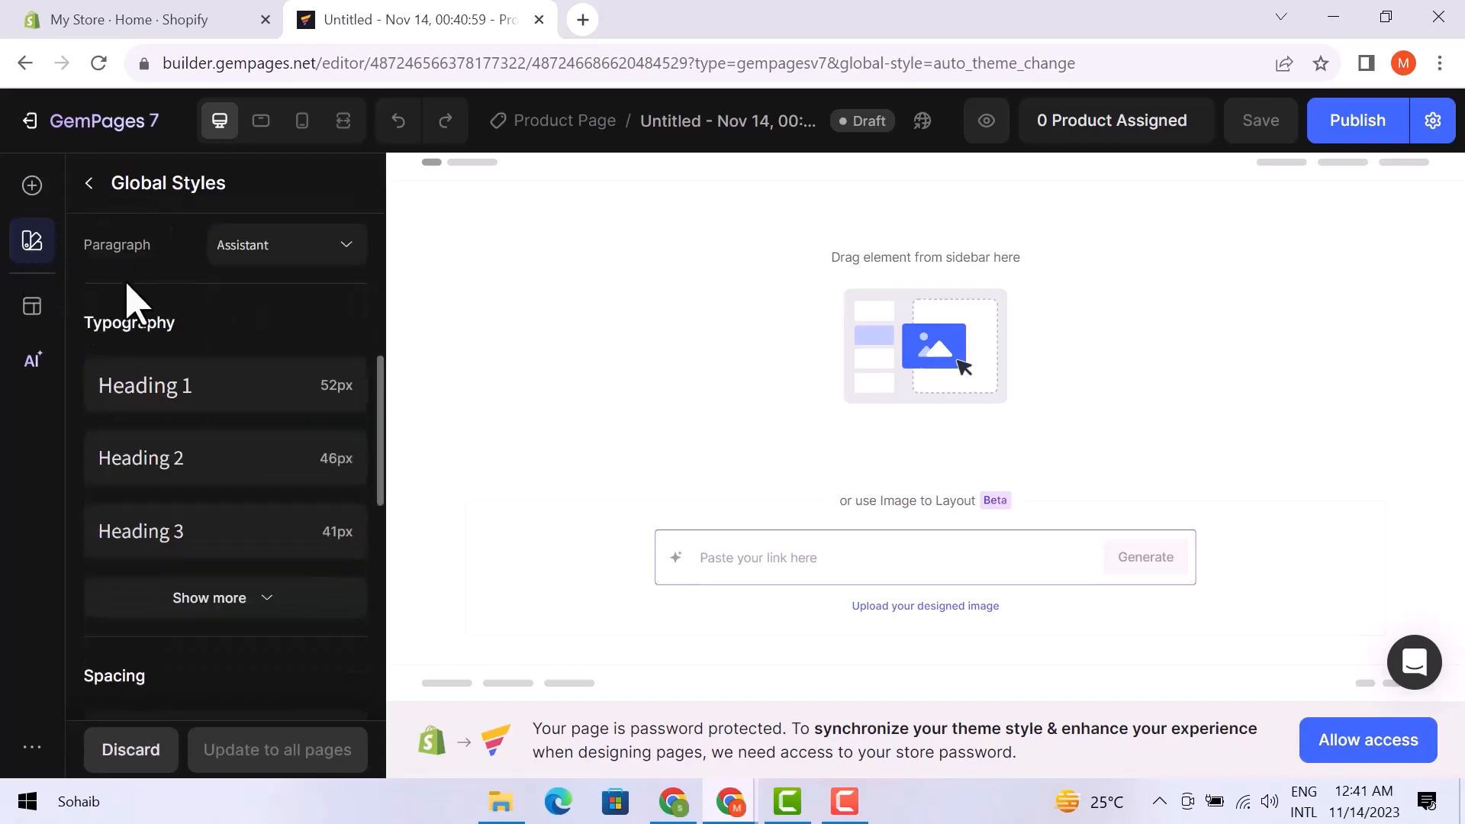
scroll(130, 305, "up", 10)
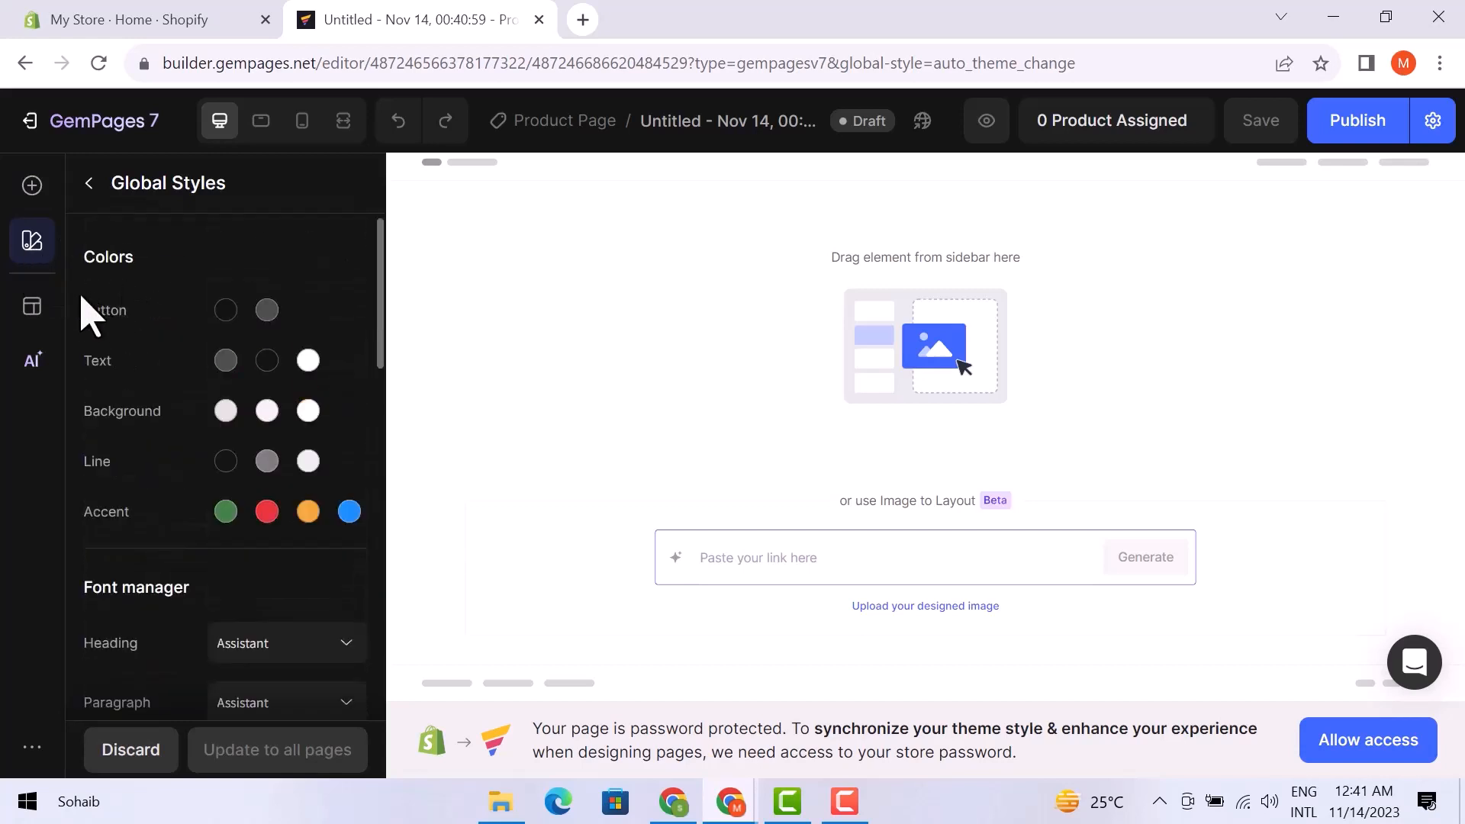
- Browse the template library and add the Electronic - V2 template to the page
left_click(32, 307)
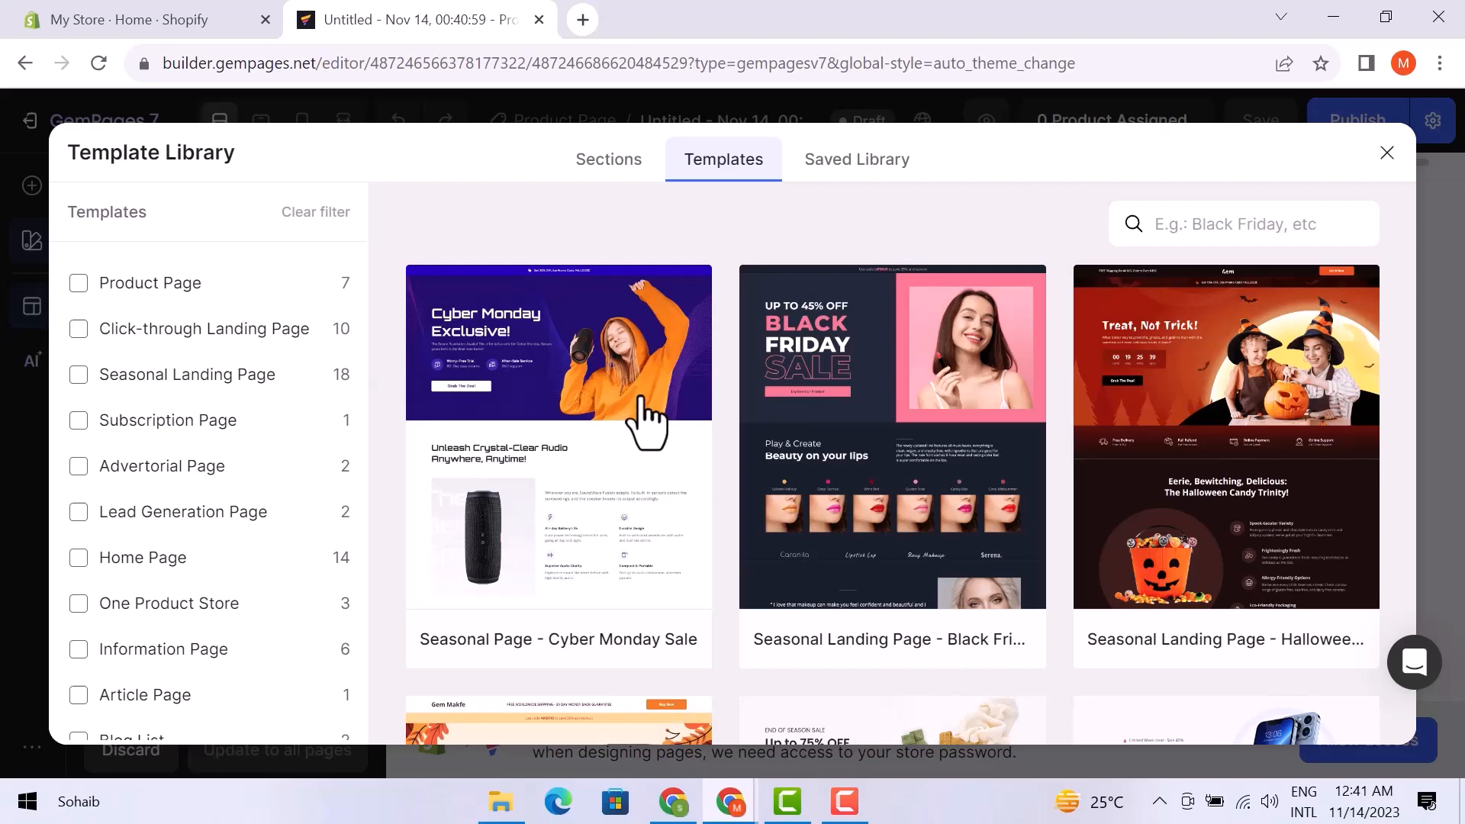
scroll(644, 420, "down", 3)
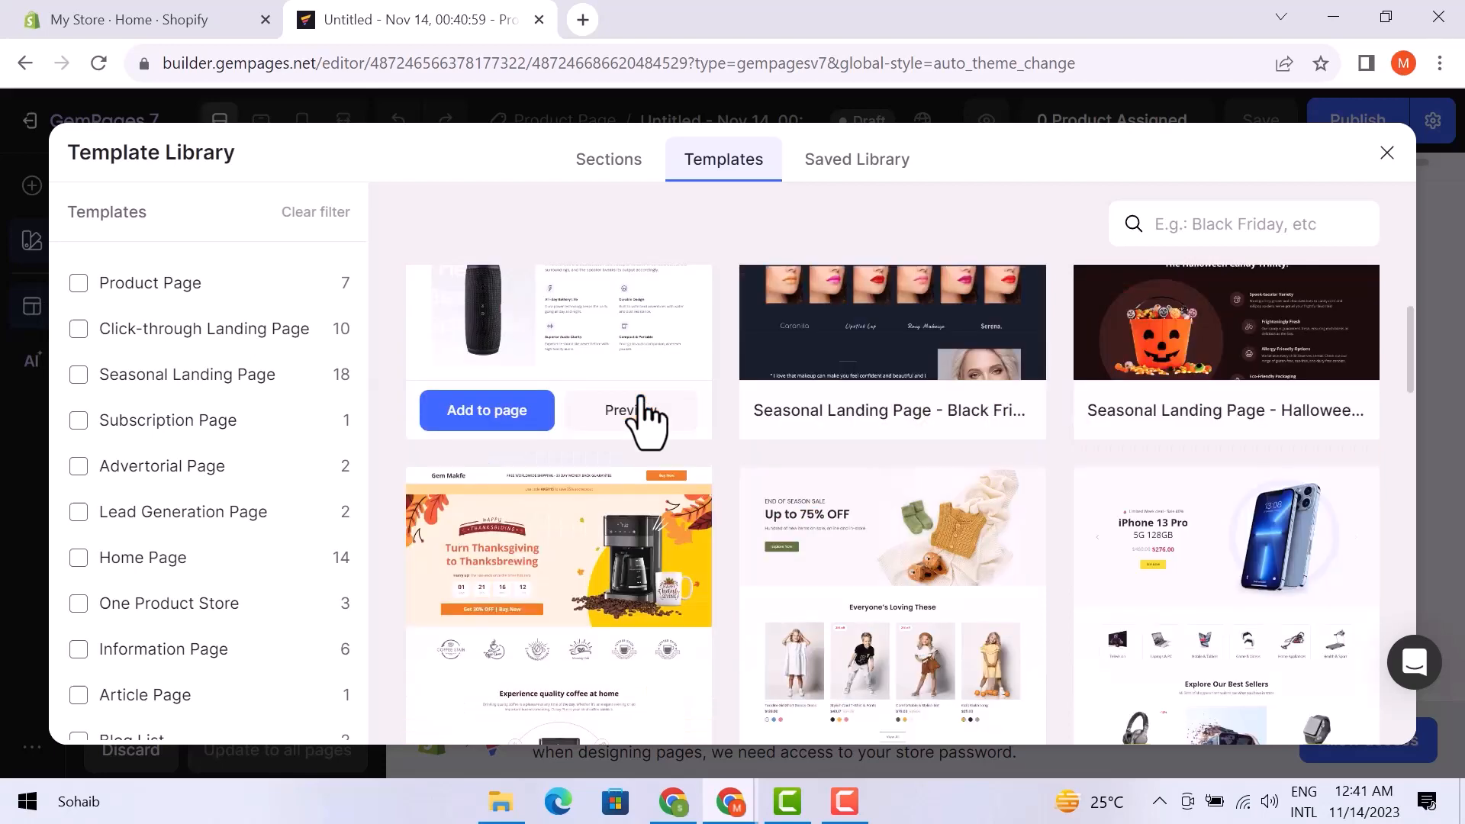
scroll(646, 420, "down", 7)
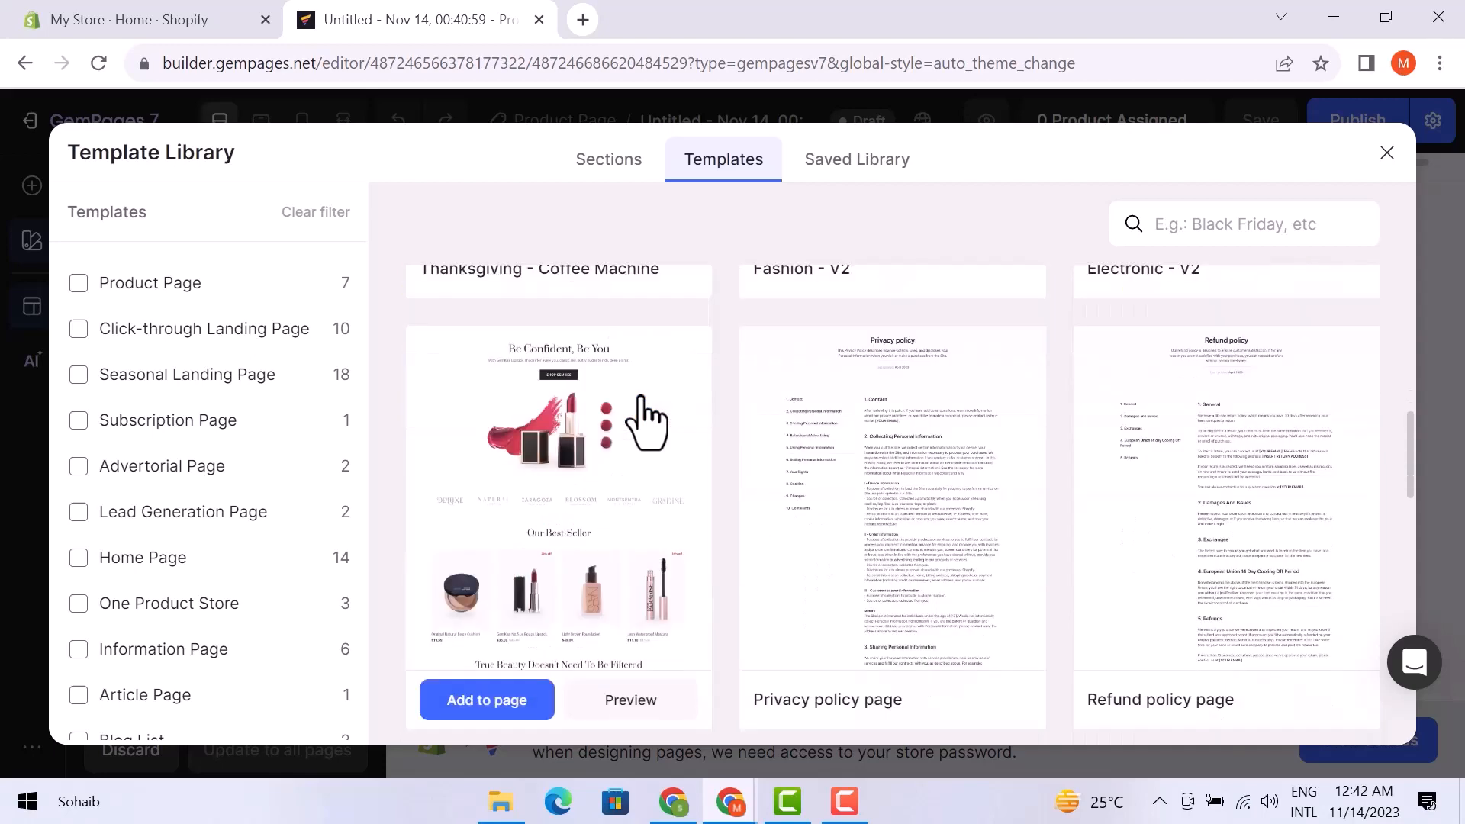
scroll(647, 421, "down", 4)
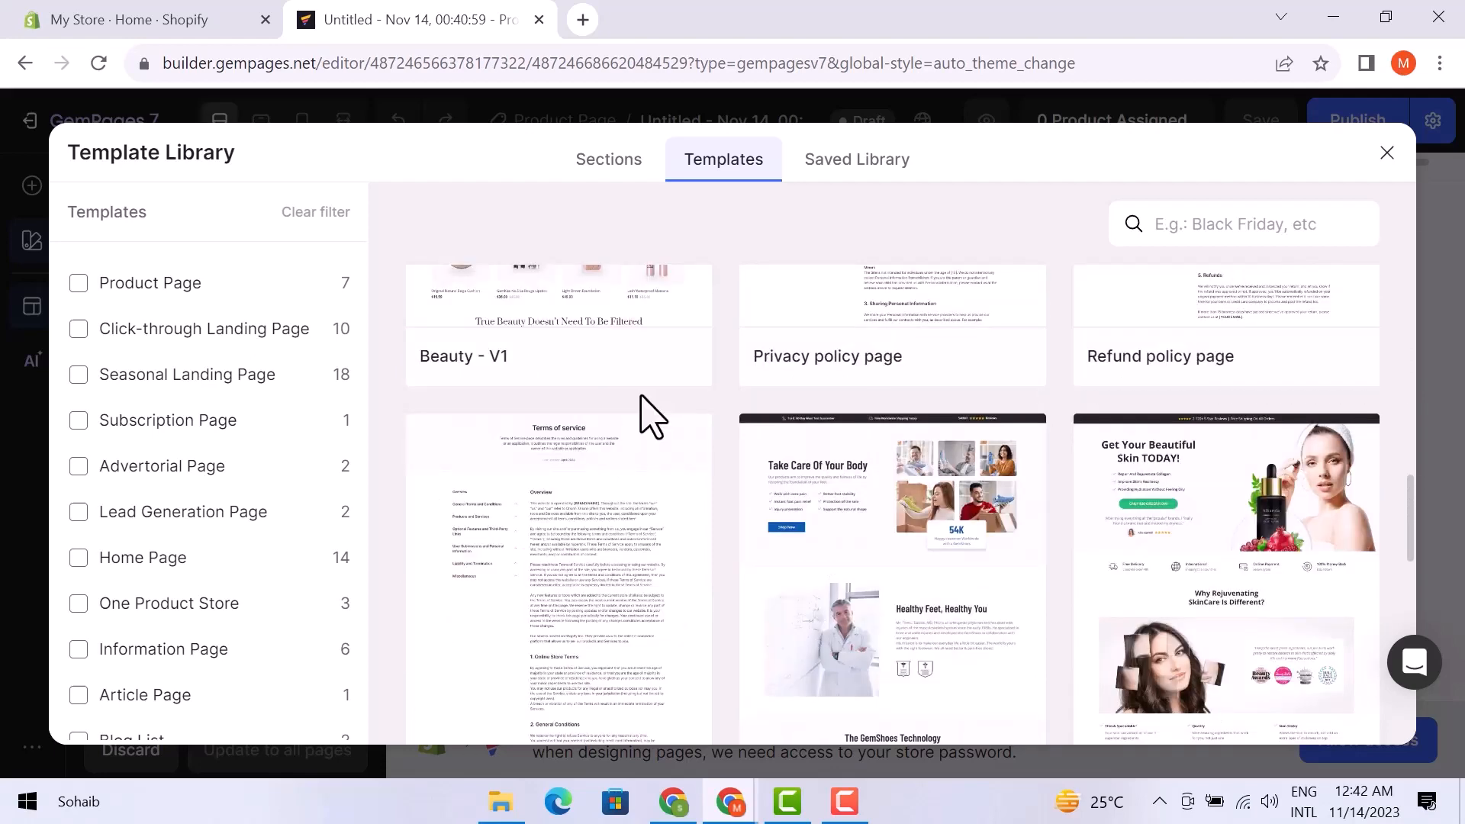
scroll(646, 418, "up", 4)
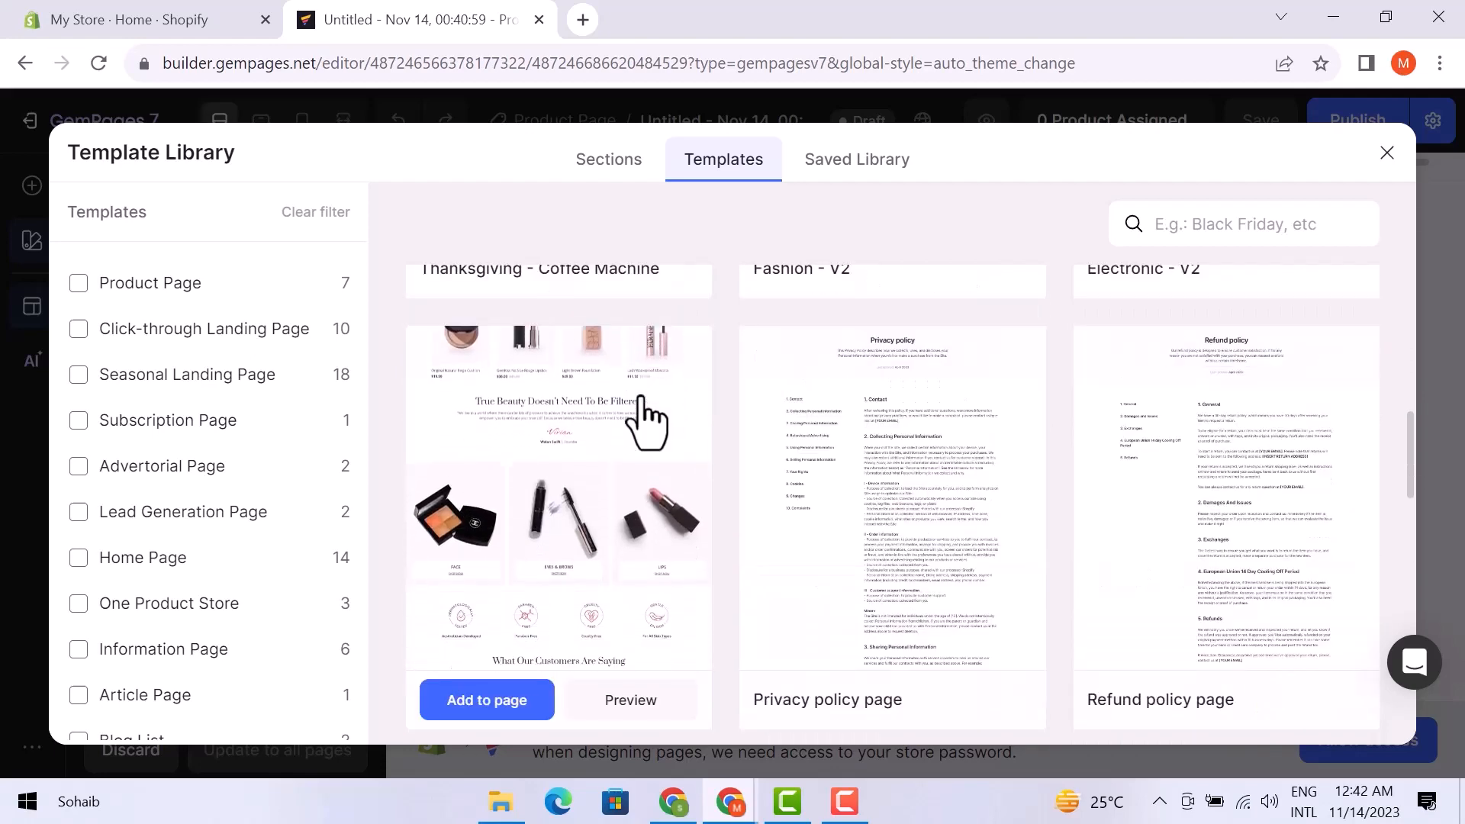
scroll(647, 421, "up", 4)
scroll(643, 422, "up", 1)
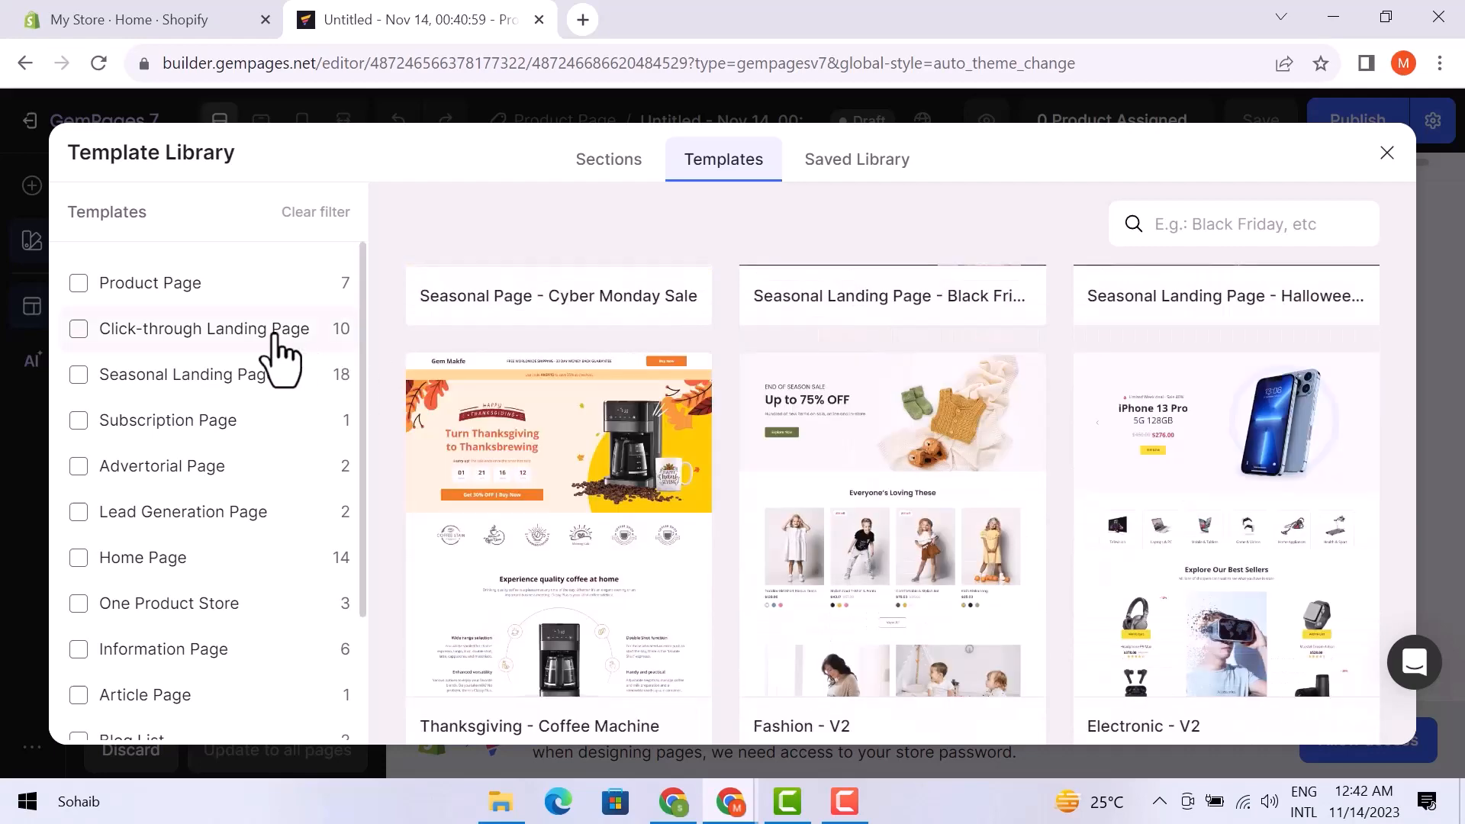
scroll(281, 358, "down", 2)
scroll(281, 358, "up", 2)
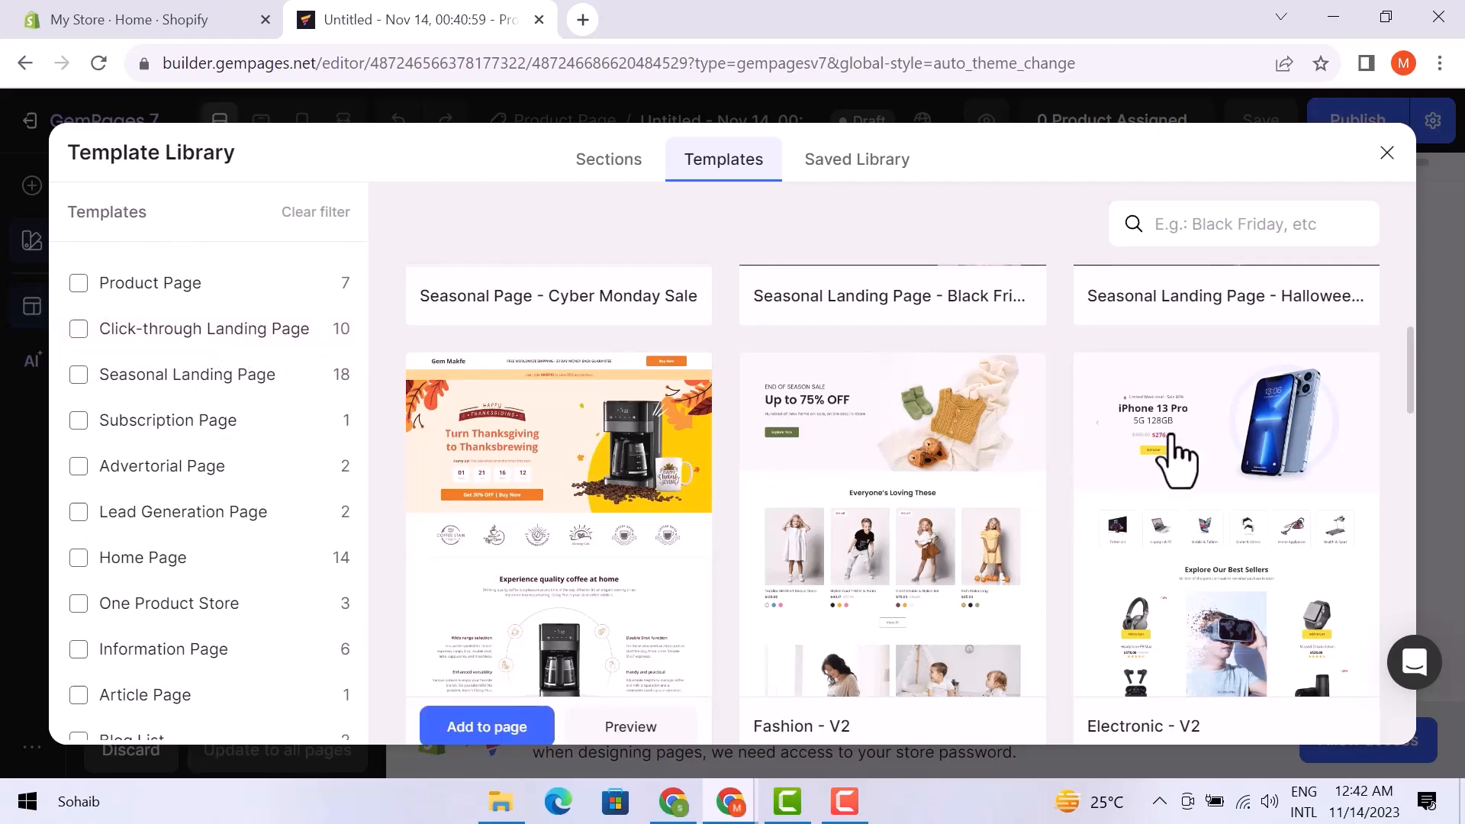
scroll(1175, 457, "down", 1)
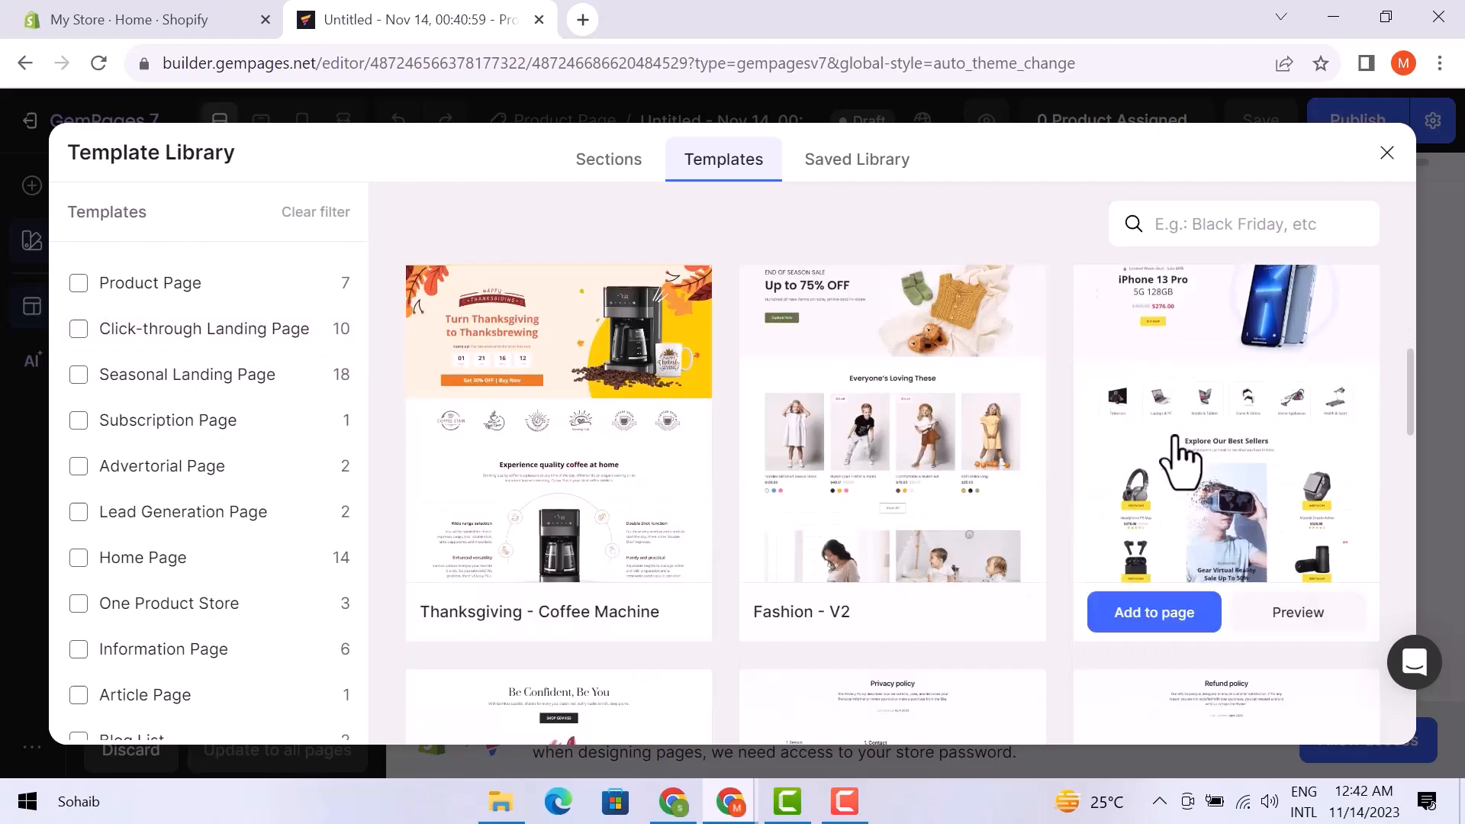
left_click(1165, 612)
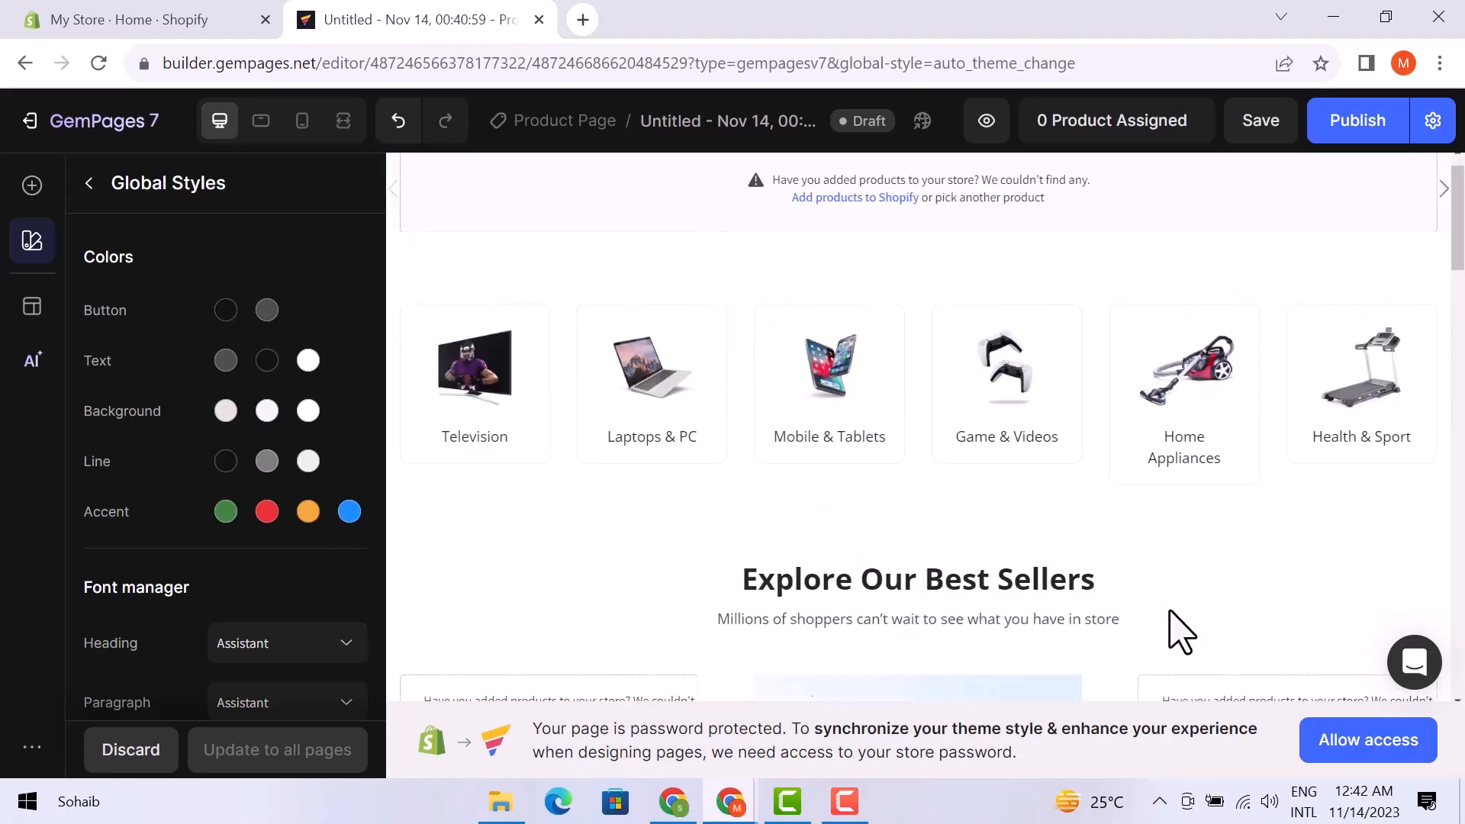
- Replace the "Explore Our Best Sellers" heading text with "MOBILE PHONE"
scroll(1089, 507, "down", 3)
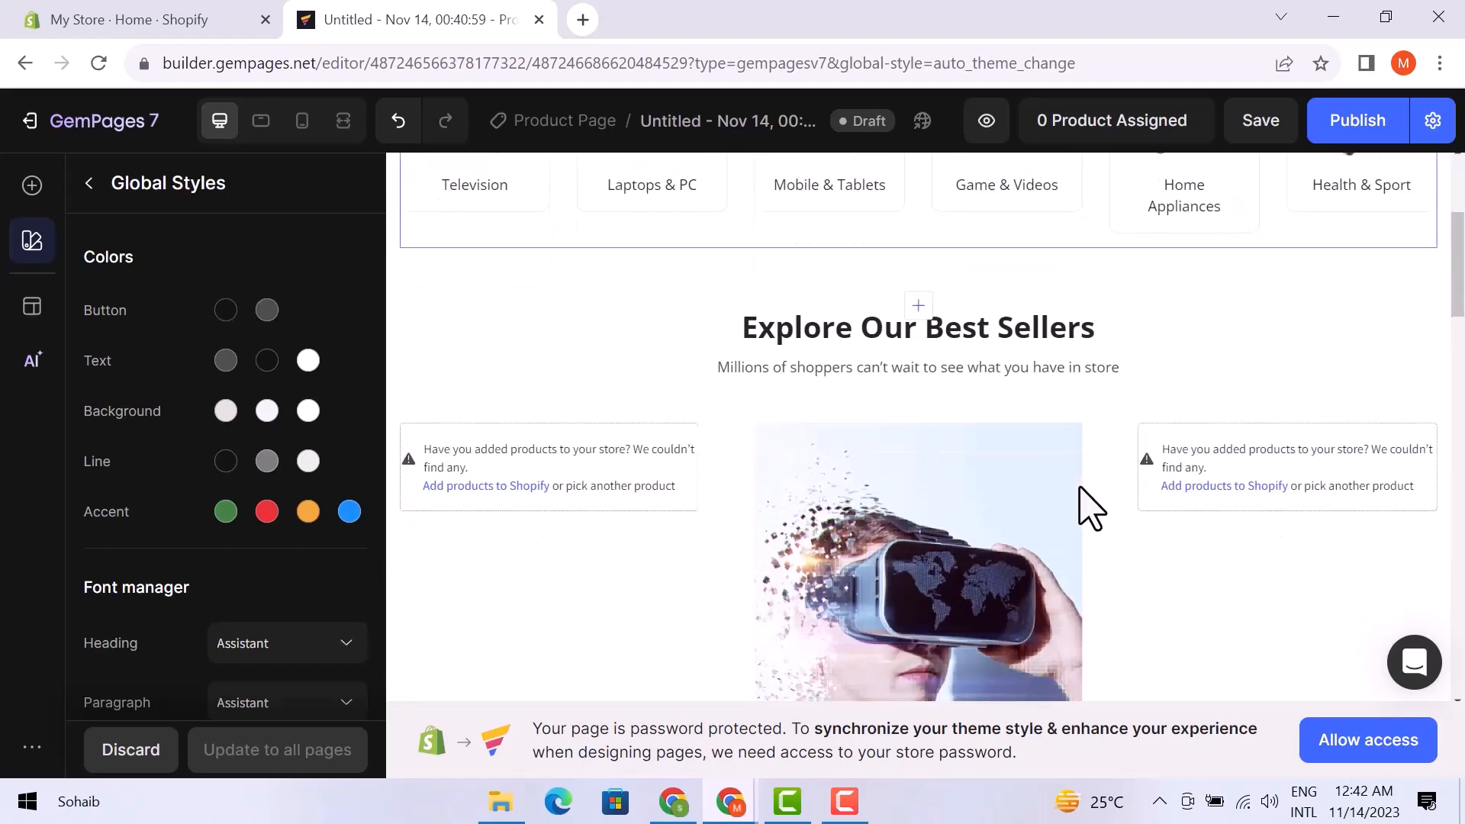
scroll(1088, 506, "down", 7)
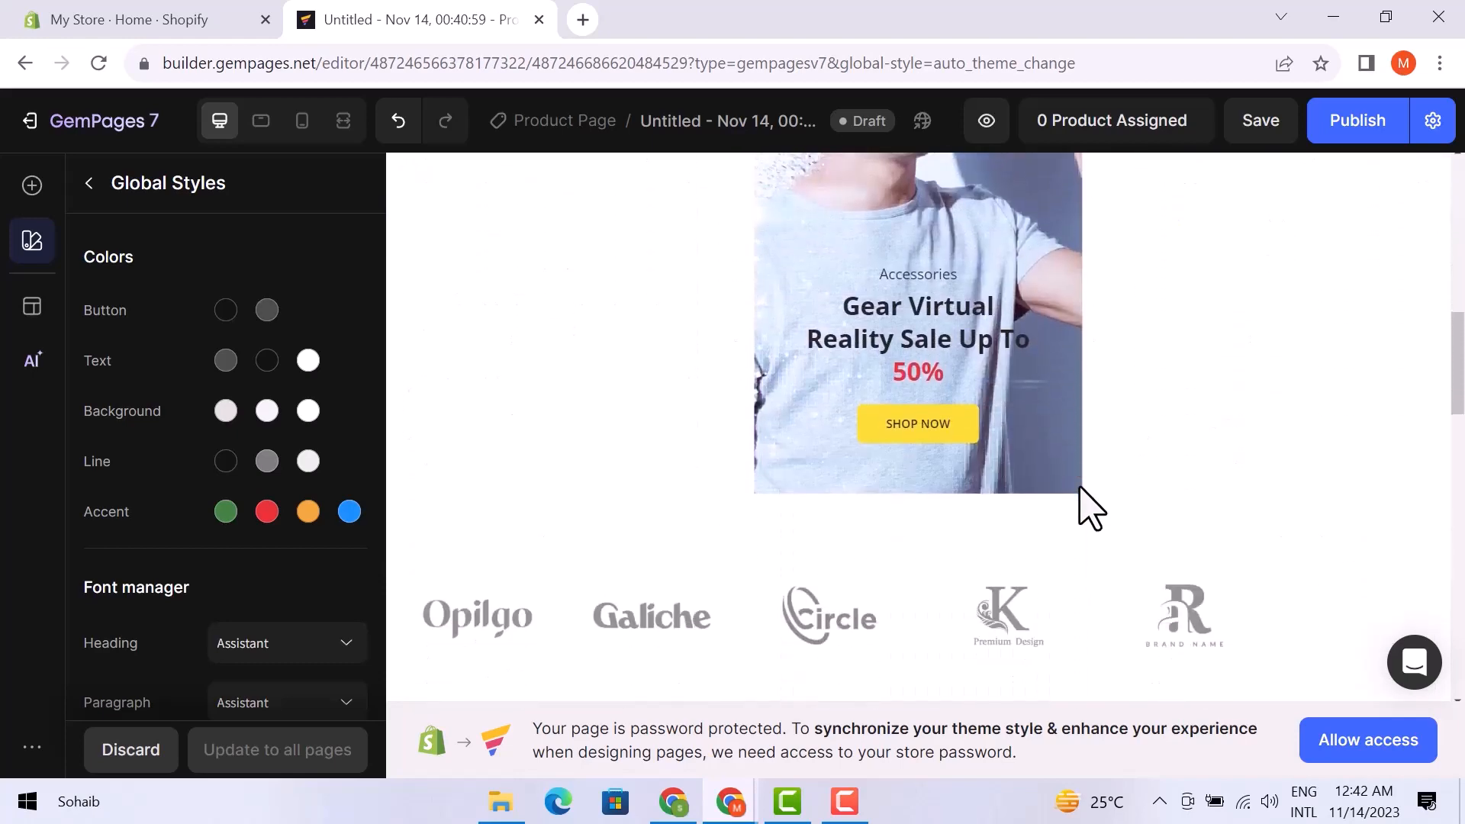
scroll(1088, 507, "down", 10)
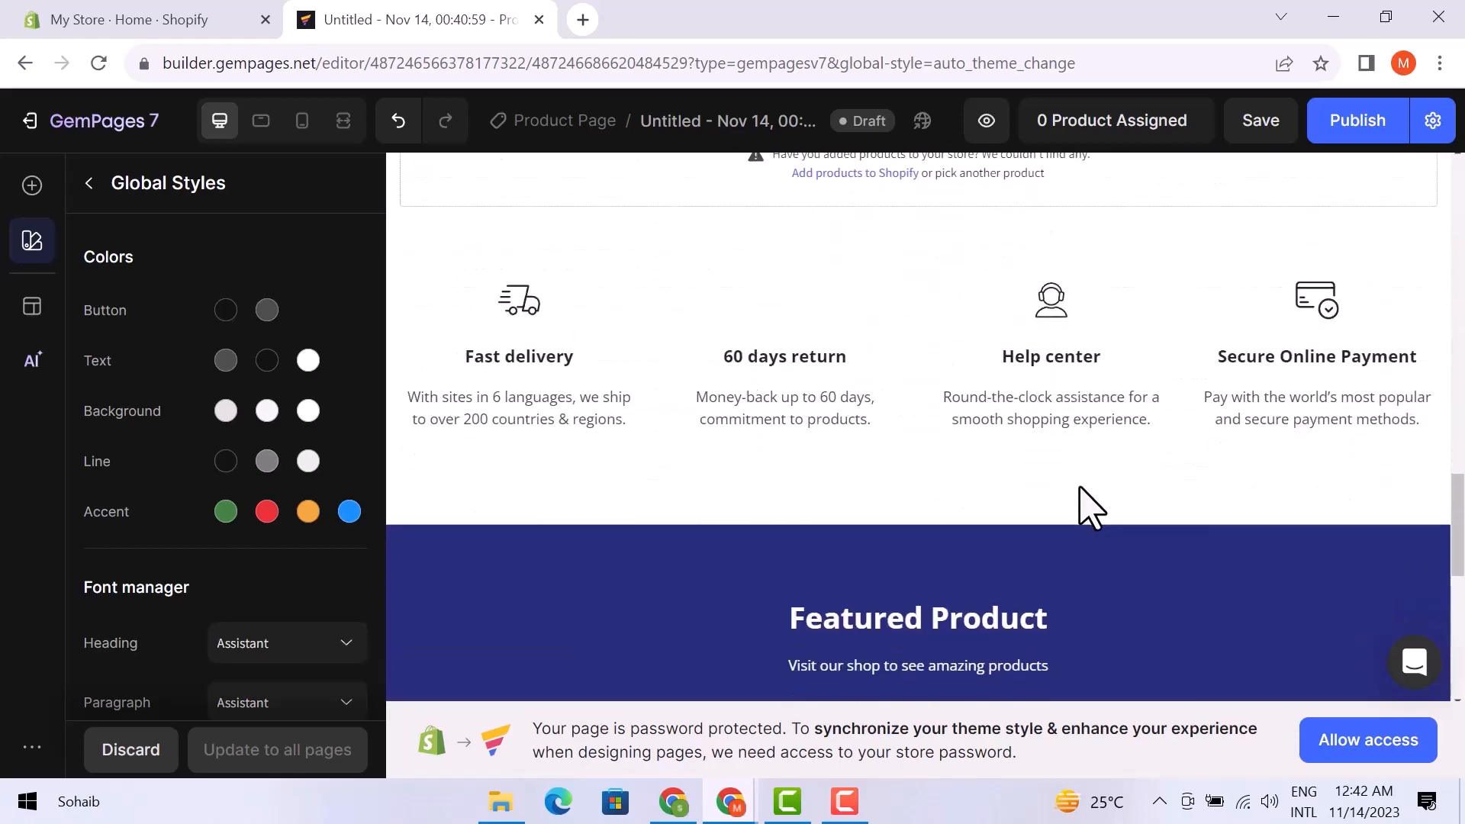
scroll(1091, 507, "down", 7)
scroll(1091, 506, "up", 10)
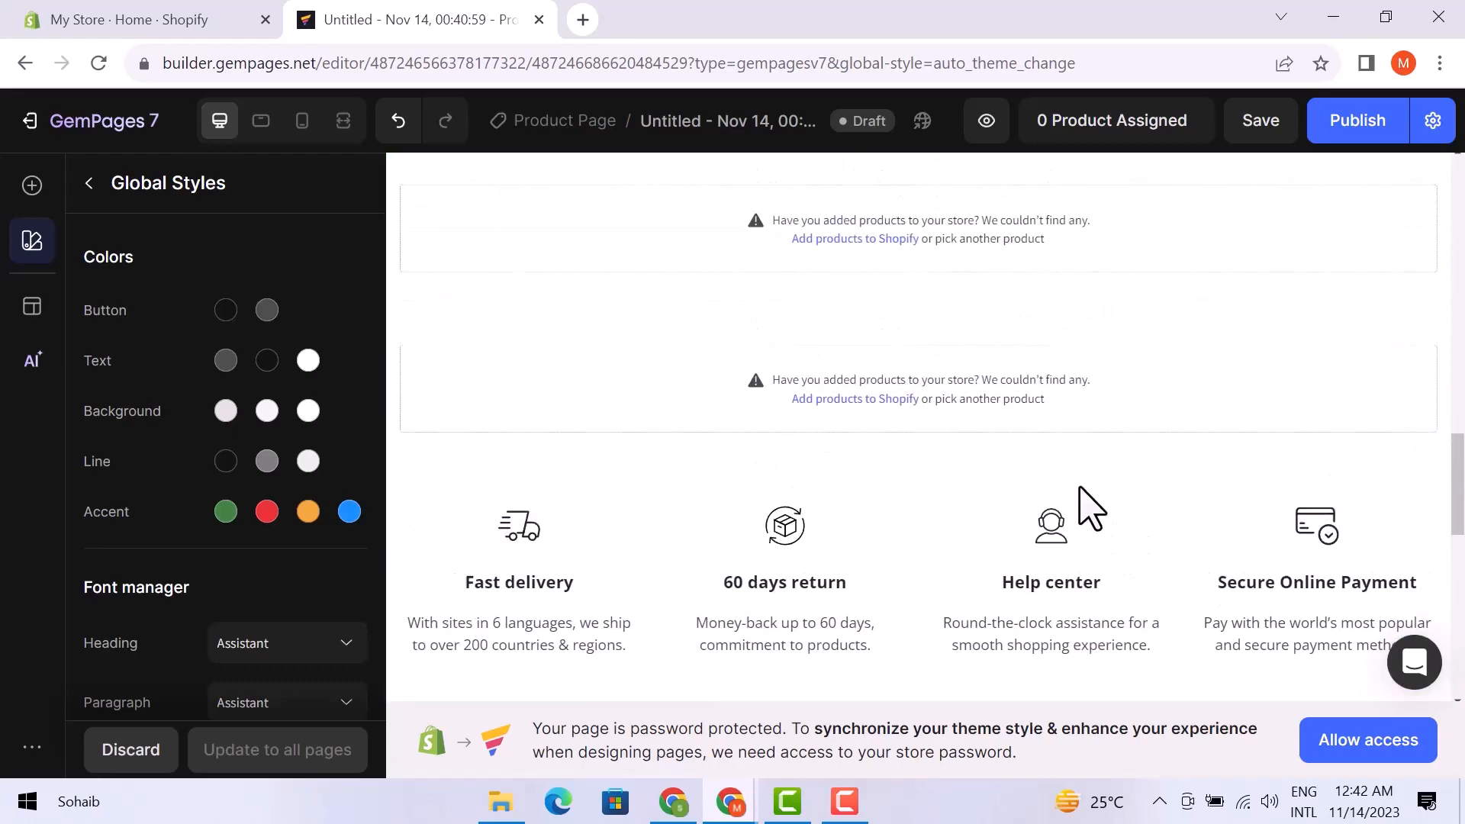
scroll(1091, 507, "up", 20)
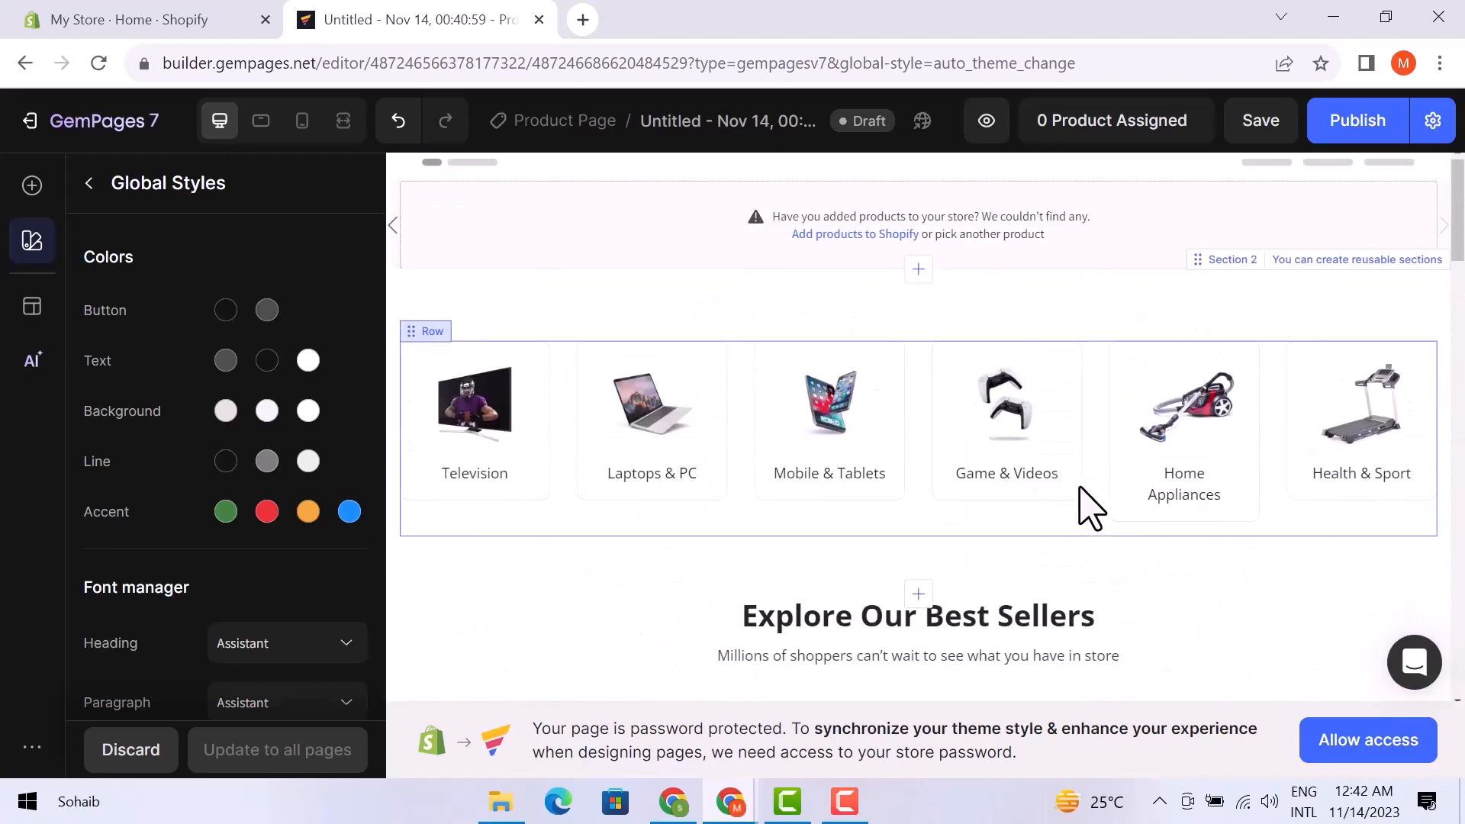
scroll(1088, 508, "down", 1)
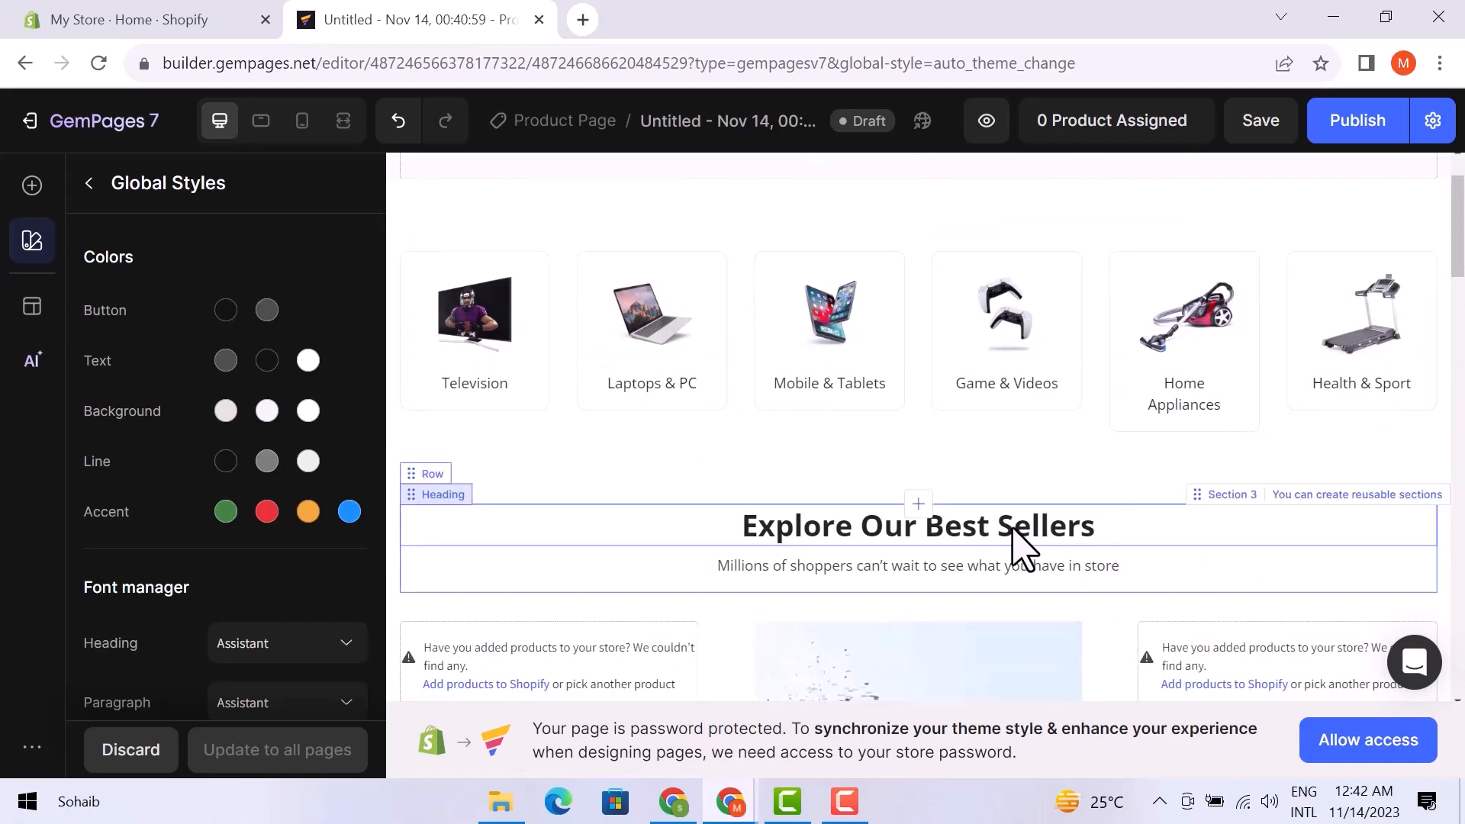
left_click(1015, 528)
left_click(1012, 530)
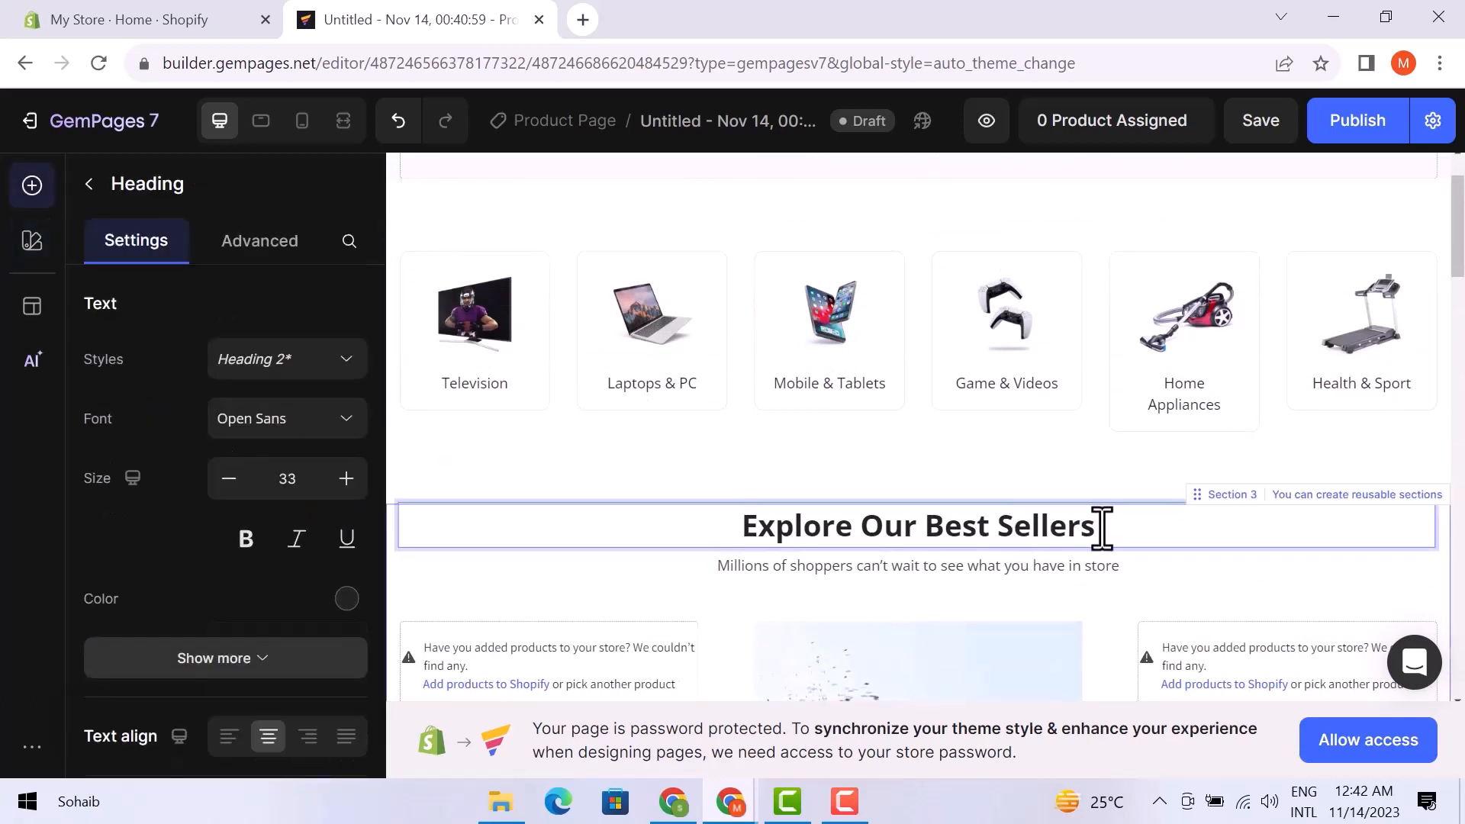
left_click_drag(1099, 528, 738, 538)
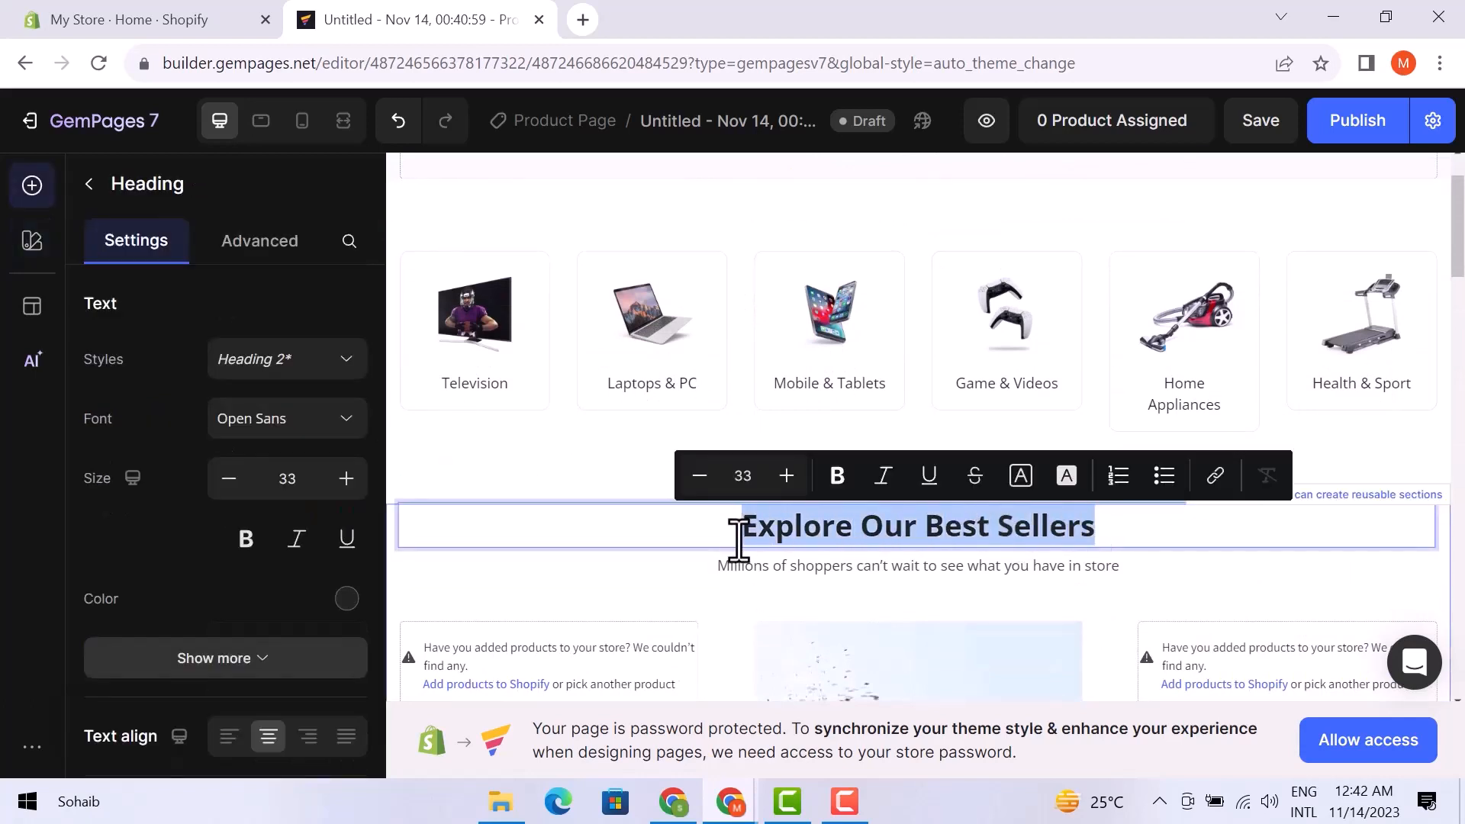
type("MOBILE")
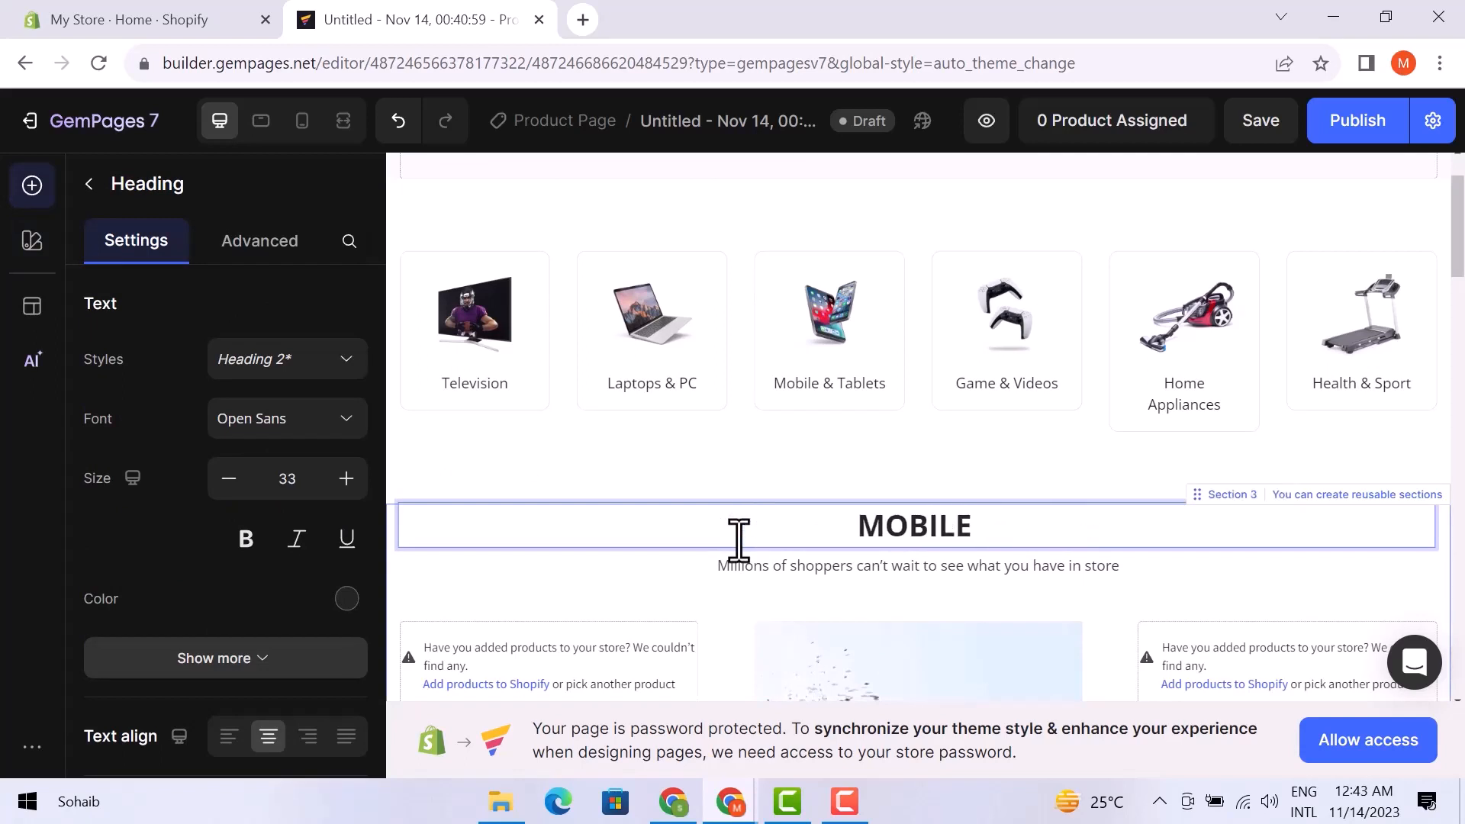
type("  PHONE")
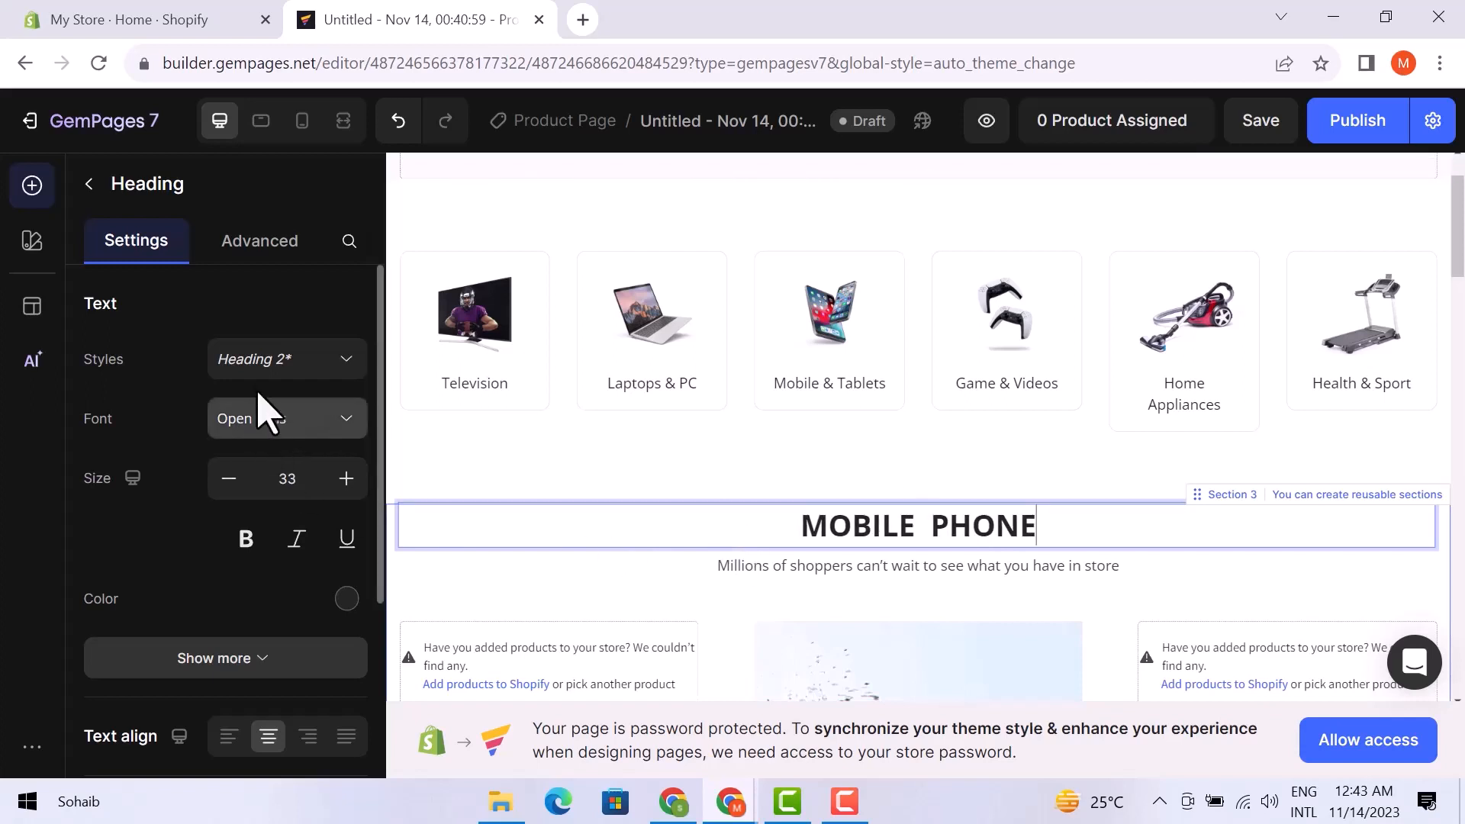
- Change the font of the "MOBILE PHONE" heading to Original Surfer
left_click(282, 364)
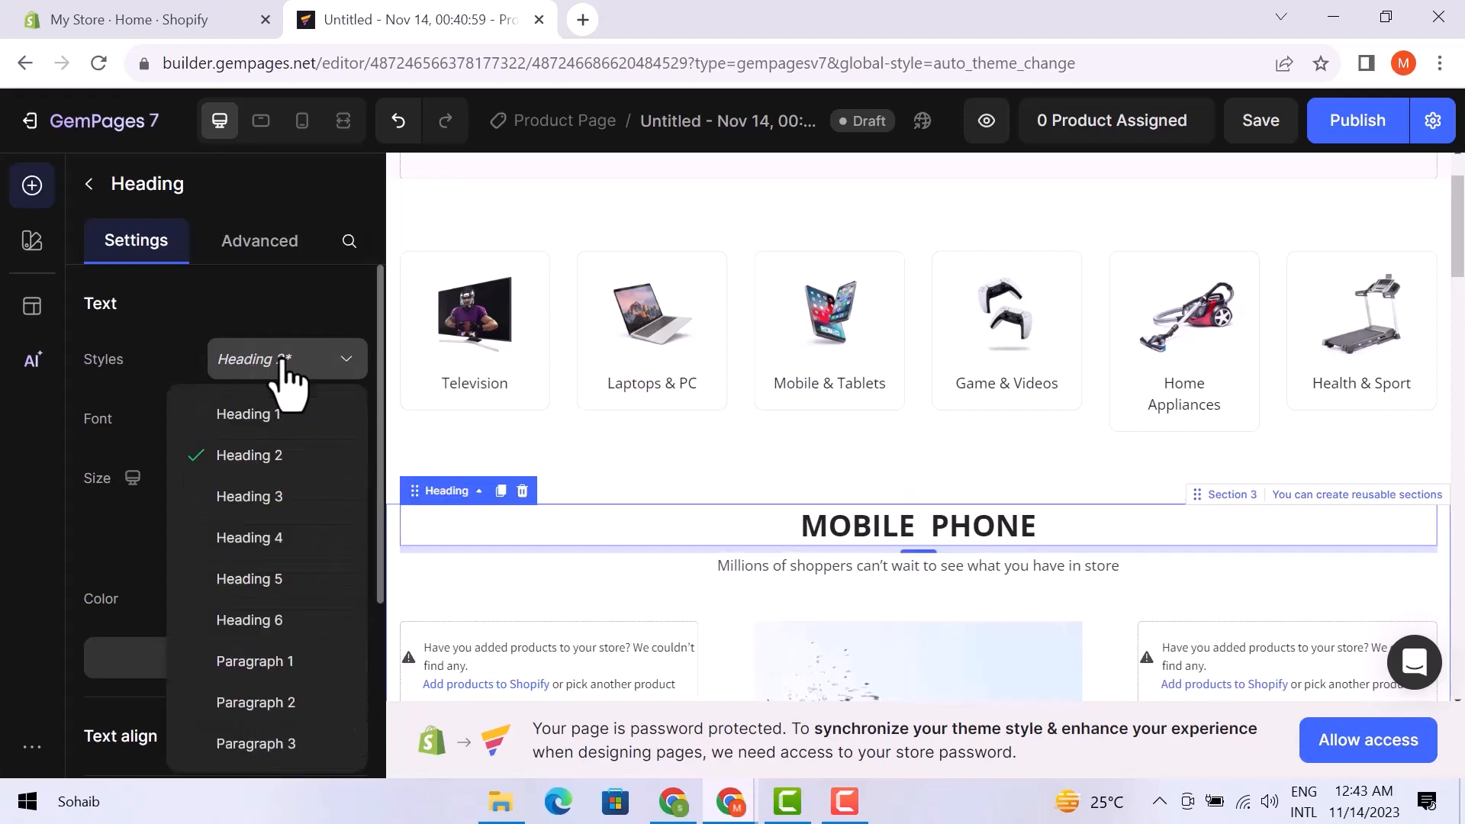
left_click(280, 369)
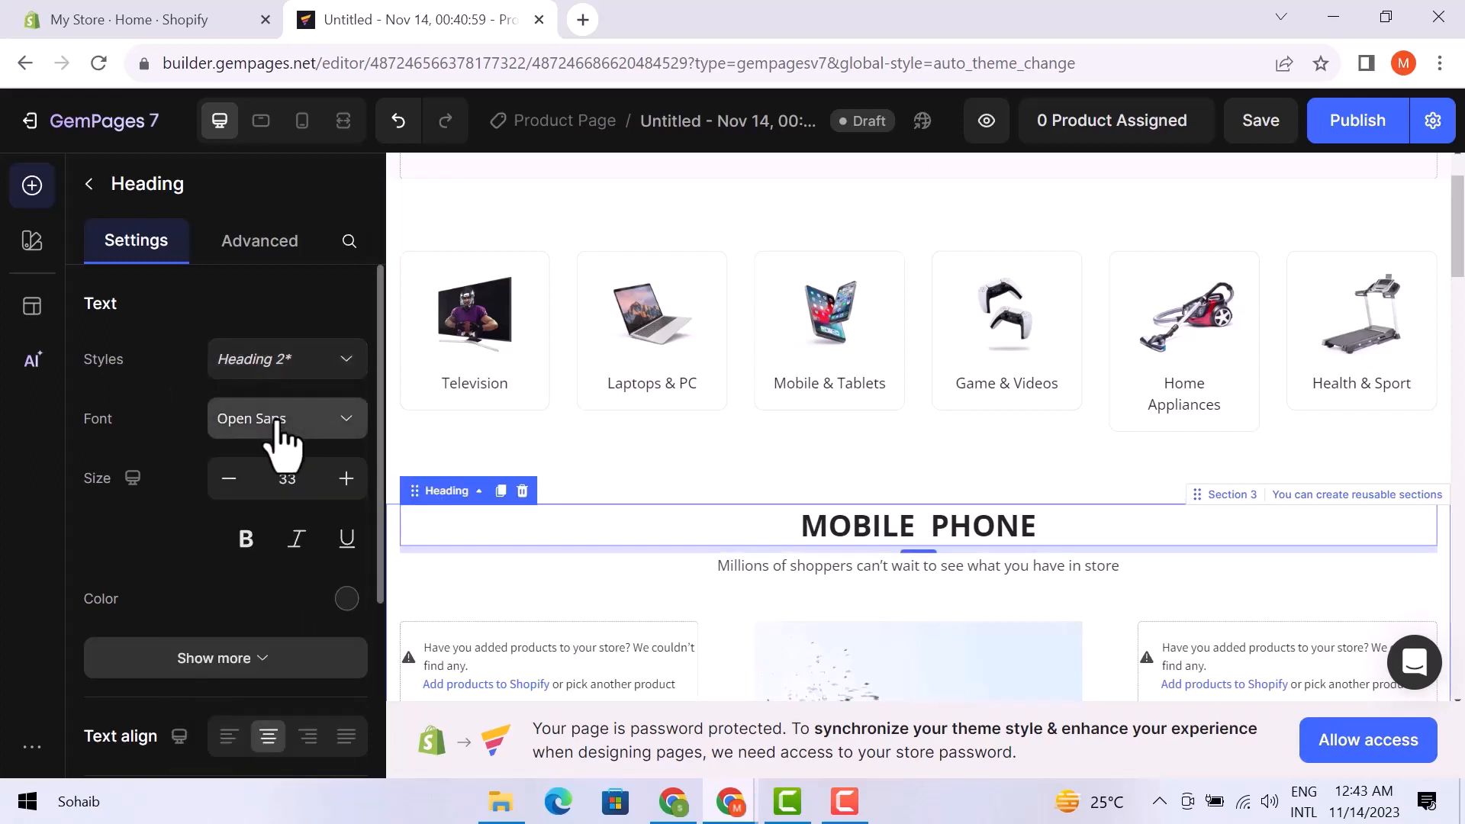
left_click(282, 427)
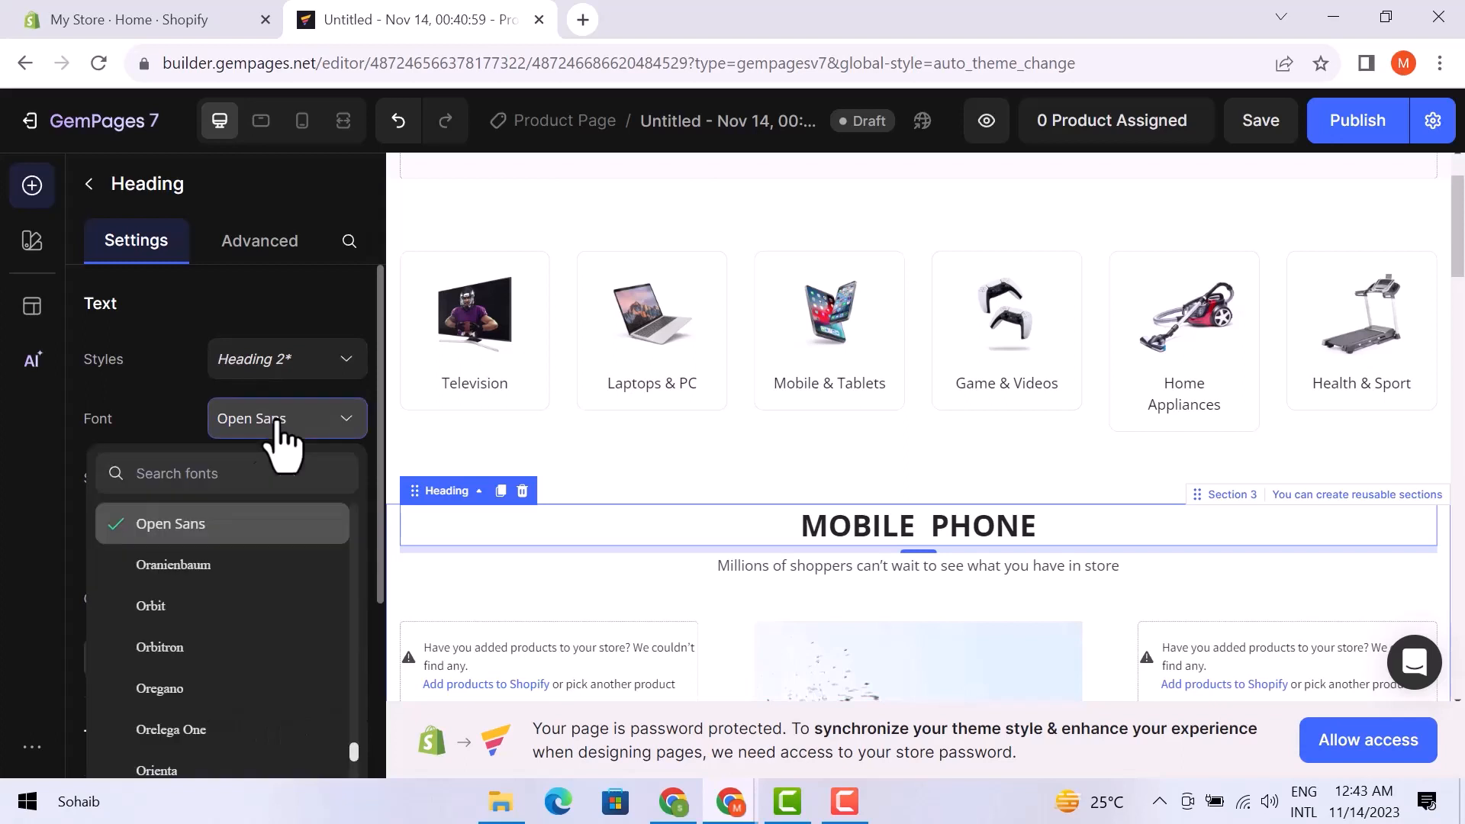
left_click(214, 565)
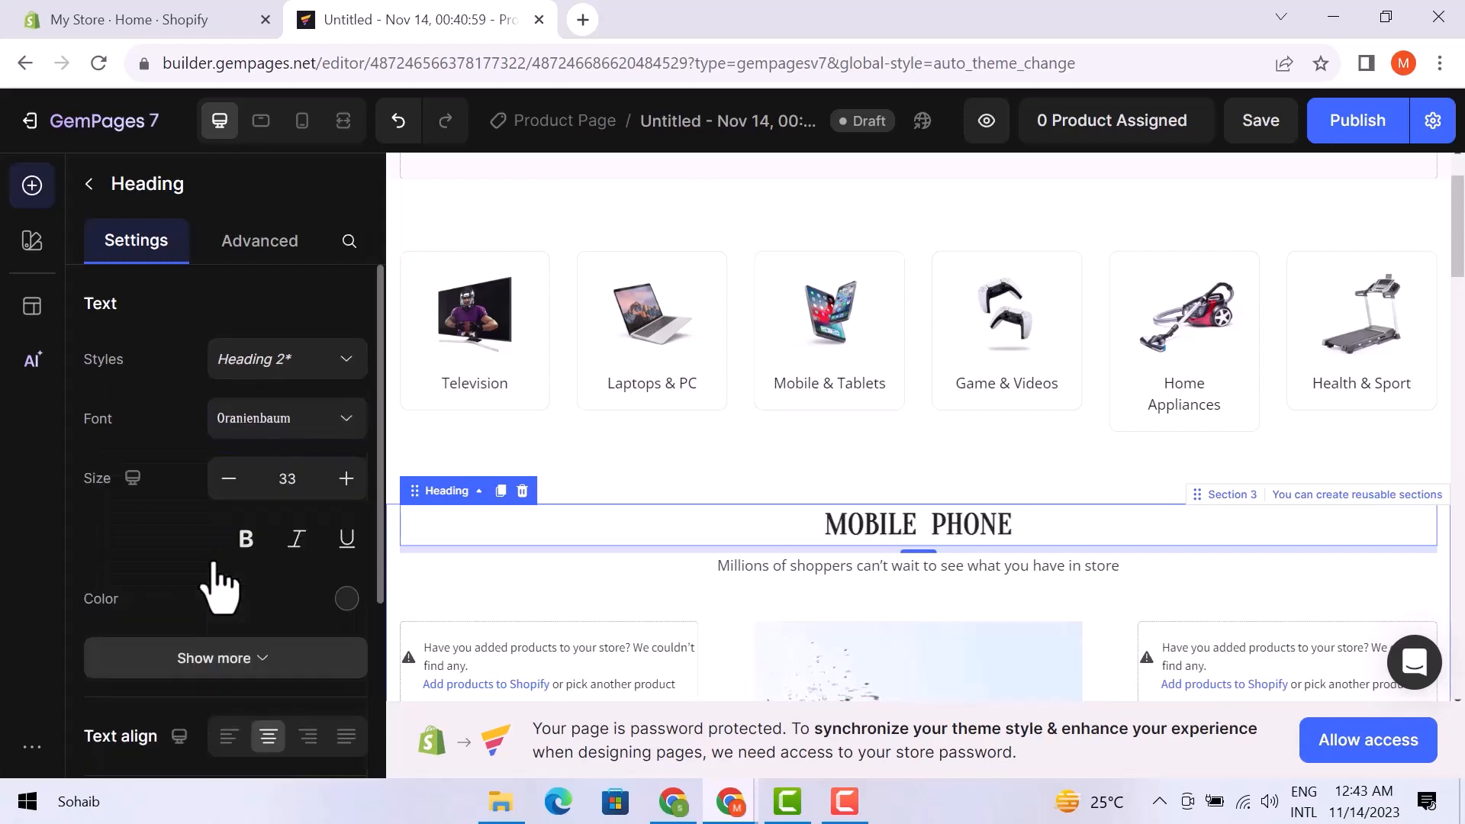
left_click(260, 432)
scroll(229, 541, "down", 1)
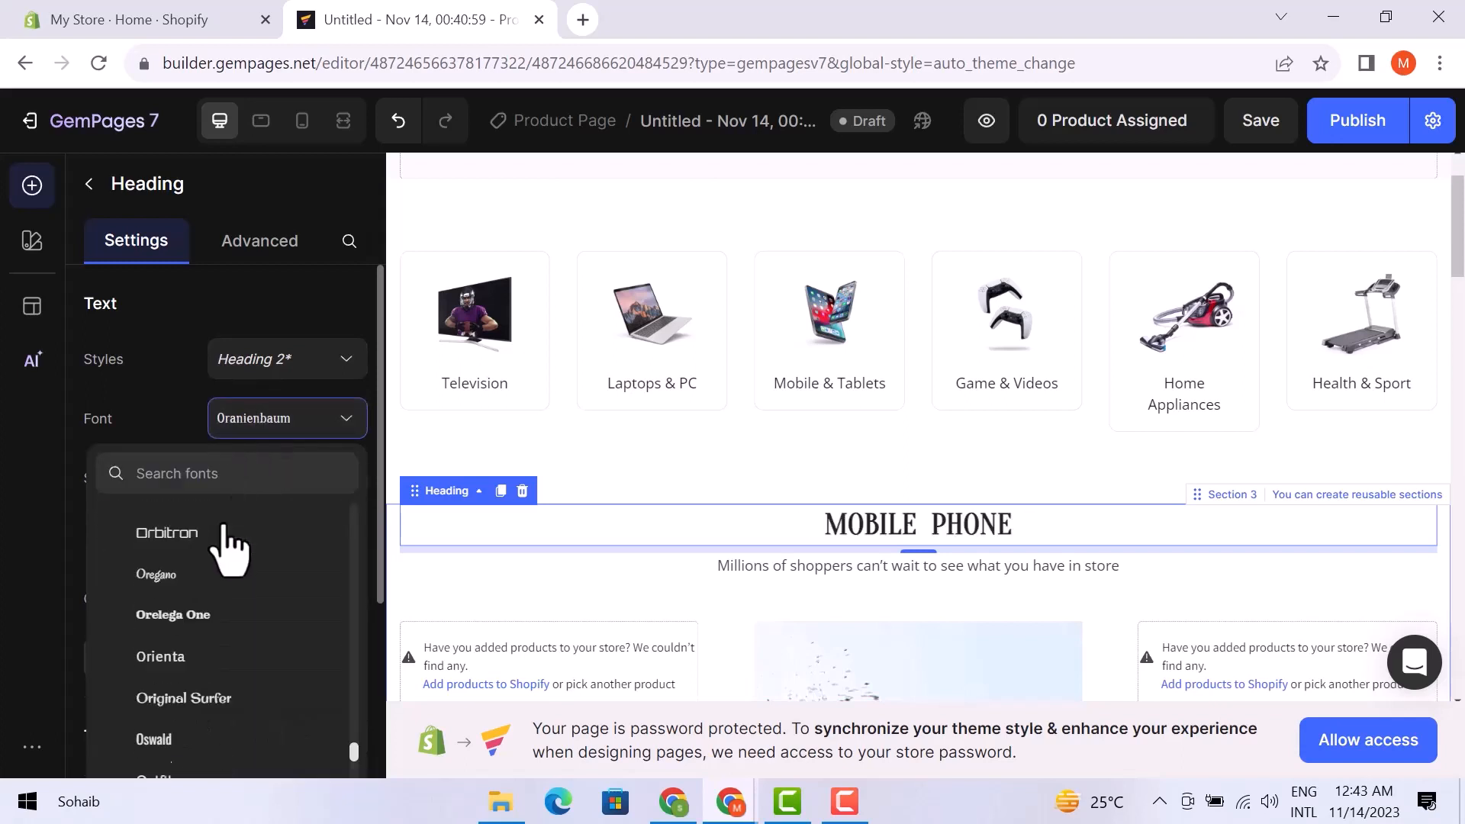
scroll(229, 546, "down", 2)
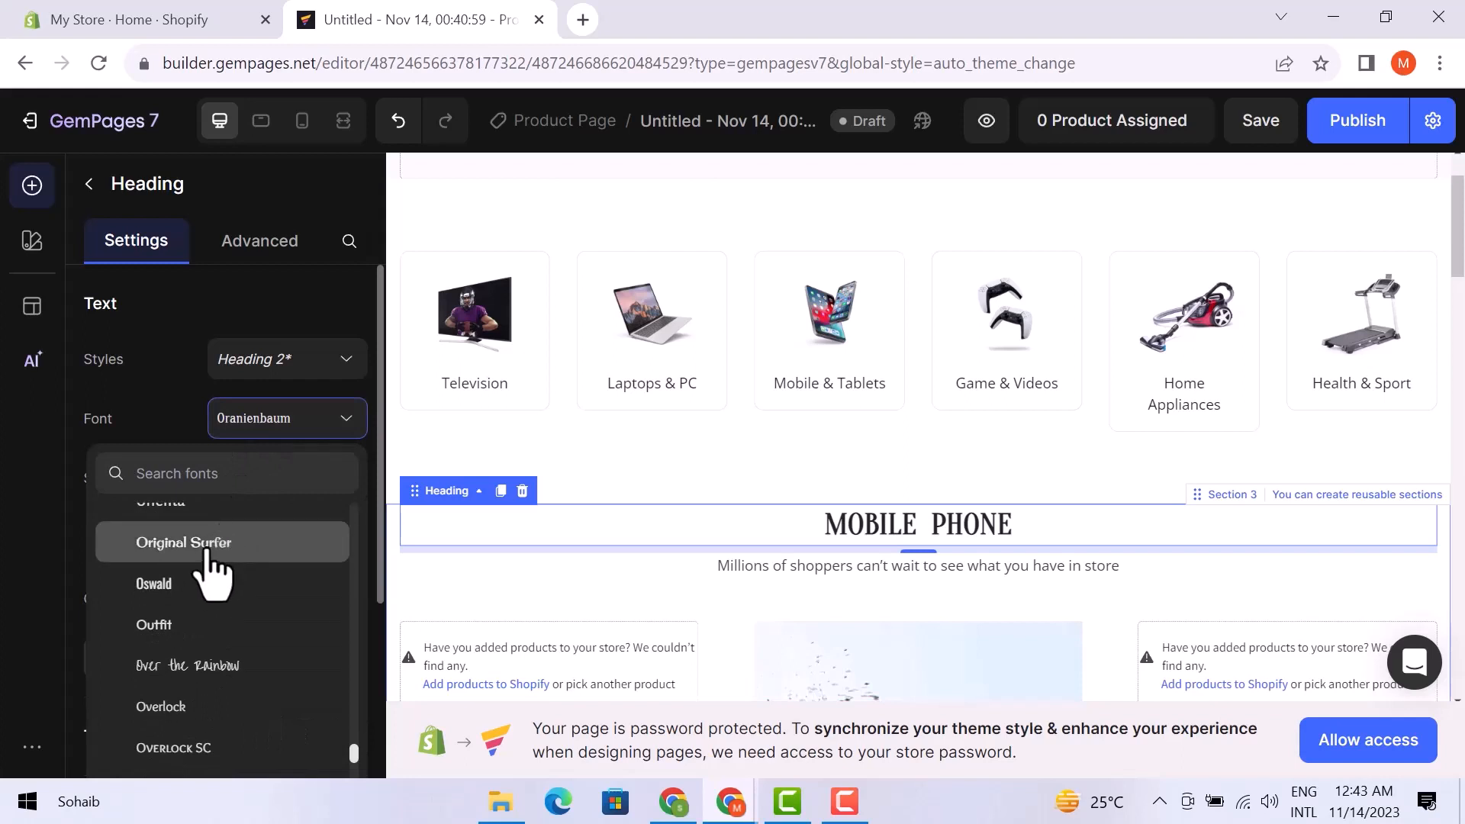
left_click(211, 546)
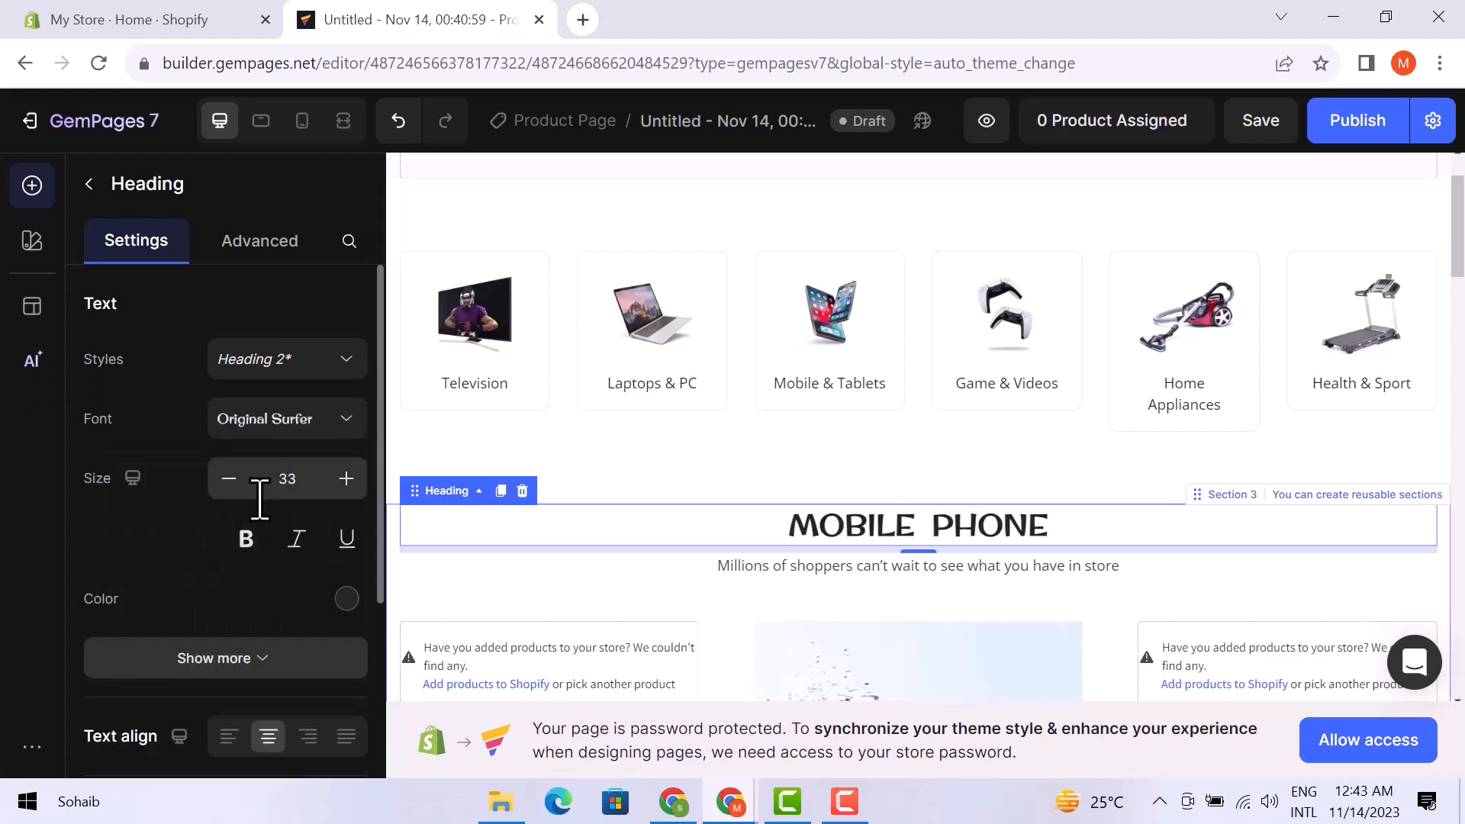
- Set the "MOBILE PHONE" heading's text size to 35 and make it bold, italic and underlined
left_click(345, 480)
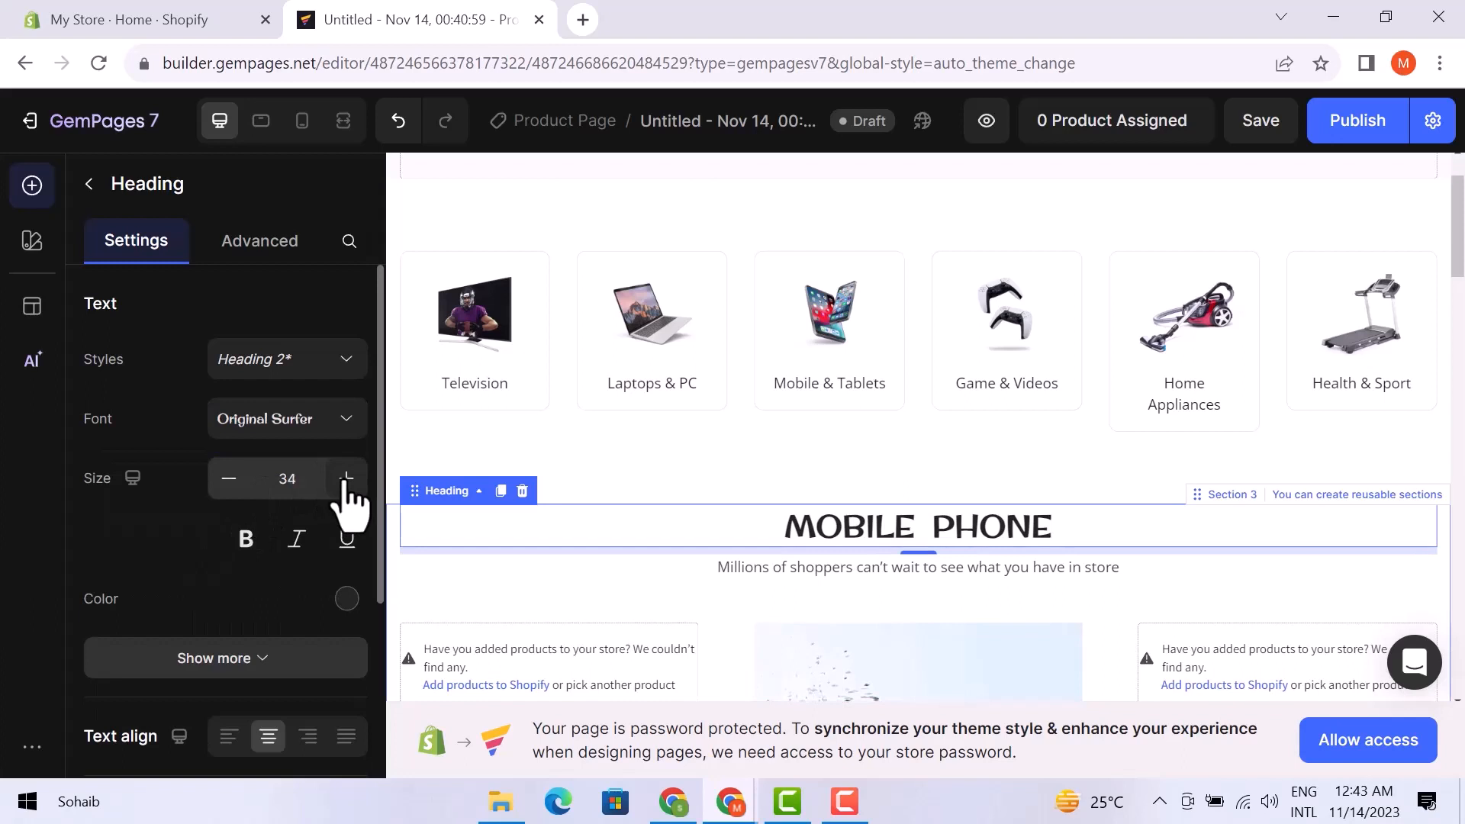
left_click(346, 481)
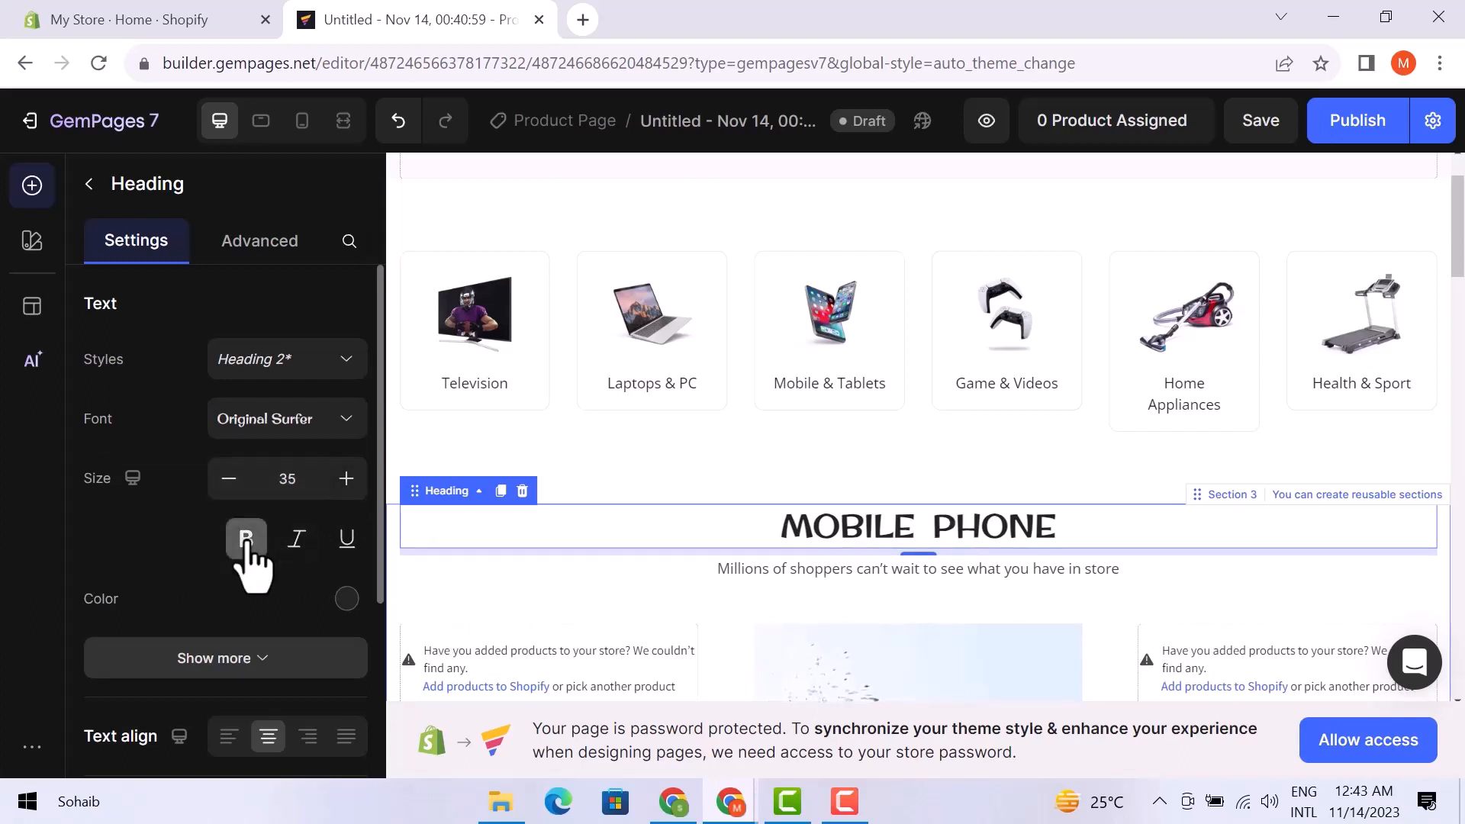
left_click(292, 543)
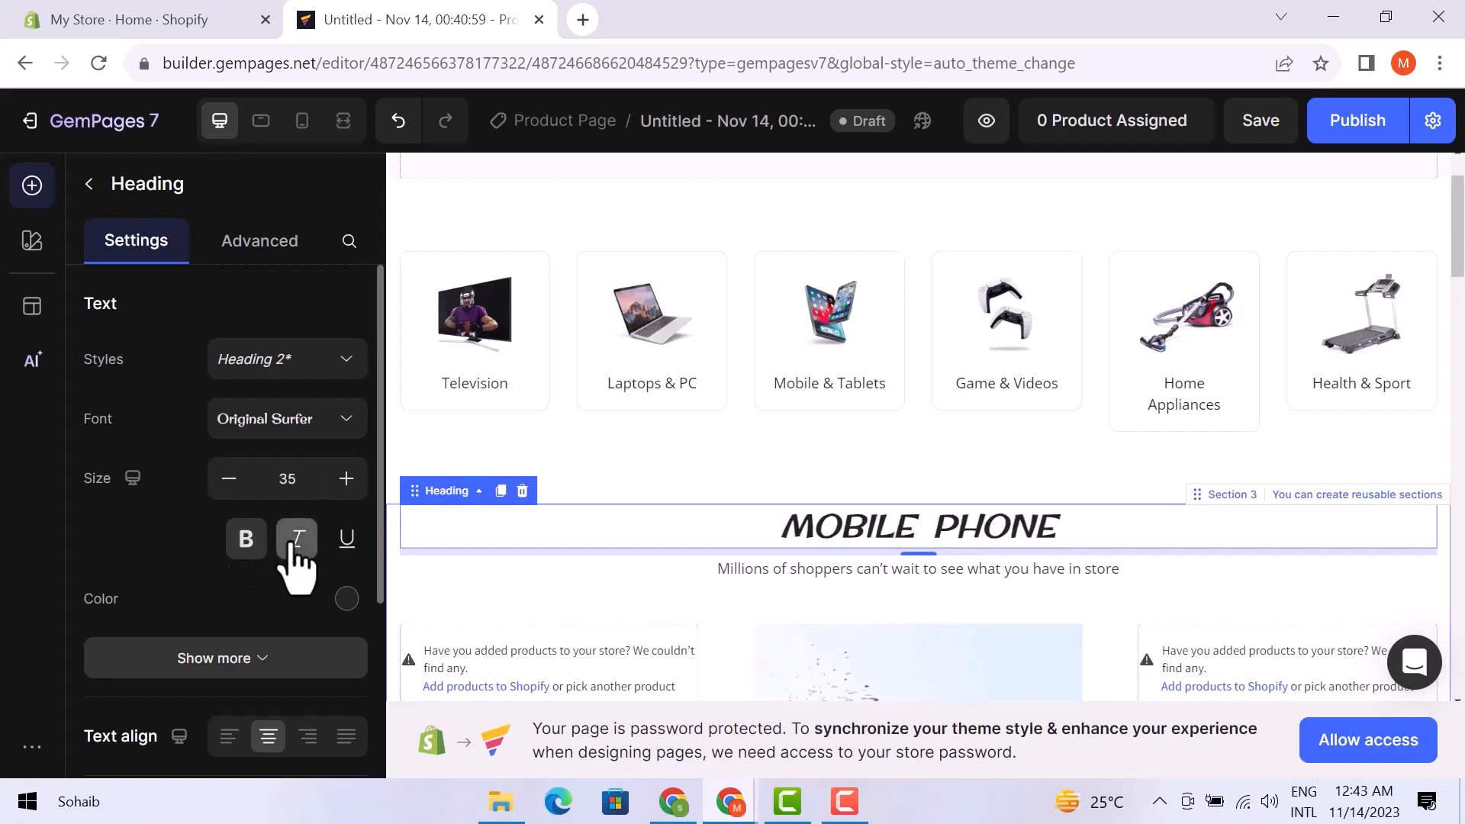
left_click(346, 539)
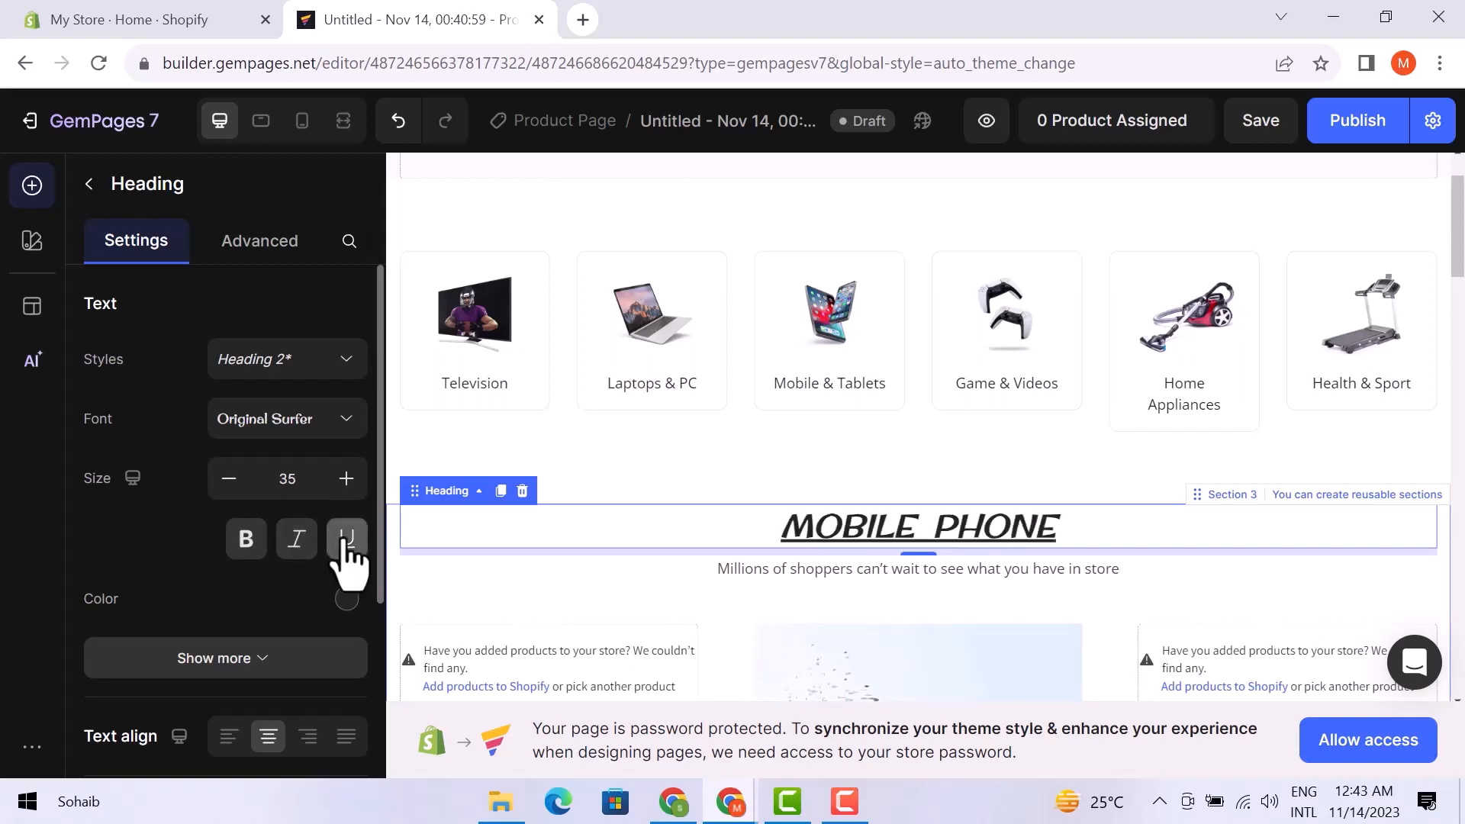
- Set the "MOBILE PHONE" heading's text color to the saved blue 334FB4
scroll(346, 549, "down", 2)
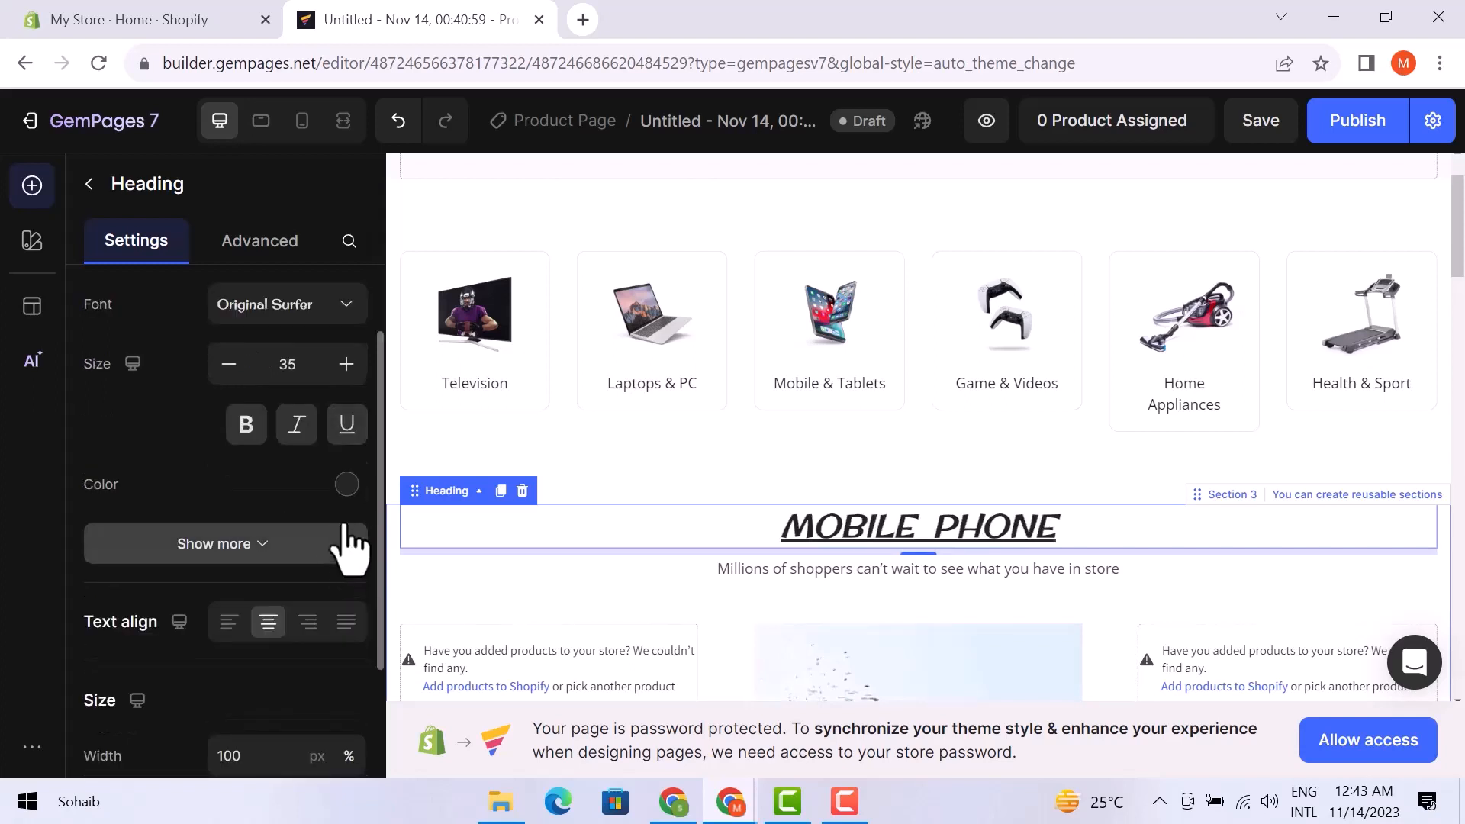
left_click(346, 483)
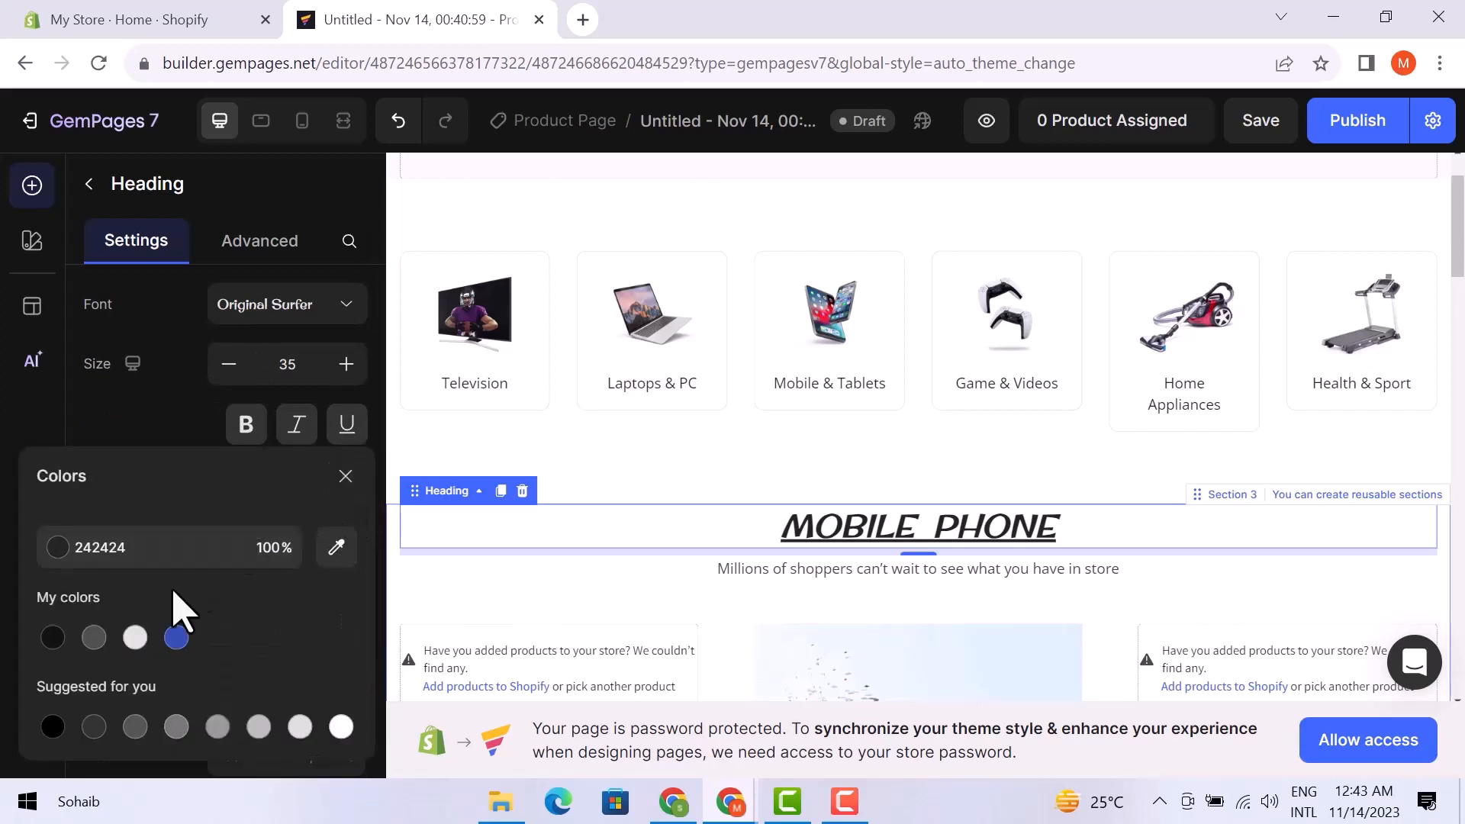
left_click(93, 639)
left_click(134, 639)
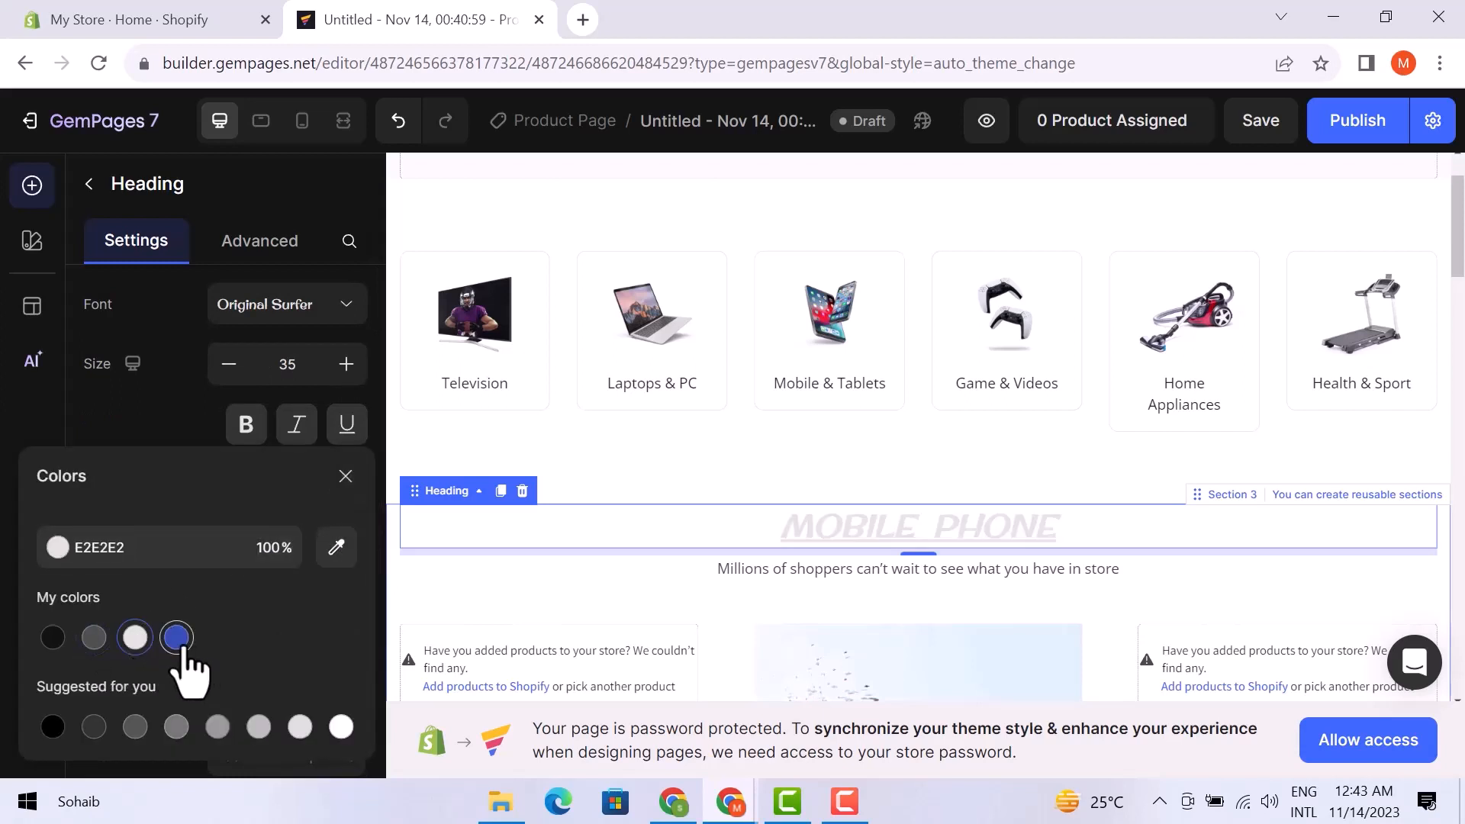
left_click(176, 639)
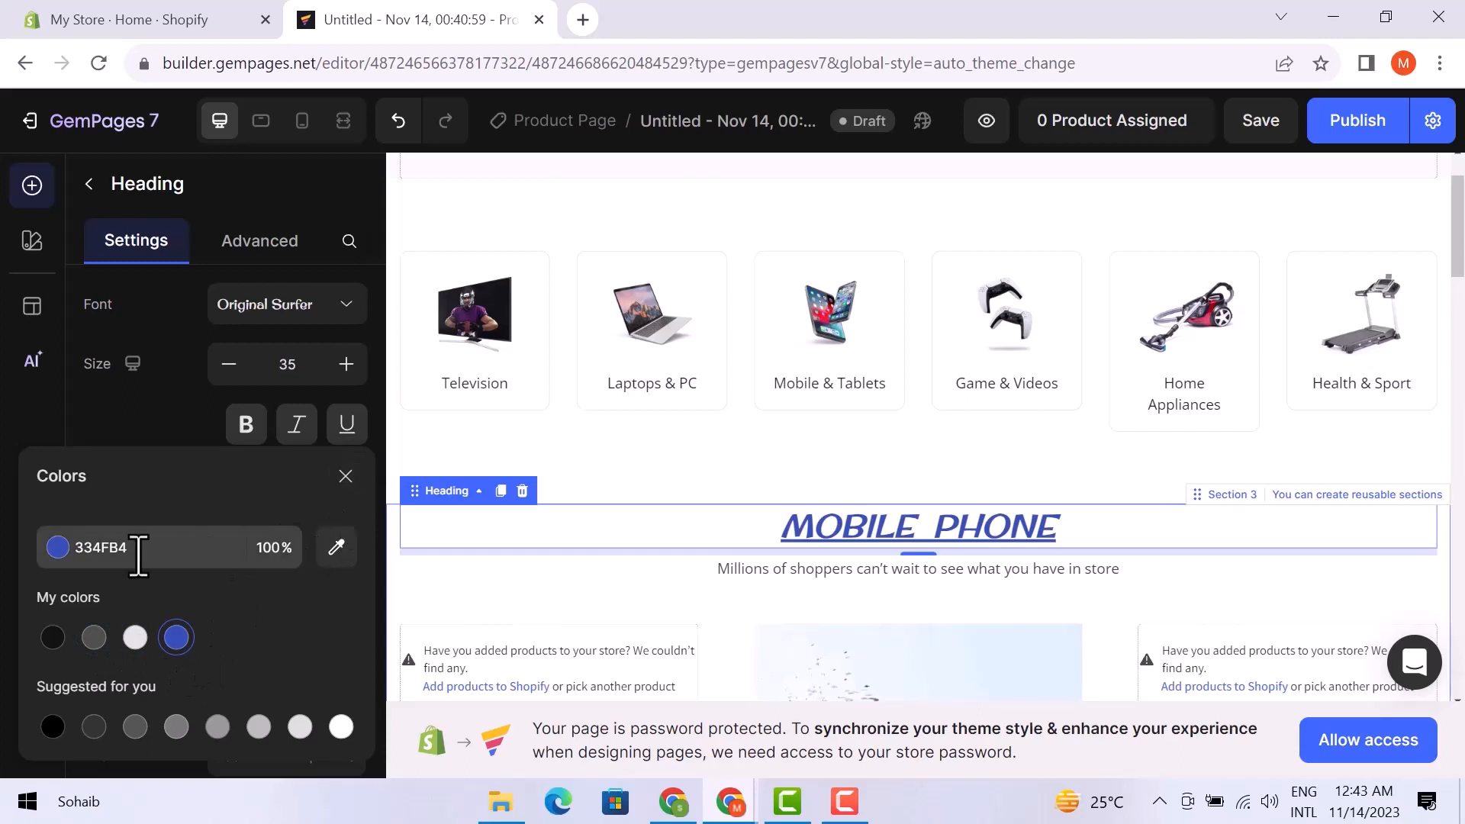
- Try the custom dark red 930421 on the heading text and return it to the saved blue
left_click(57, 549)
left_click(351, 532)
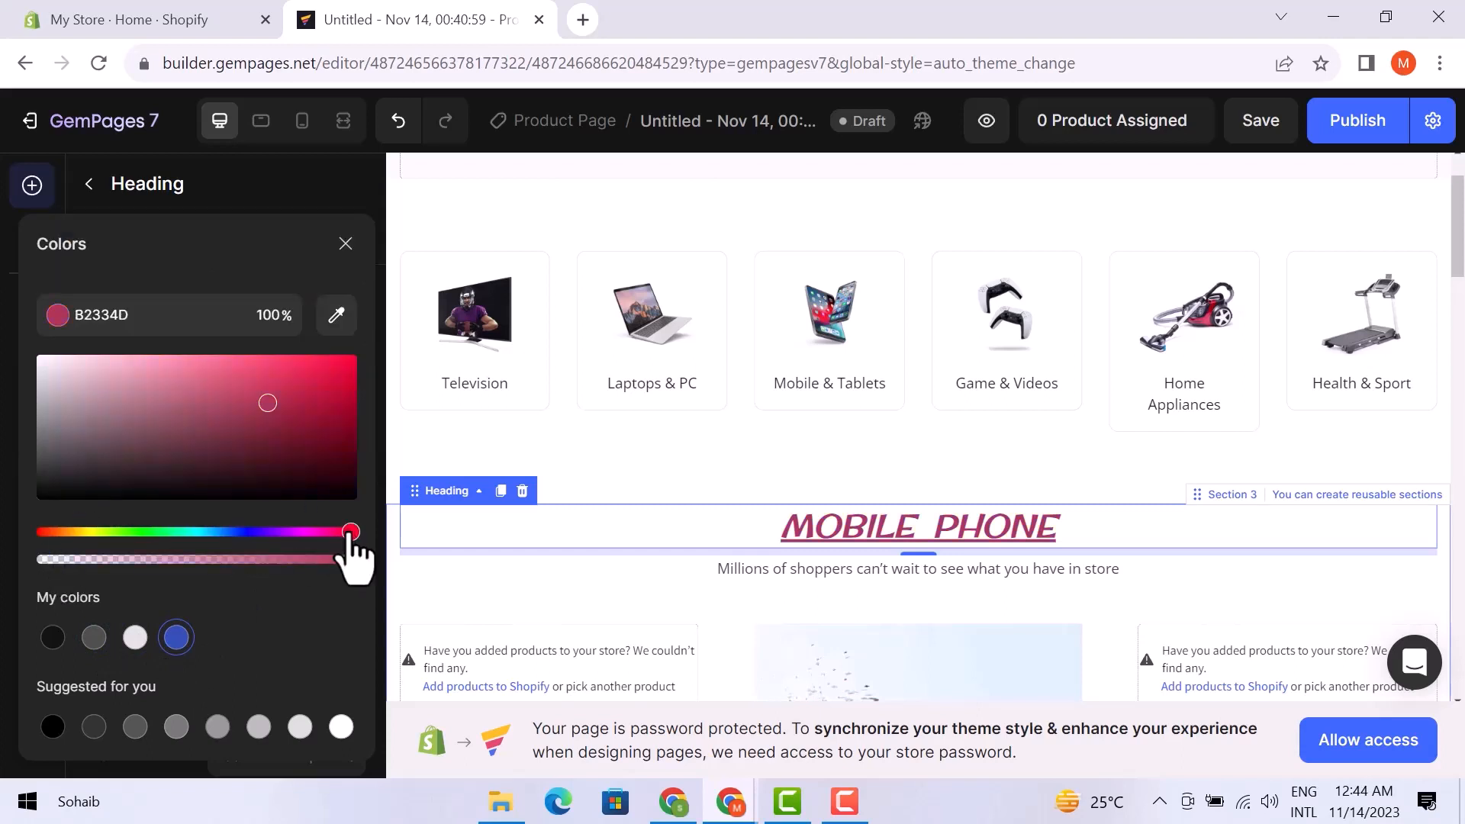
left_click(351, 392)
left_click(351, 460)
left_click_drag(352, 460, 351, 421)
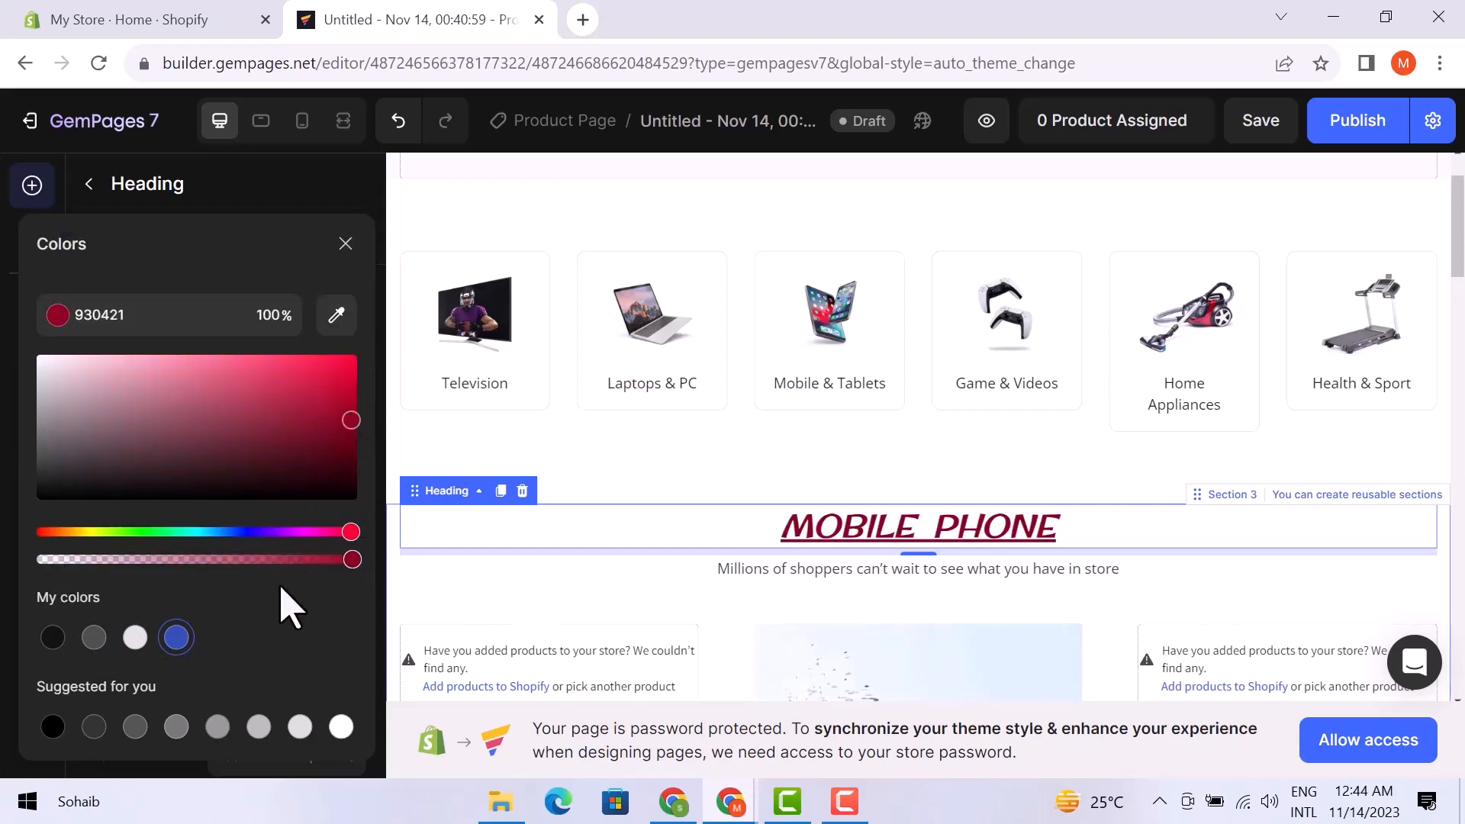
left_click(176, 639)
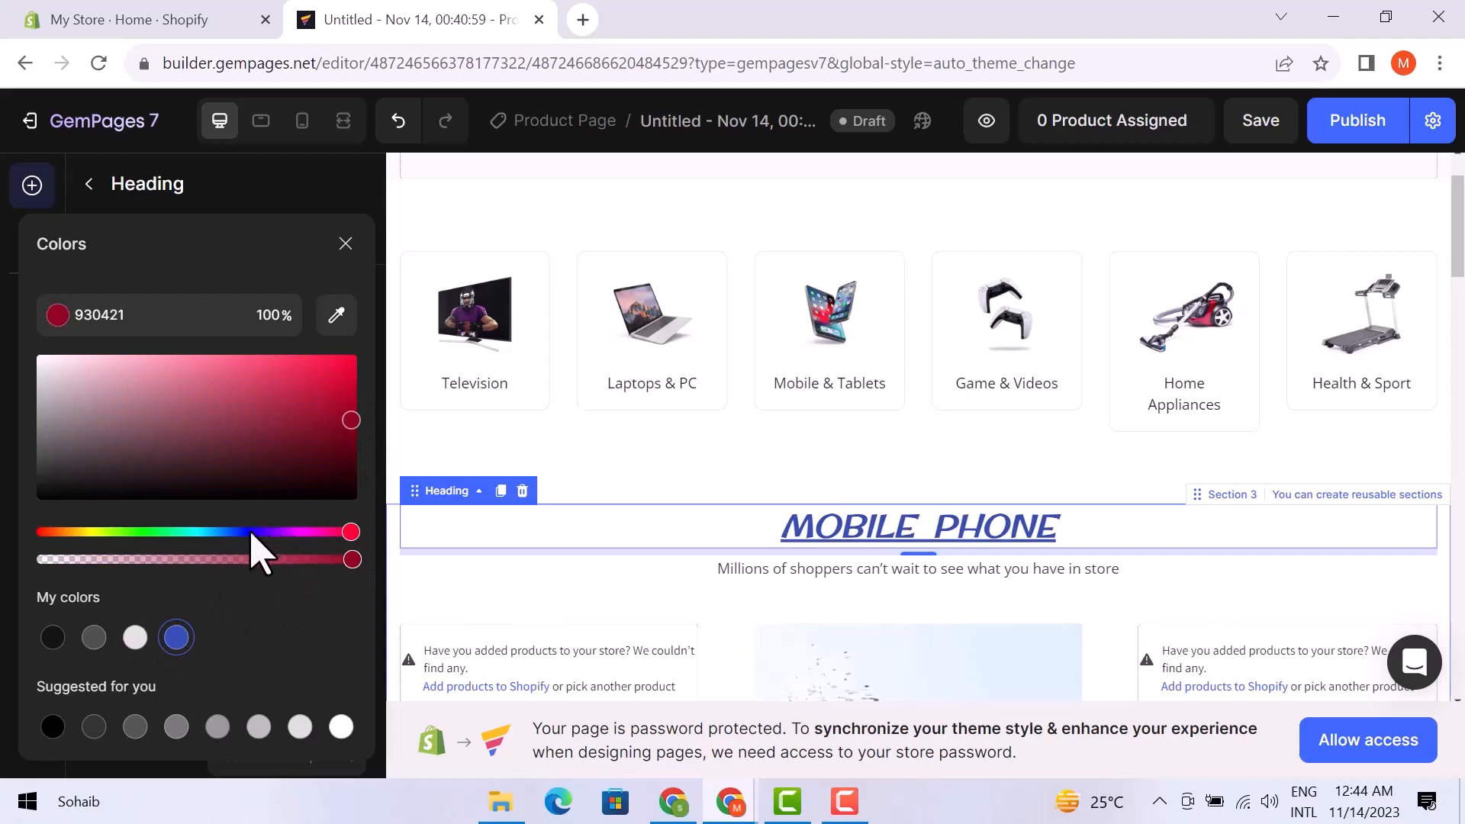
left_click(345, 244)
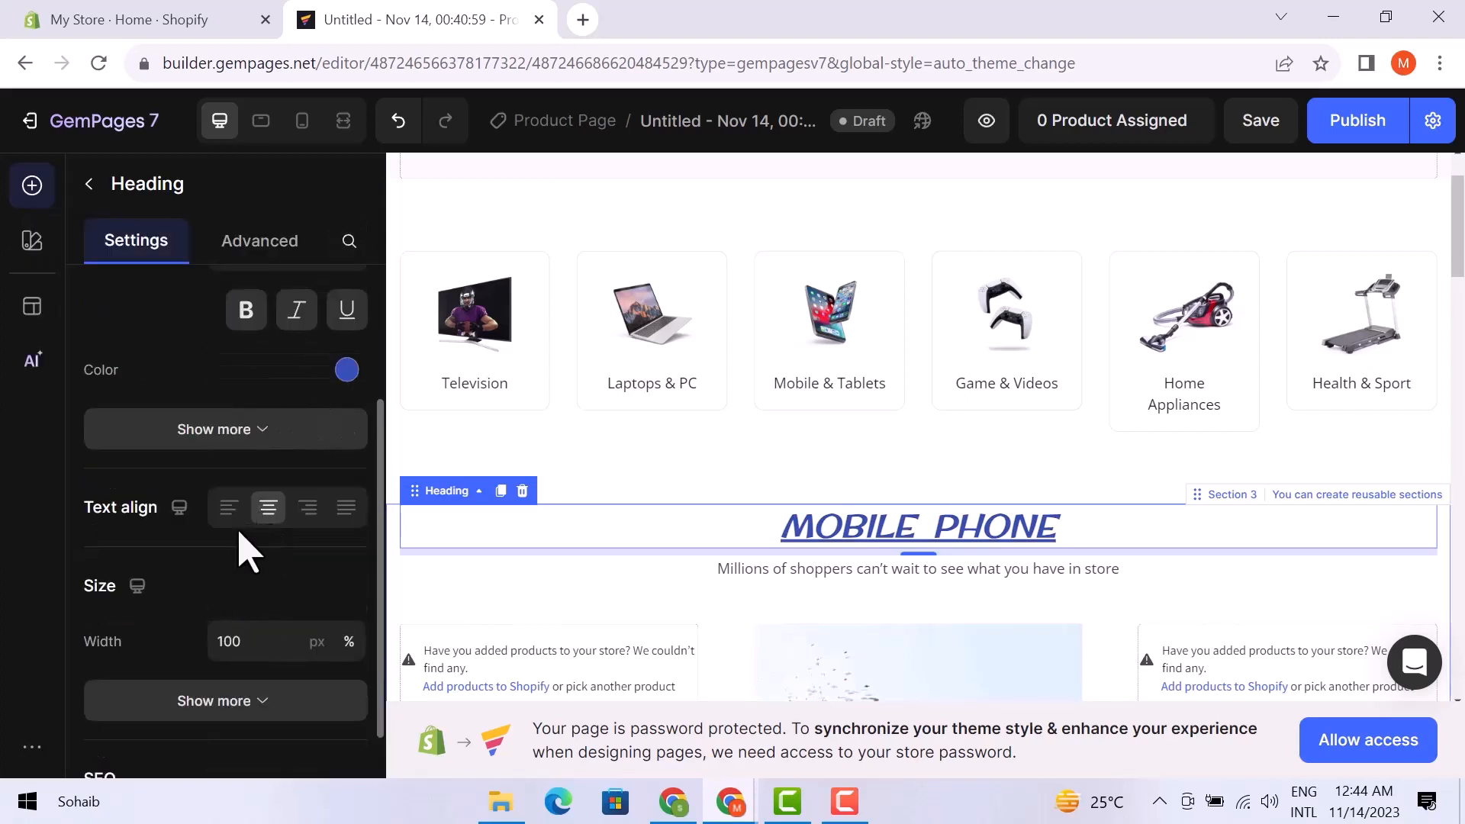
- Try left alignment on the heading, return it to centered, and review its size, padding and HTML tag settings
left_click(227, 508)
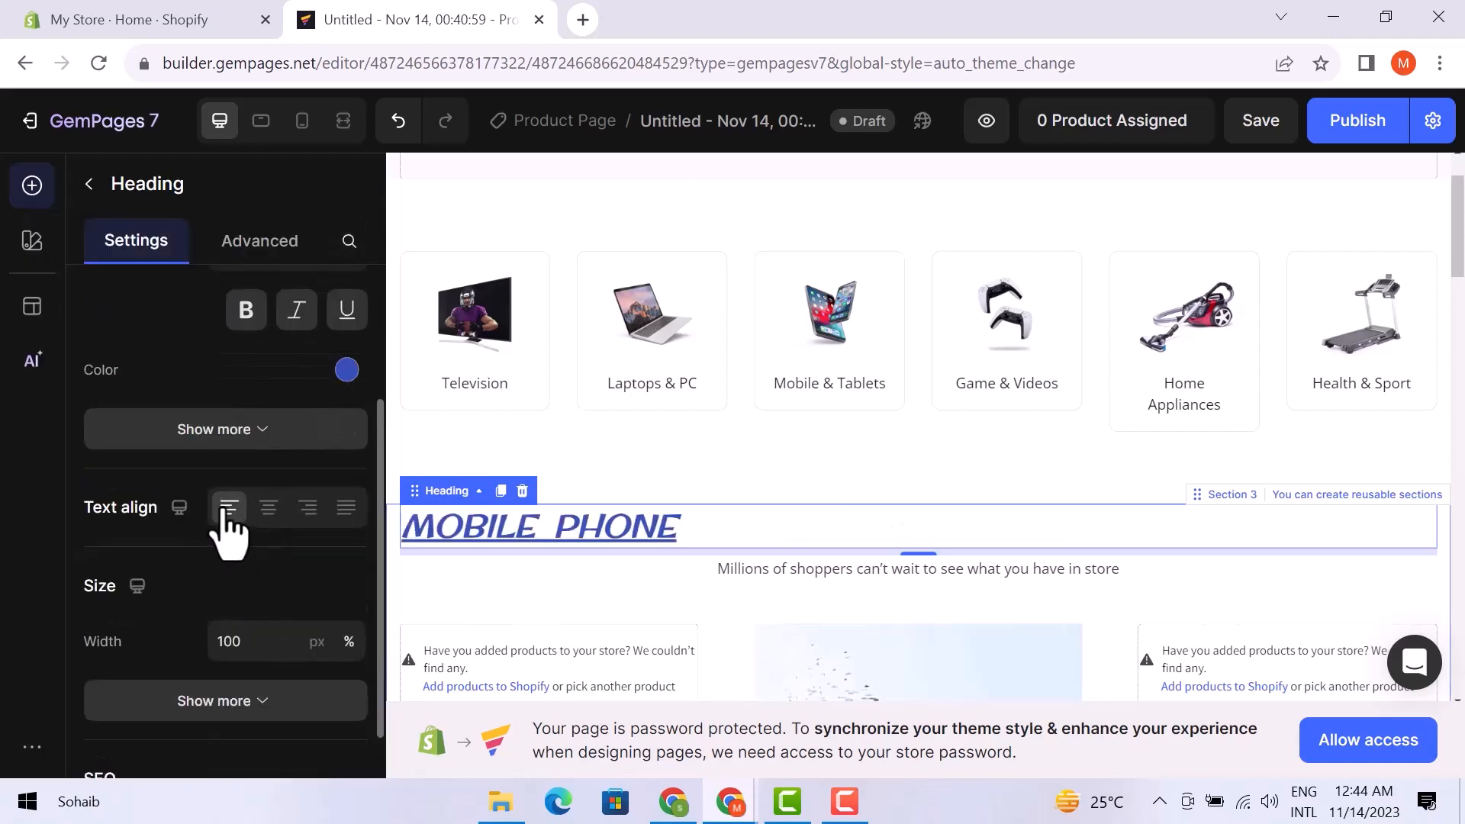
left_click(268, 510)
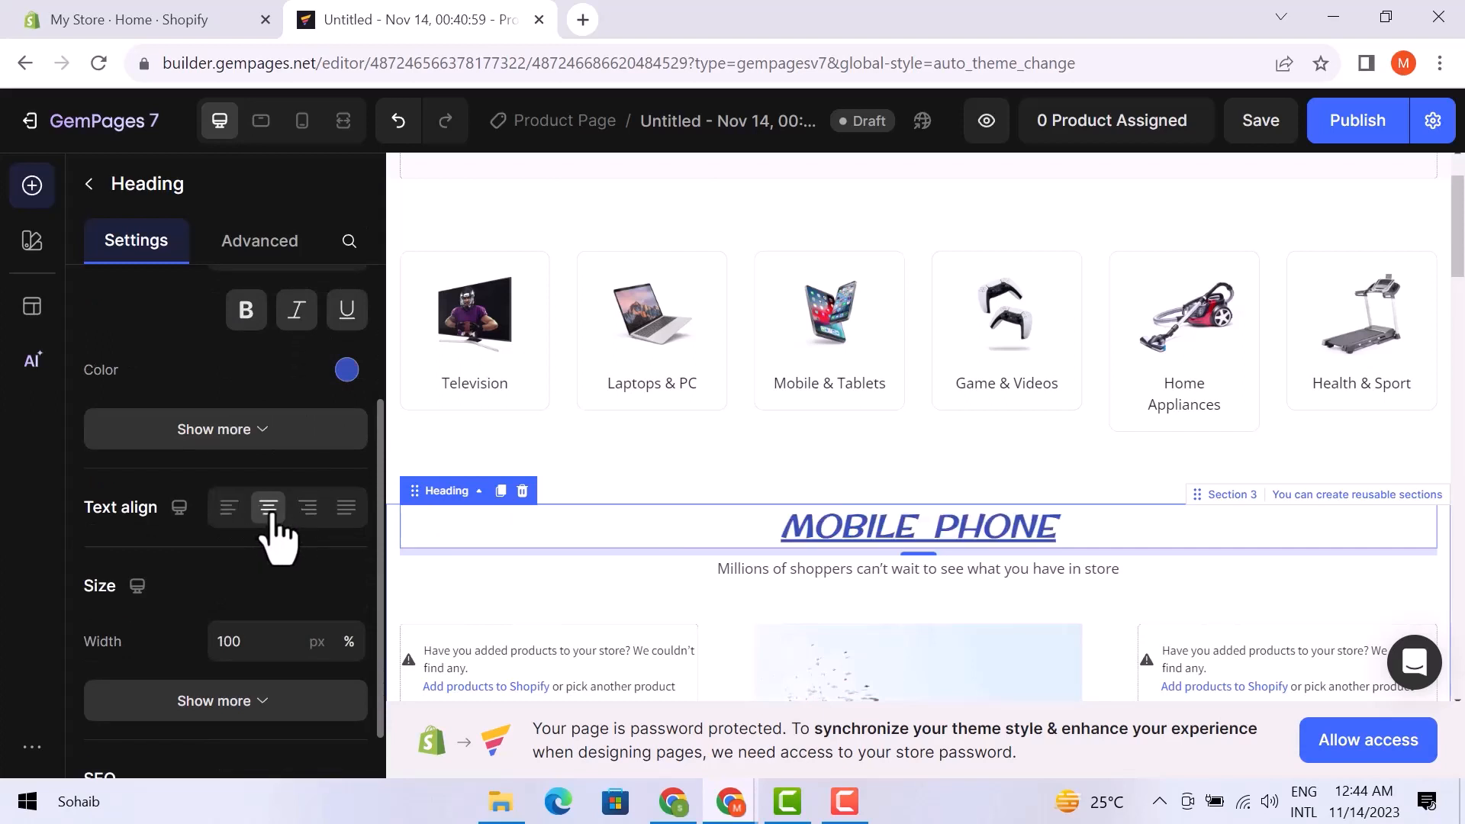
scroll(300, 598, "down", 2)
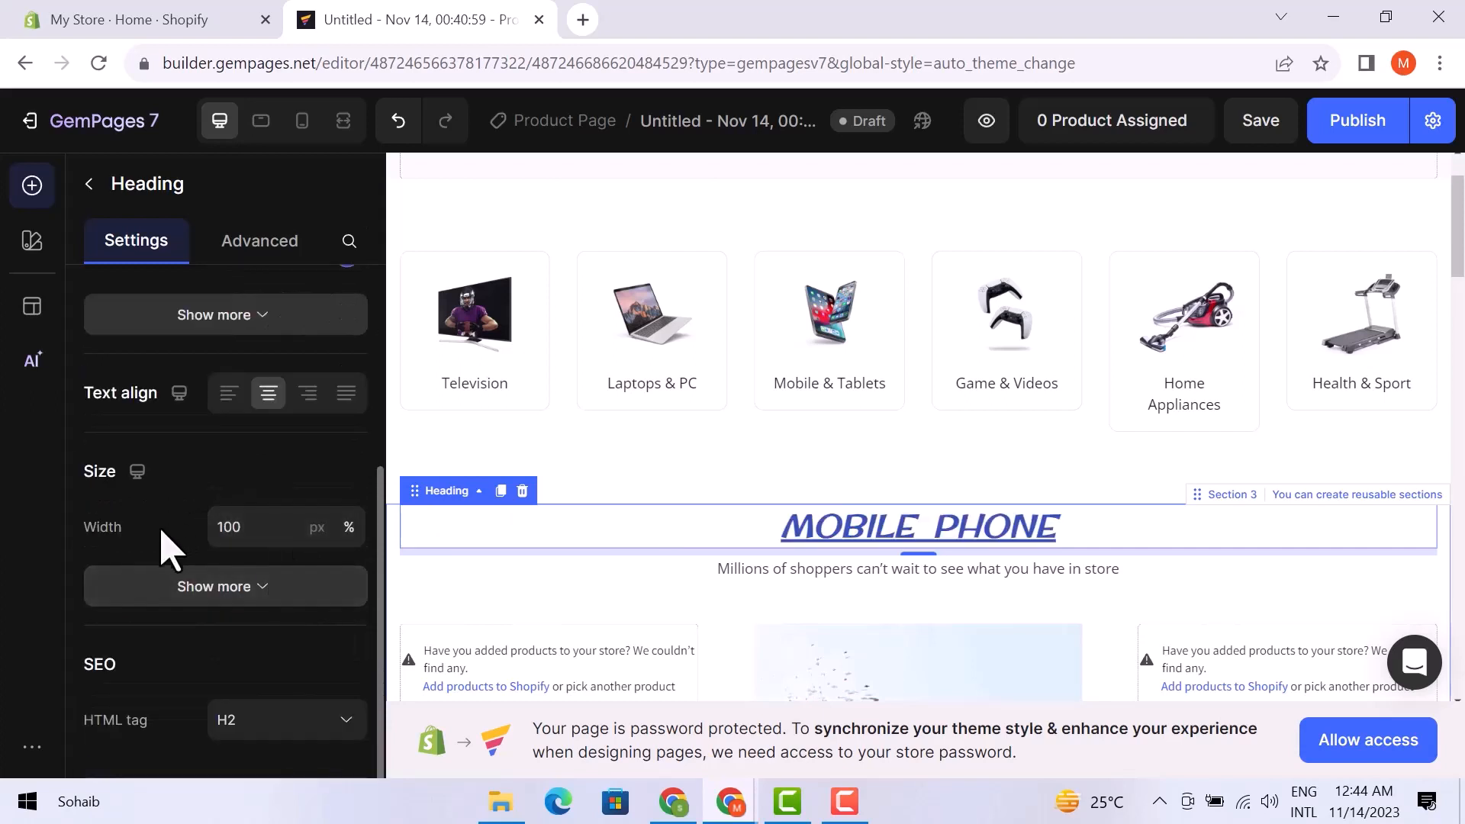
left_click(262, 586)
scroll(267, 603, "down", 4)
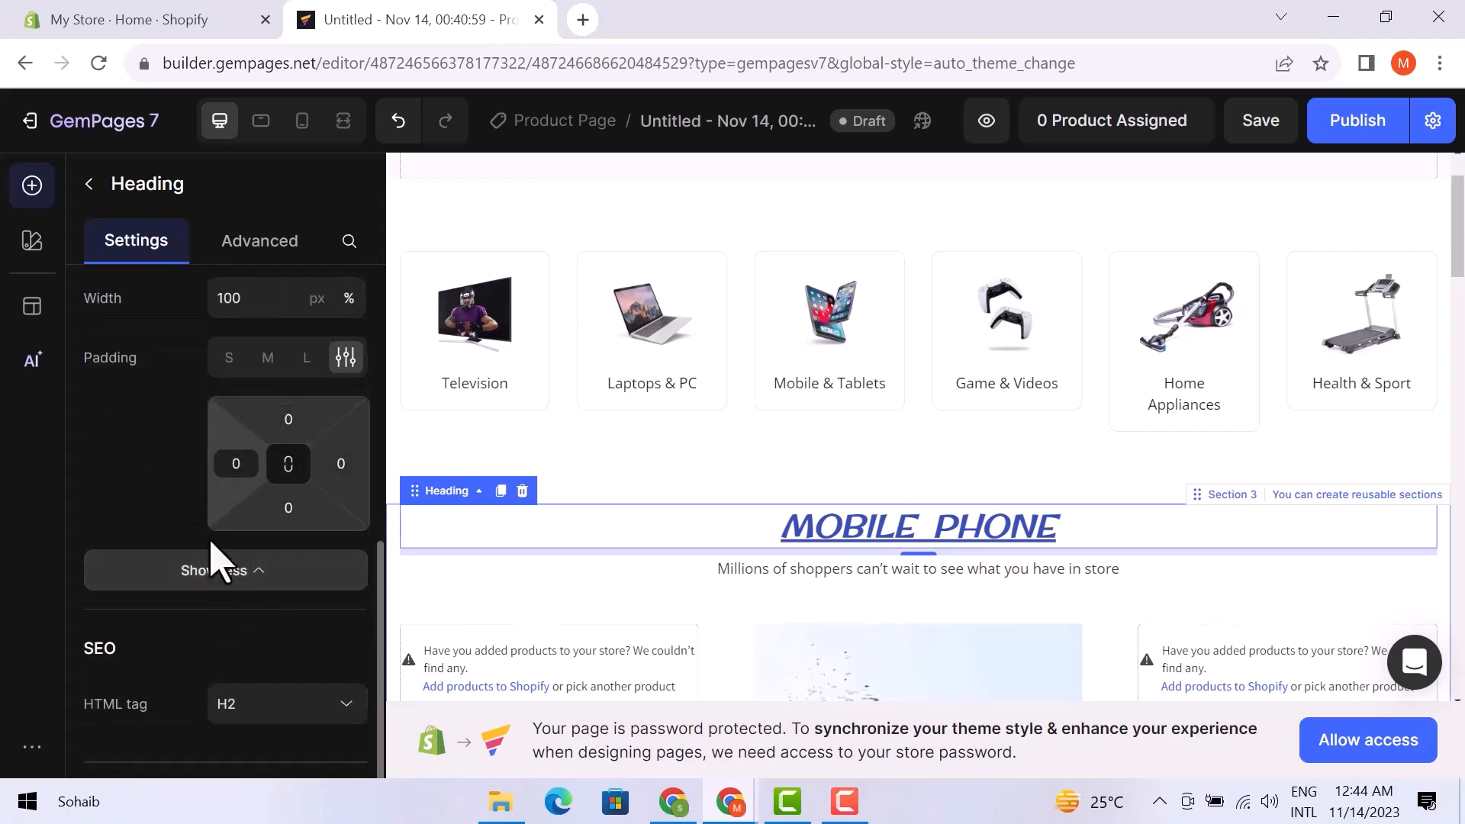
scroll(226, 608, "down", 1)
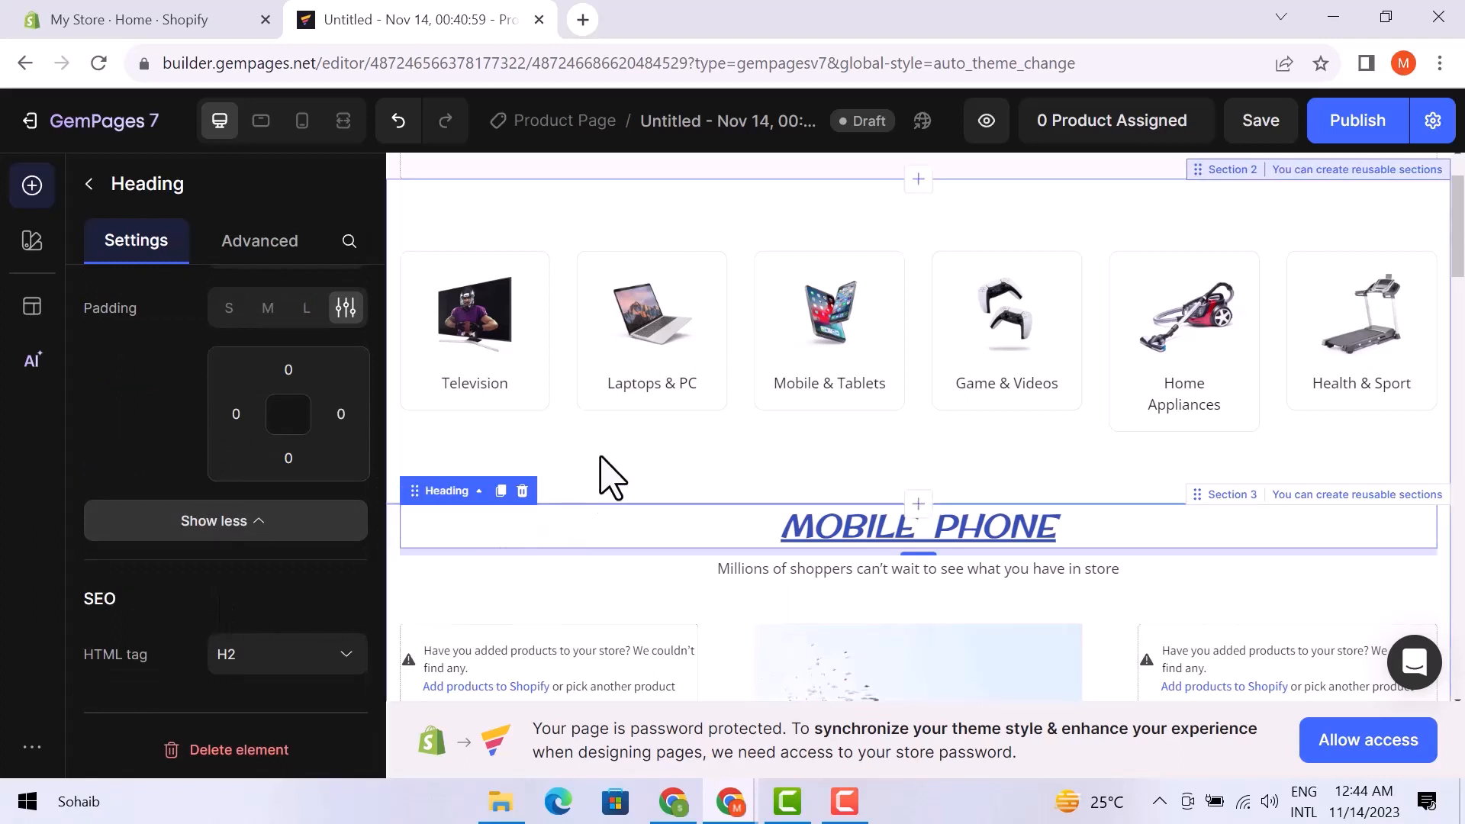
- Examine the settings of the category section above the heading and of the first product list below it
left_click(559, 482)
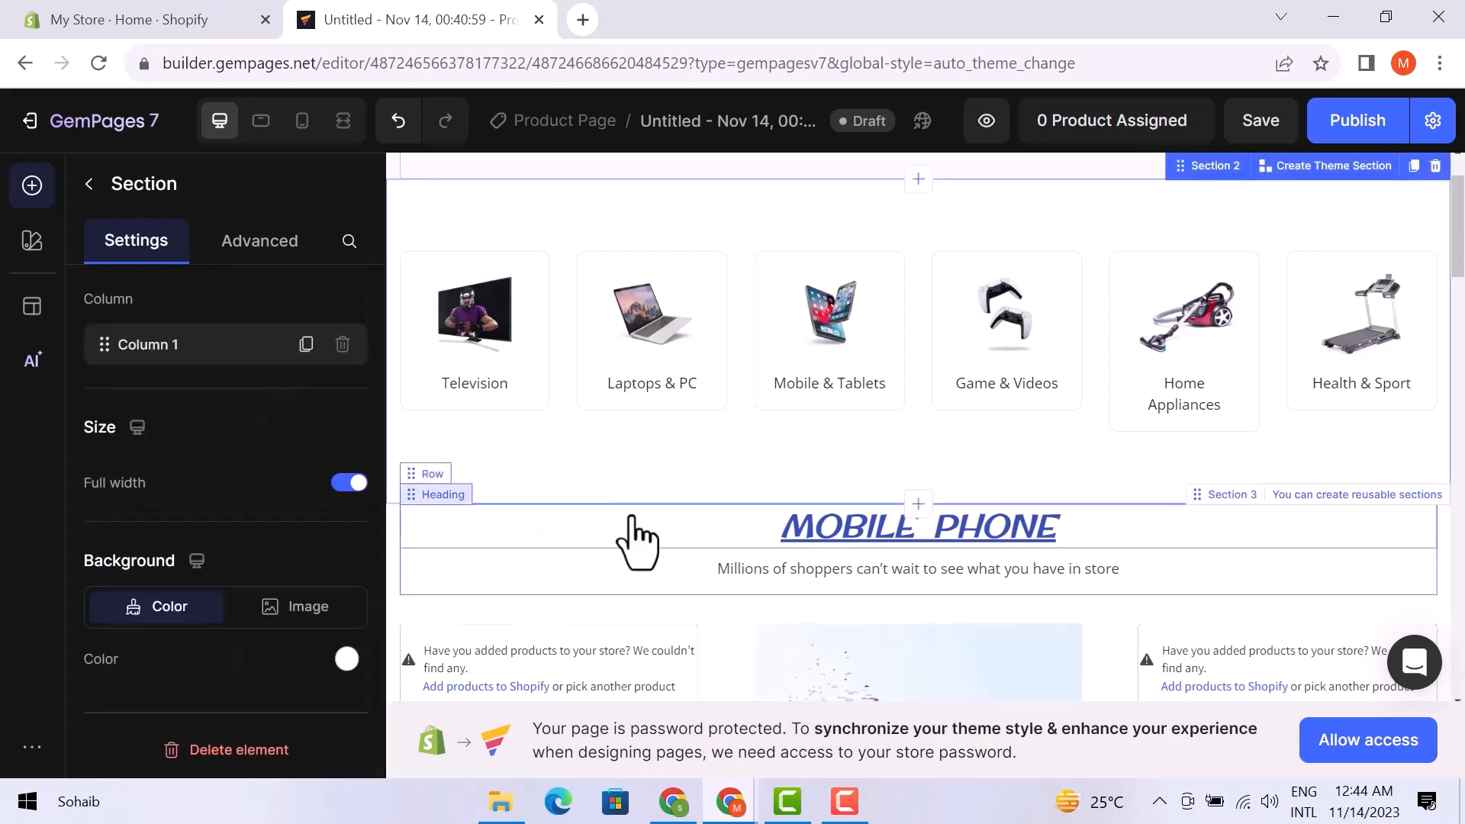
left_click(812, 535)
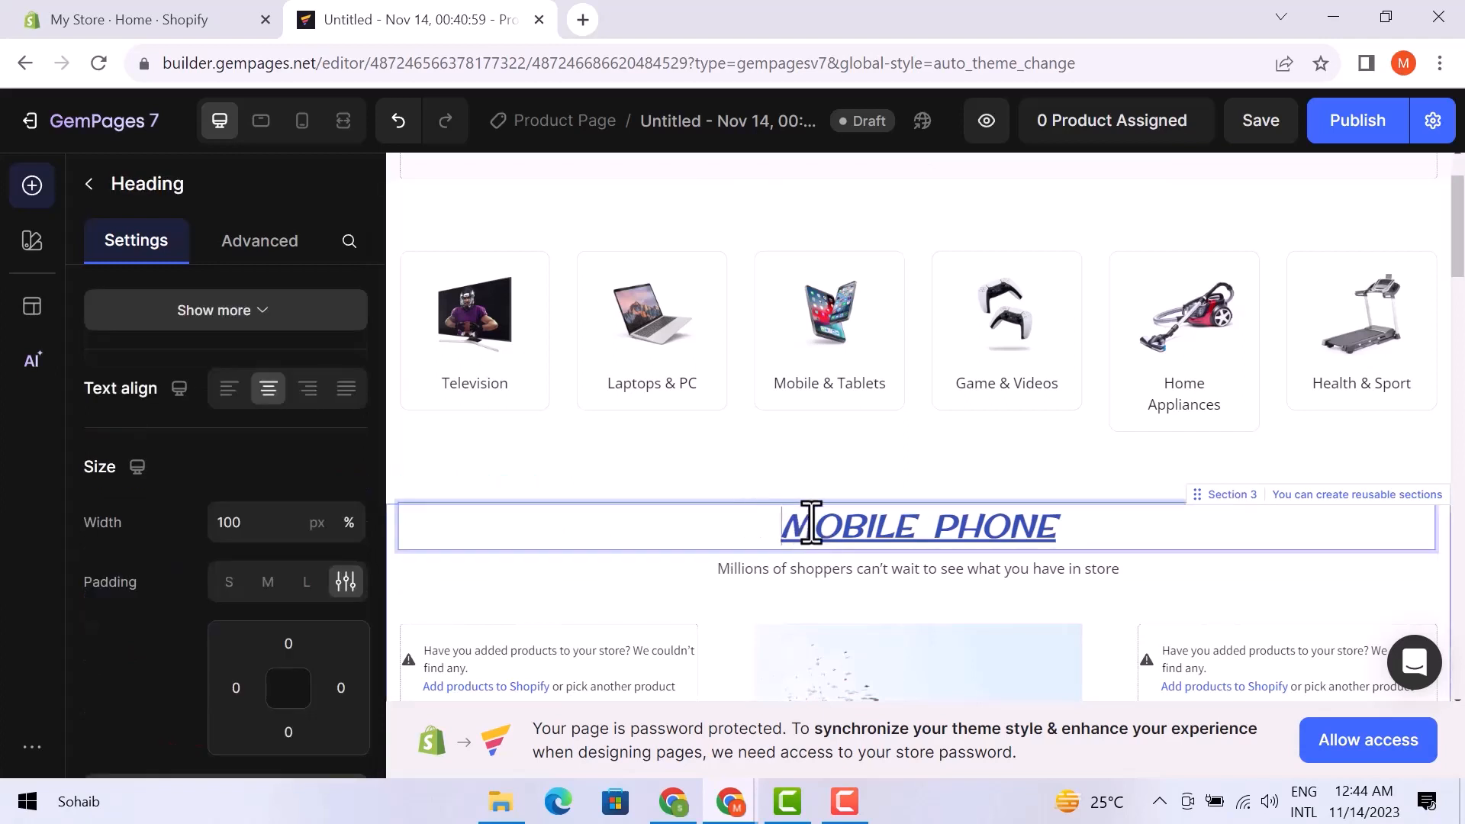
left_click(808, 520)
left_click(645, 477)
scroll(644, 477, "down", 4)
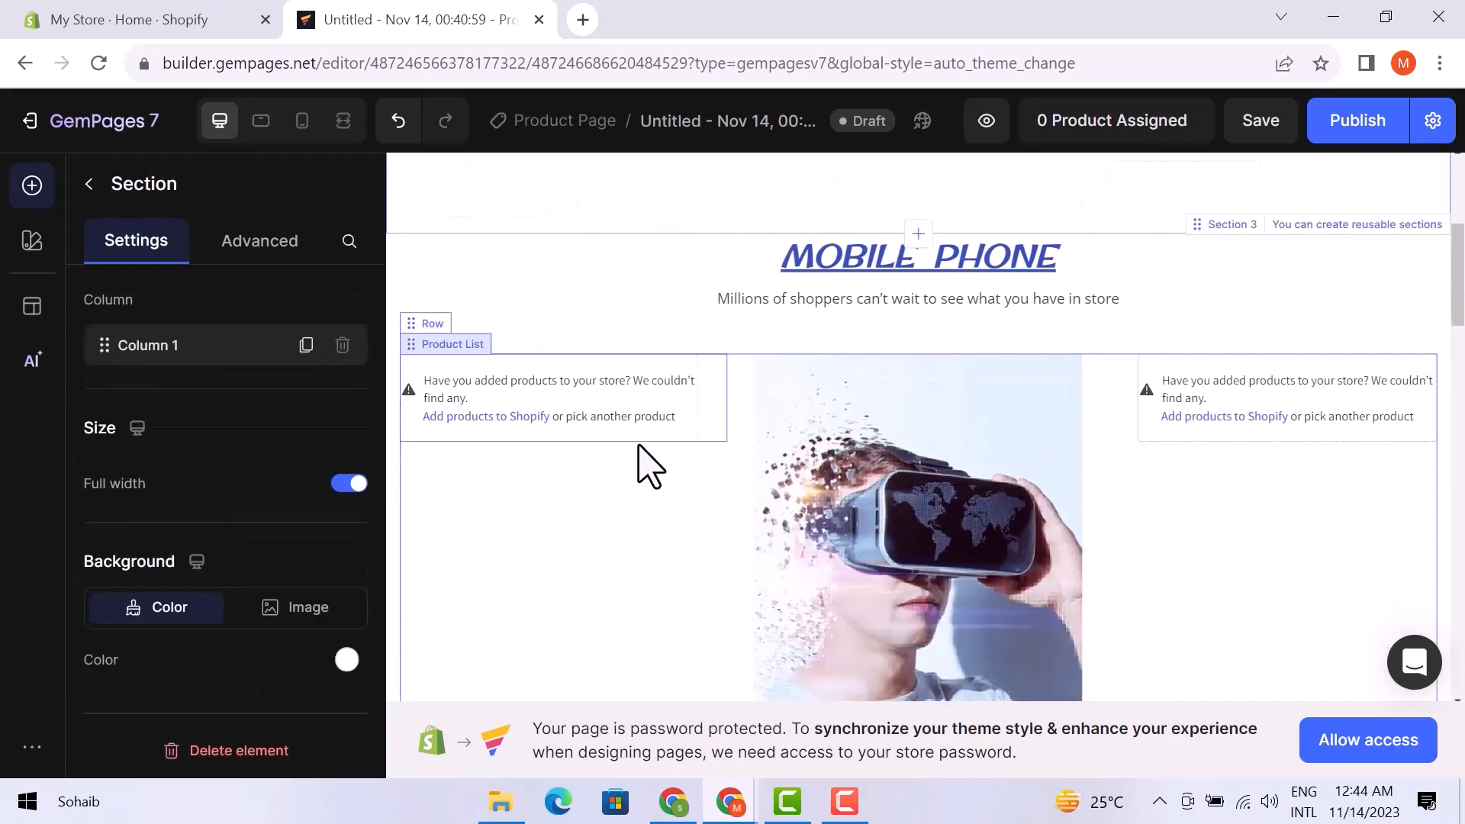
left_click(587, 415)
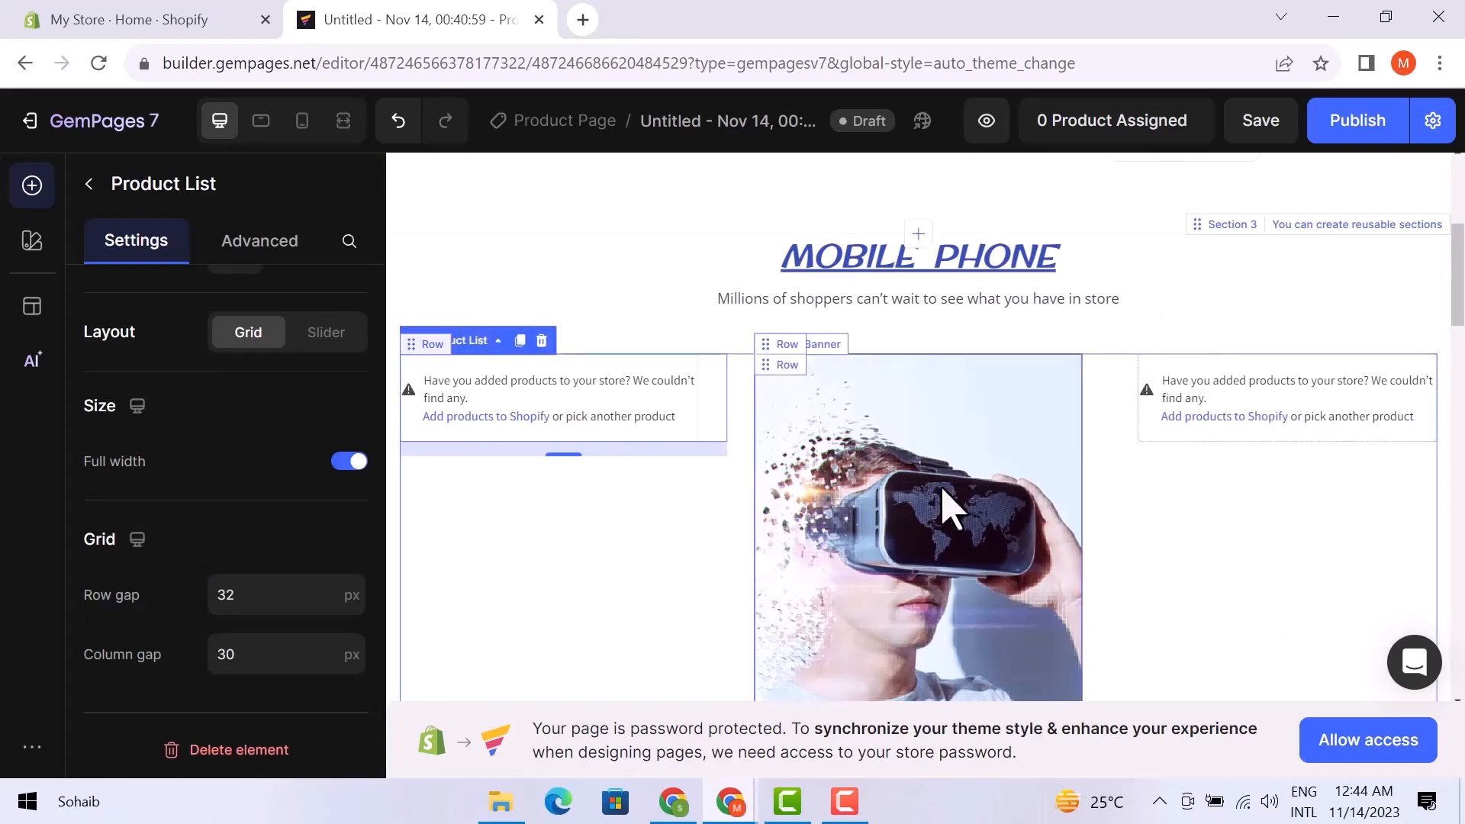
- Delete the Opilgo, Galiche, Circle and K Premium Design logo images from the brand logo row
scroll(942, 504, "down", 5)
scroll(938, 481, "down", 3)
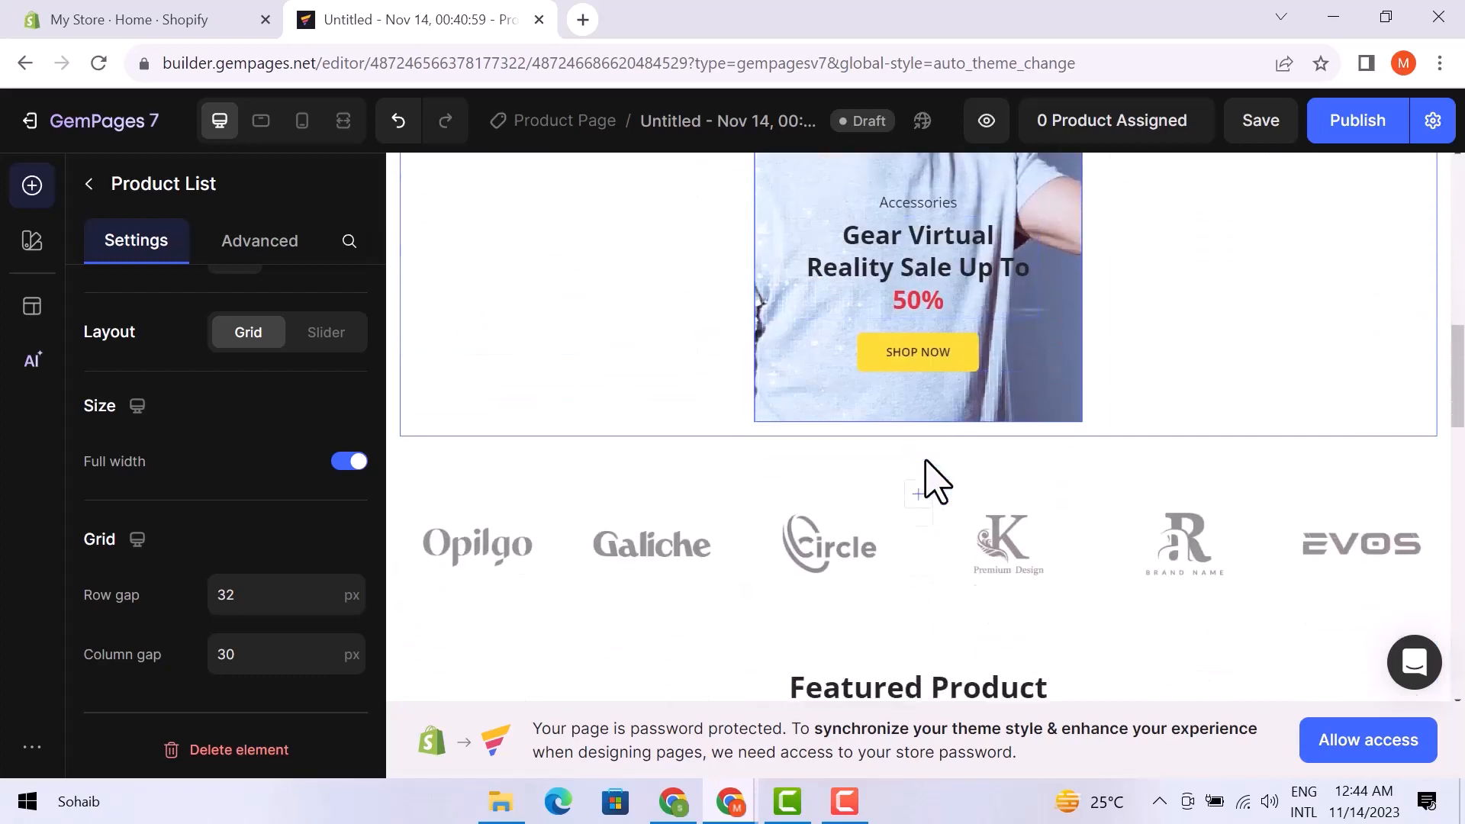
left_click(479, 366)
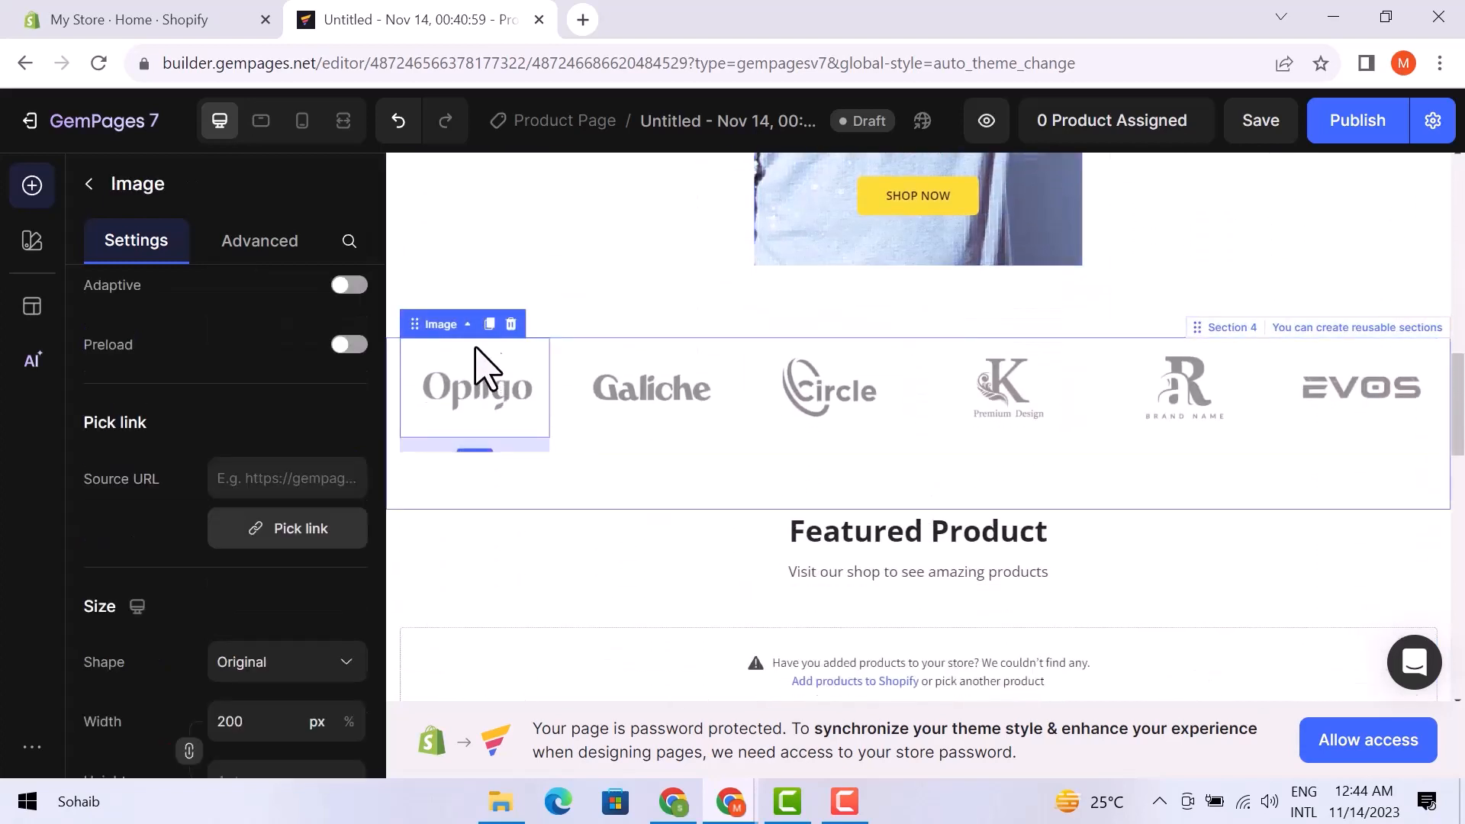
left_click(512, 323)
left_click(647, 357)
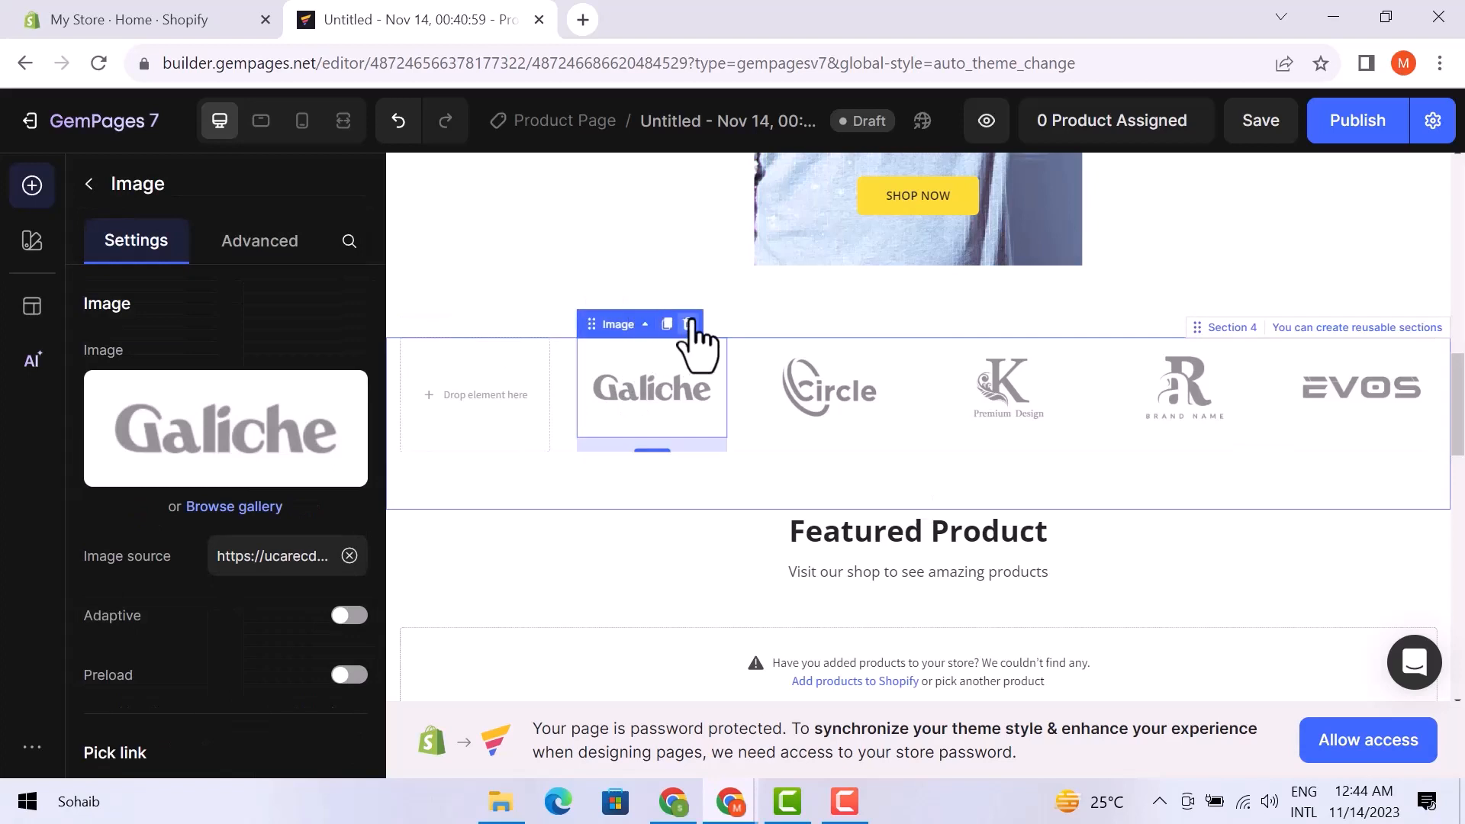
key("Delete")
left_click(831, 379)
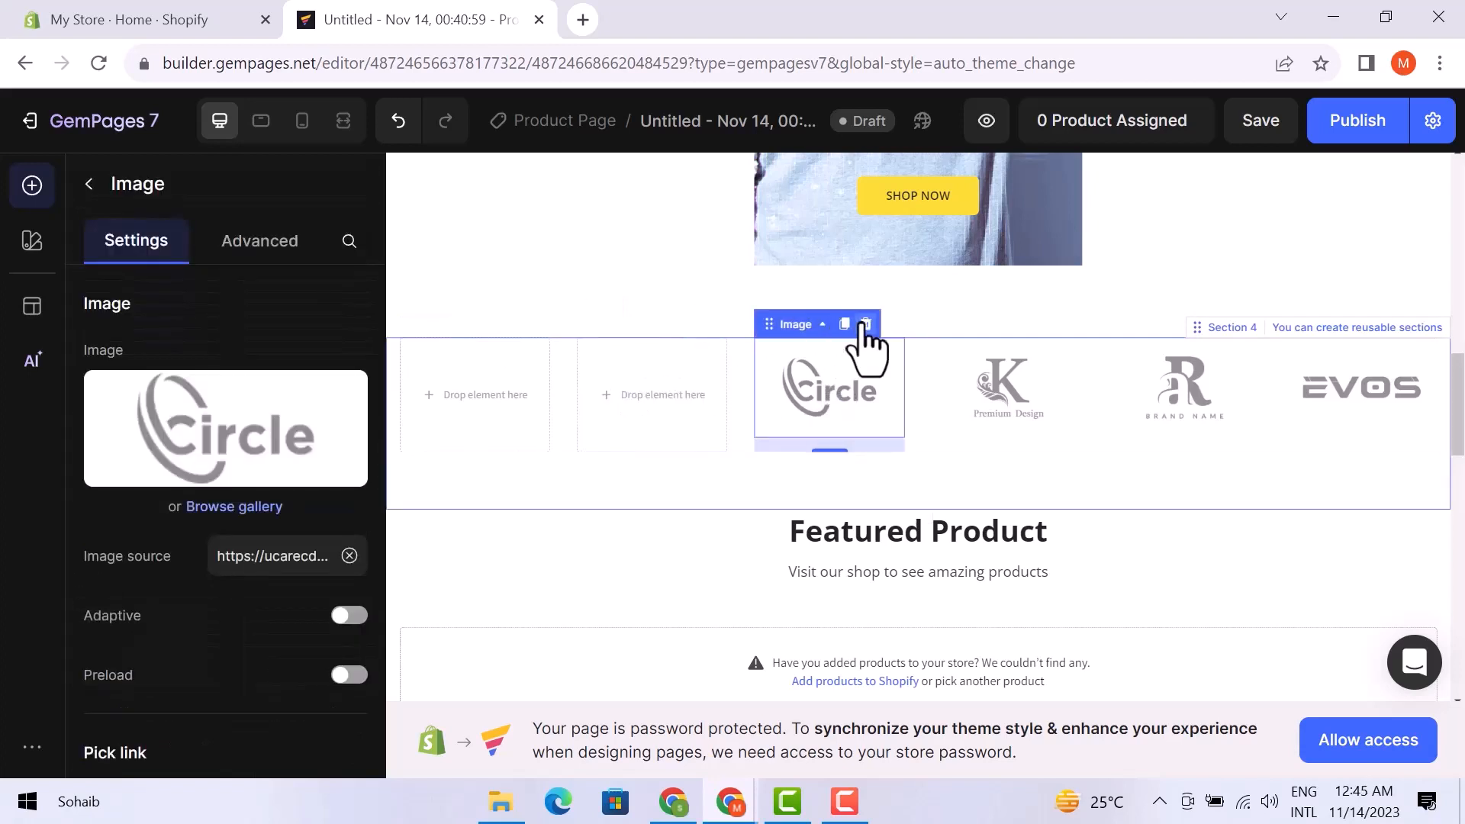
left_click(865, 324)
left_click(1000, 386)
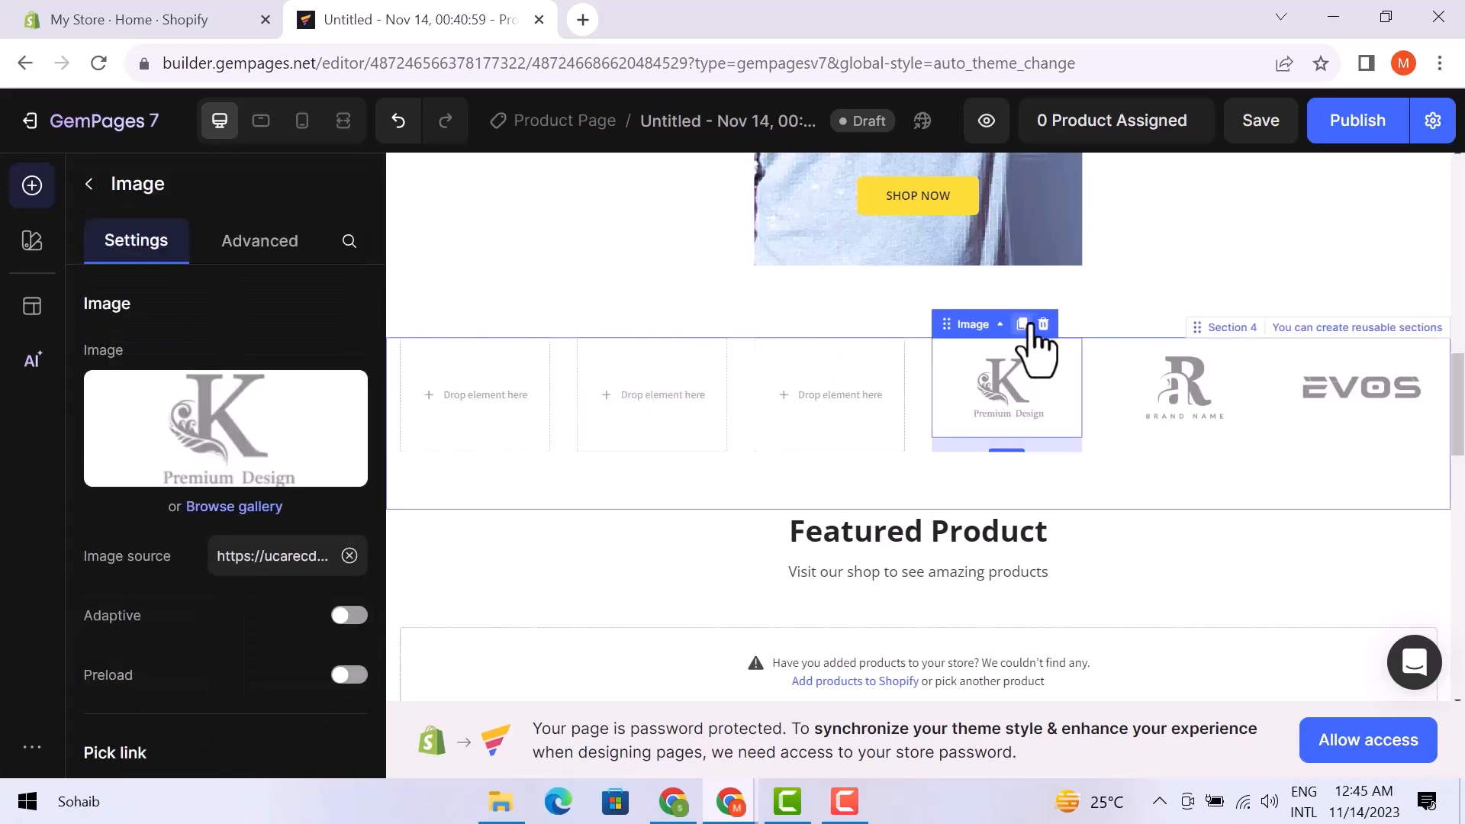
left_click(1045, 324)
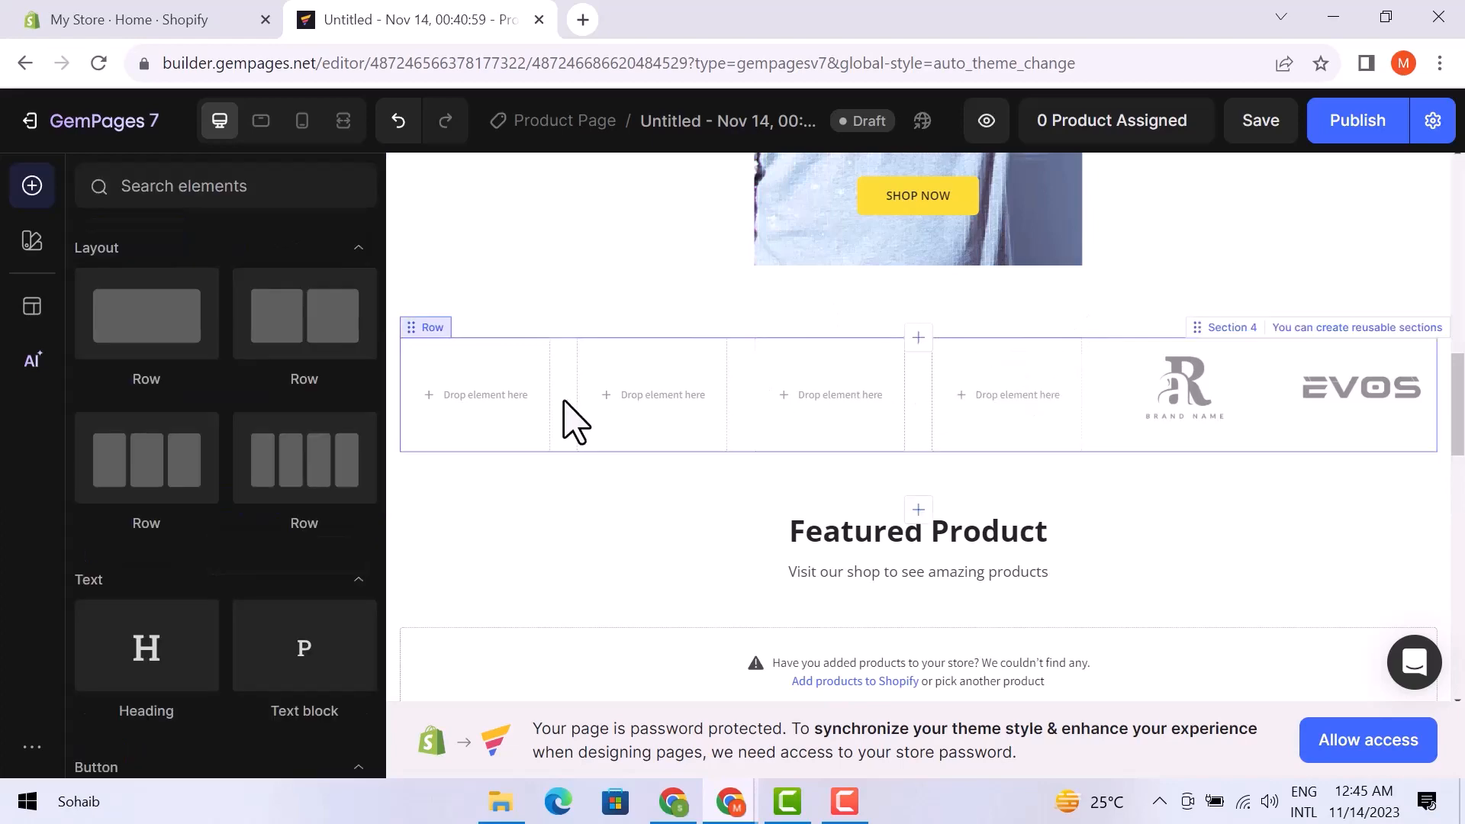
scroll(568, 420, "down", 1)
scroll(569, 427, "down", 5)
scroll(568, 428, "up", 12)
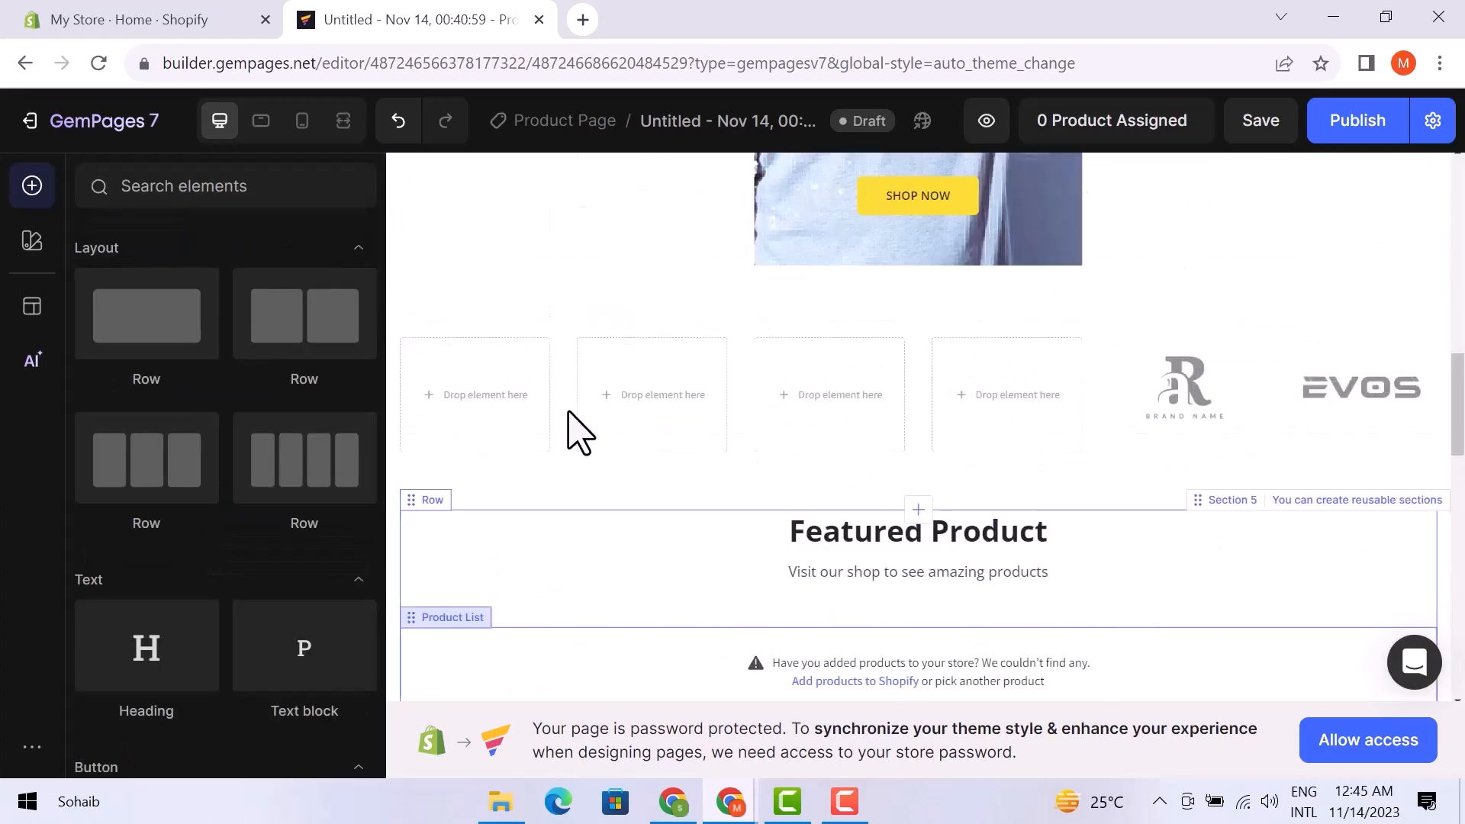
- Delete the virtual reality hero banner from the middle column below the MOBILE PHONE heading, leaving its empty row selected
left_click(889, 390)
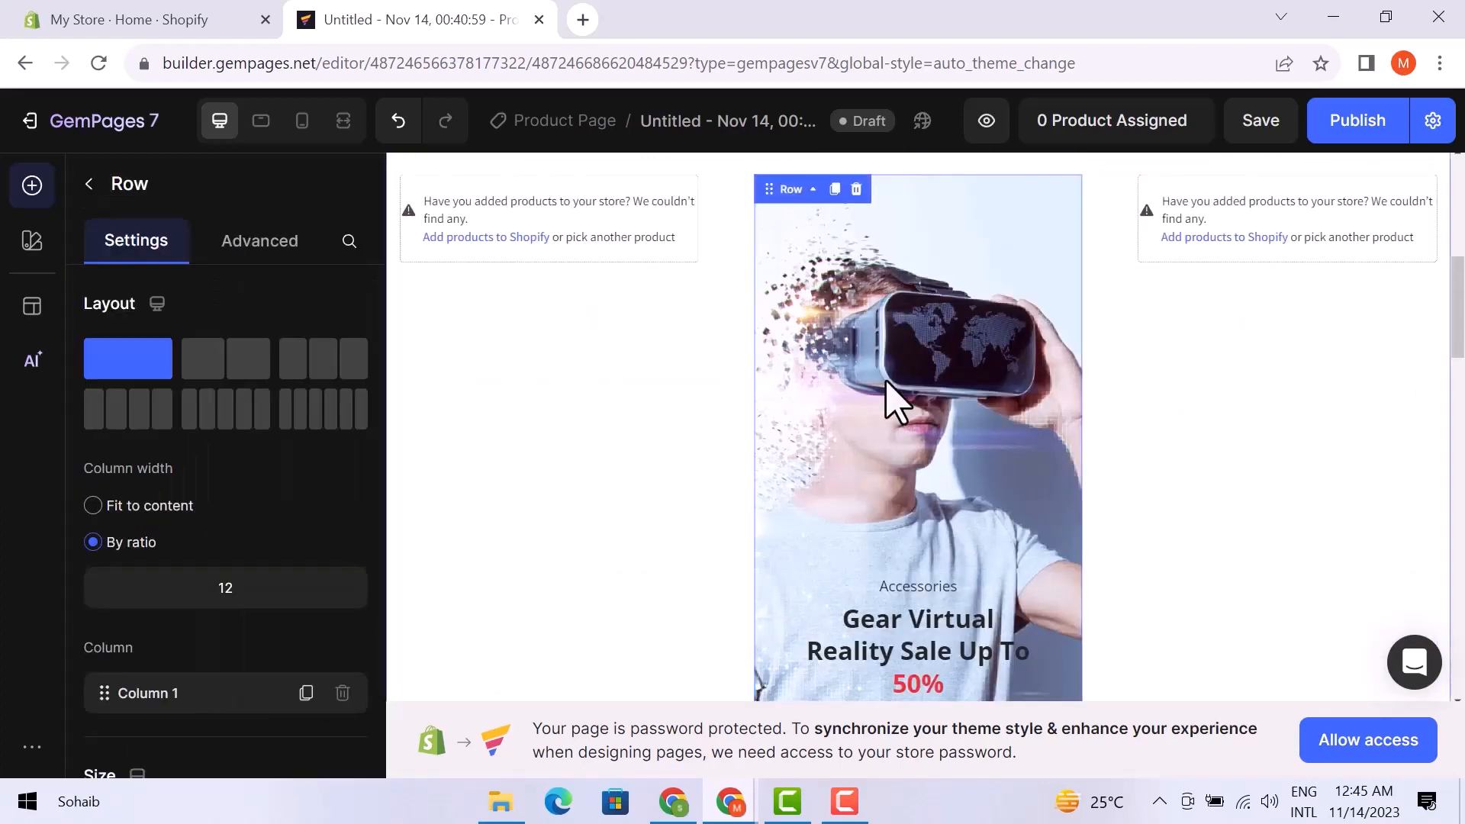
left_click(855, 189)
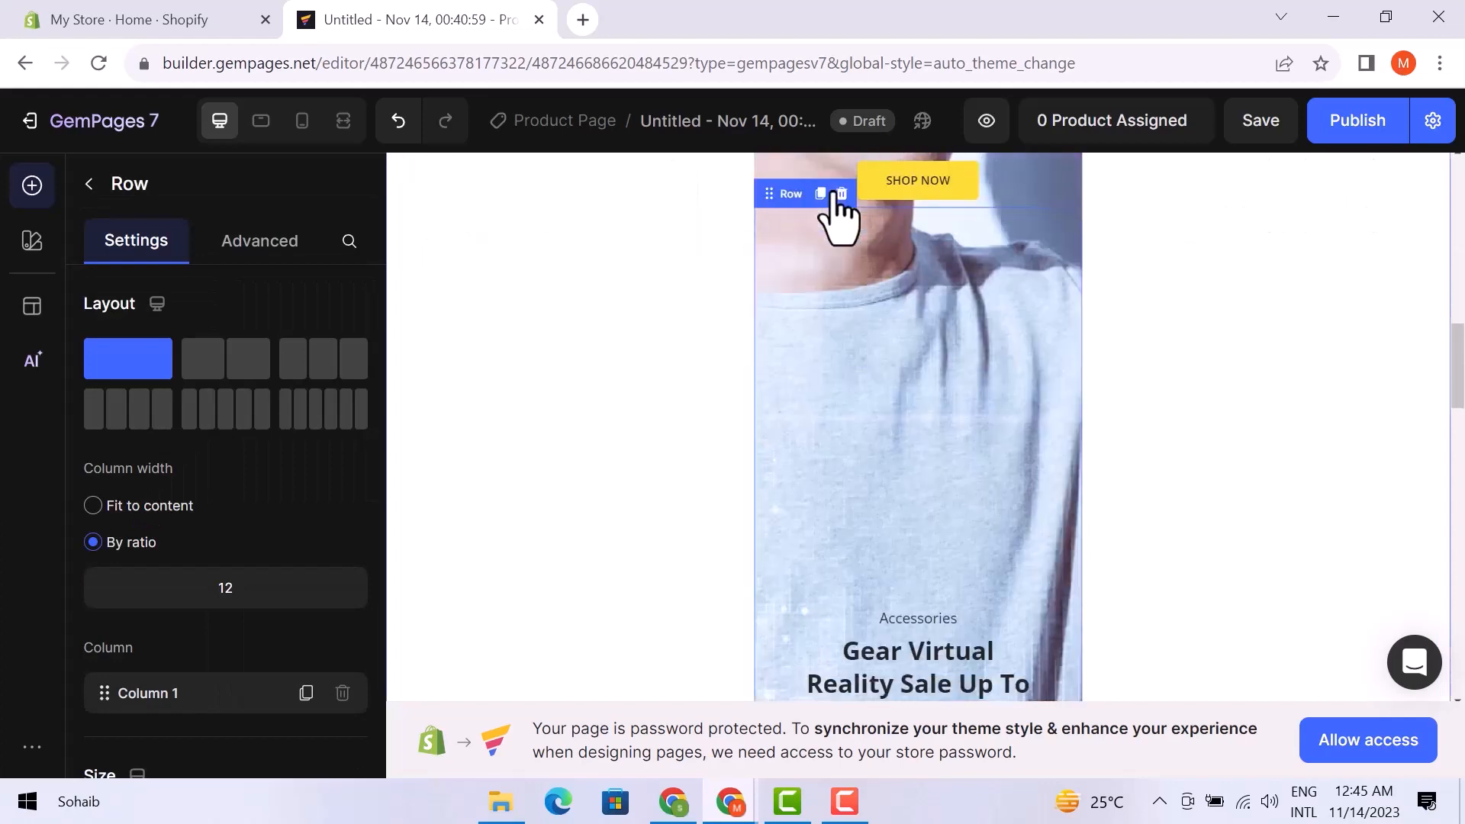
scroll(1277, 485, "up", 8)
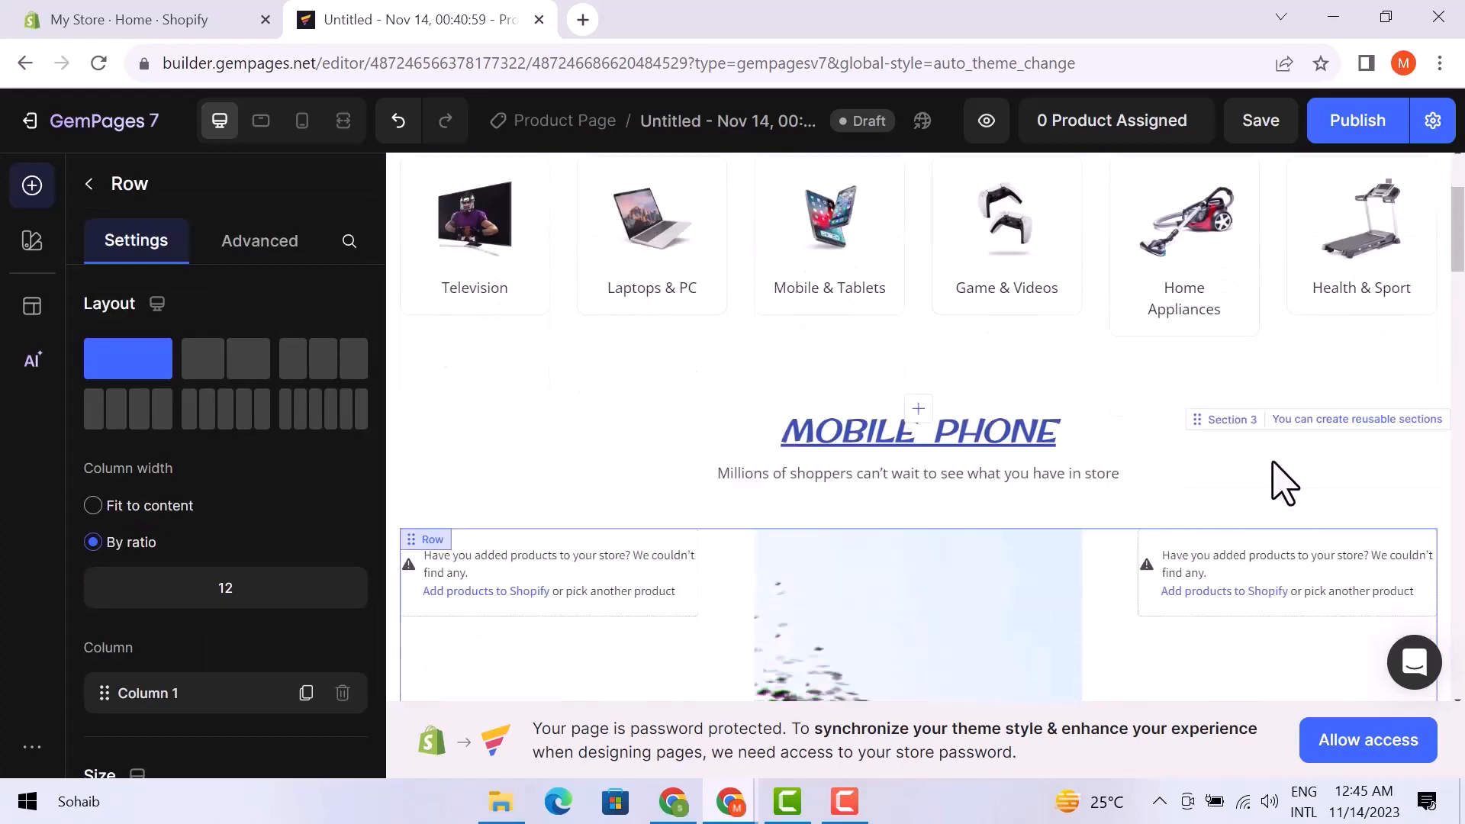
scroll(1284, 481, "down", 8)
scroll(1272, 481, "down", 4)
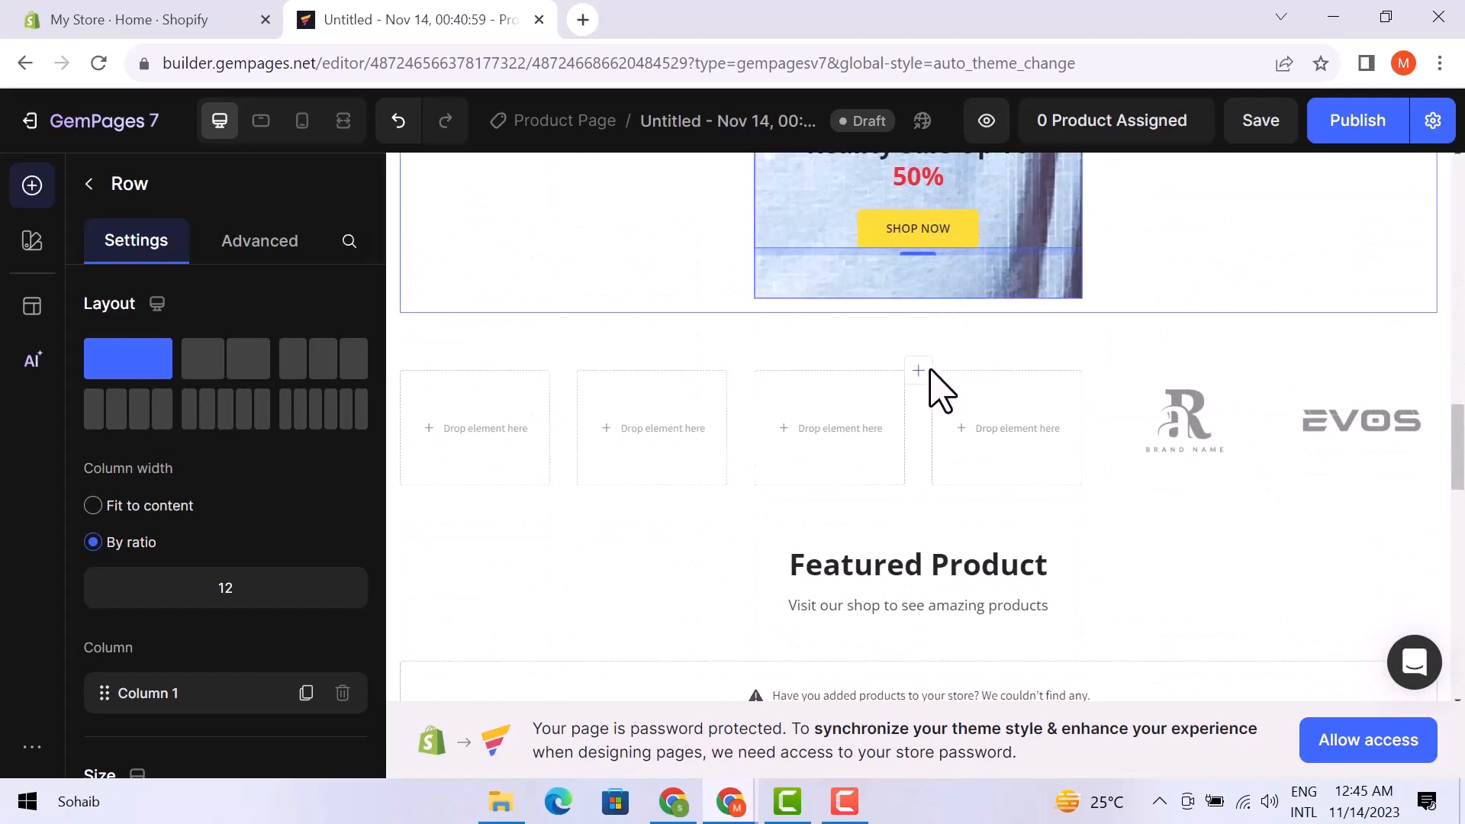
left_click(883, 289)
scroll(981, 343, "up", 12)
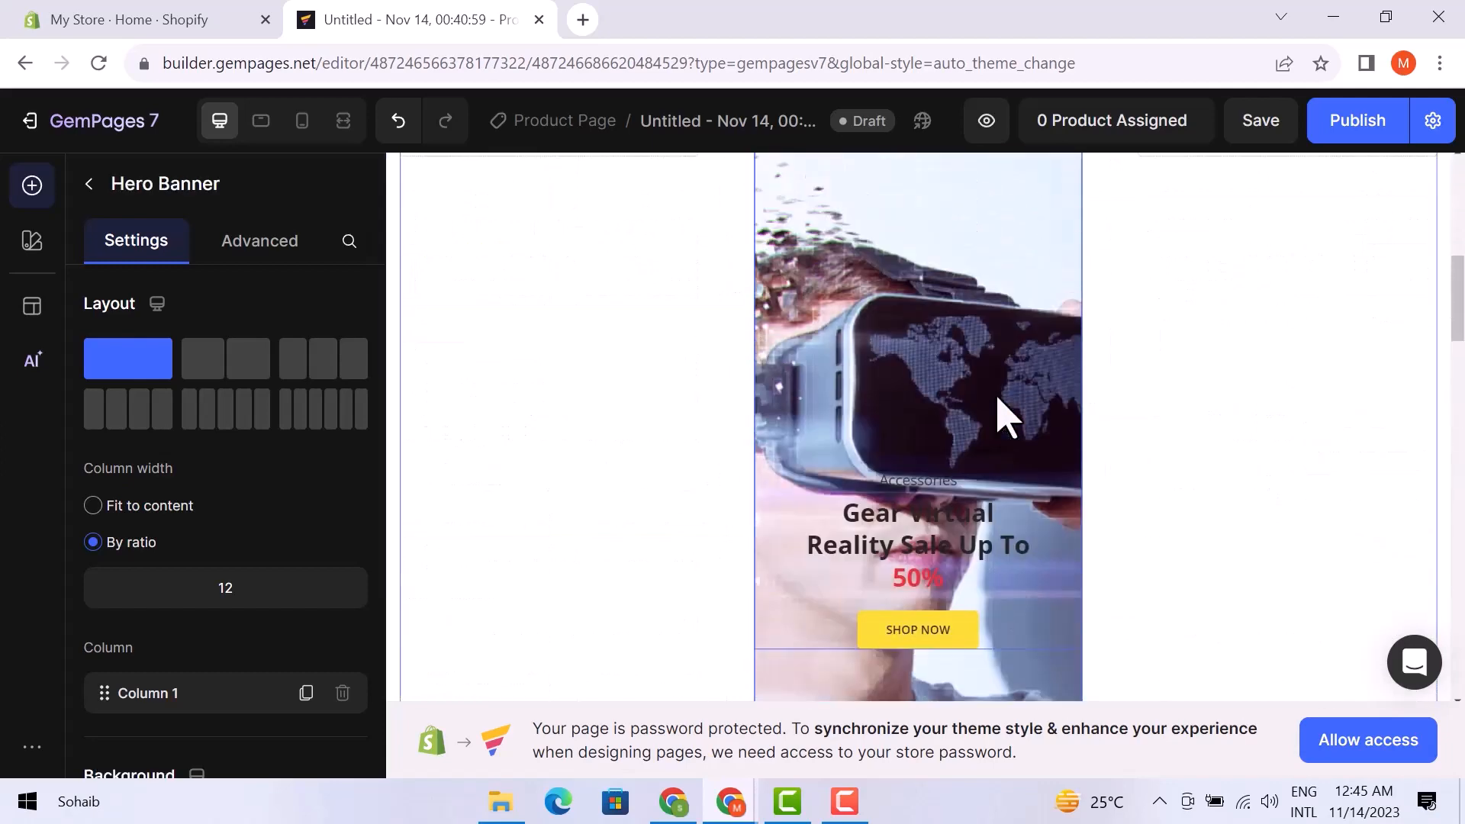
left_click(898, 532)
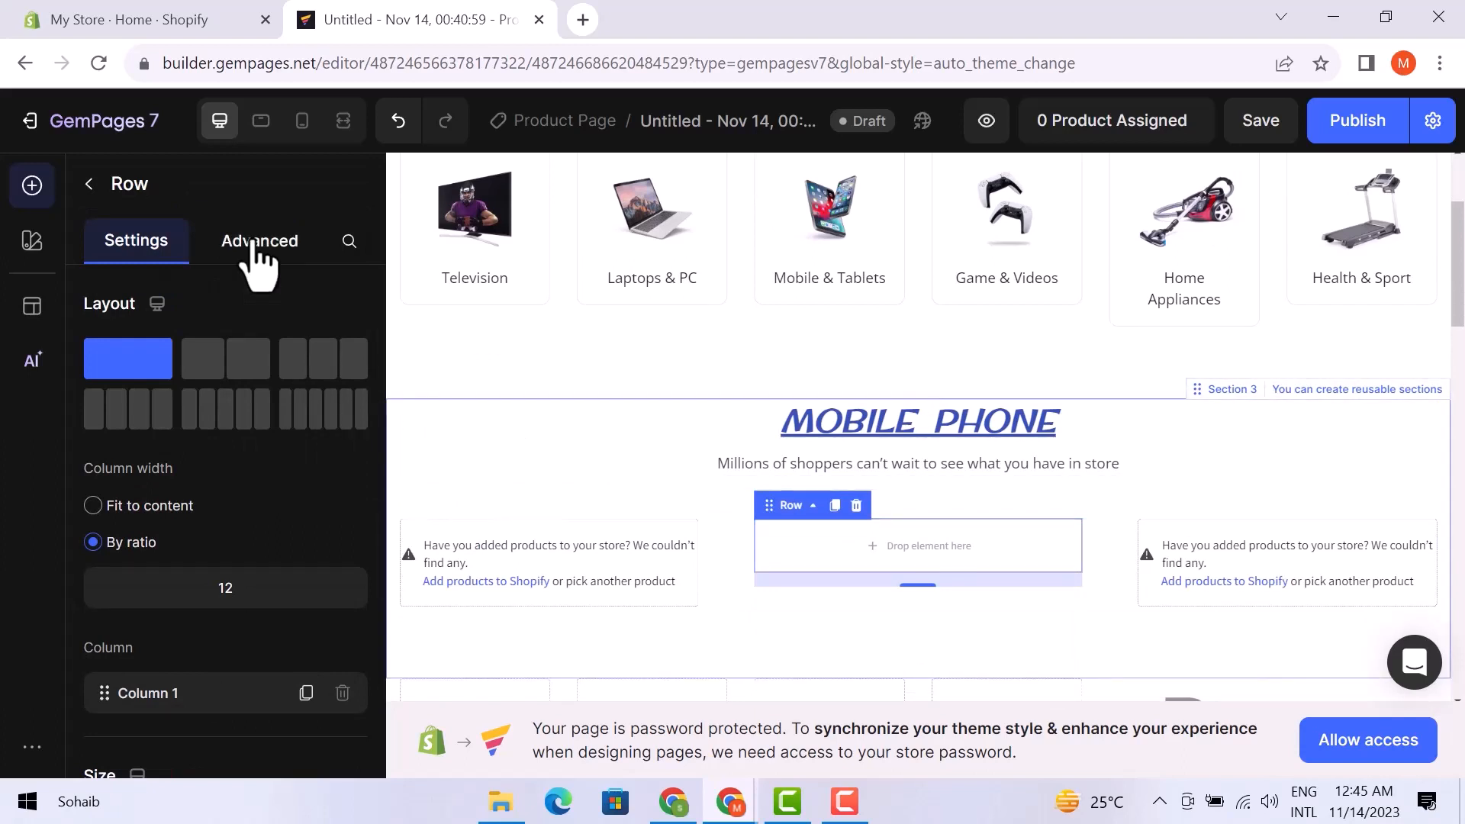
- Examine the empty row's advanced settings, including visibility, spacing, effects, position and CSS class
left_click(258, 263)
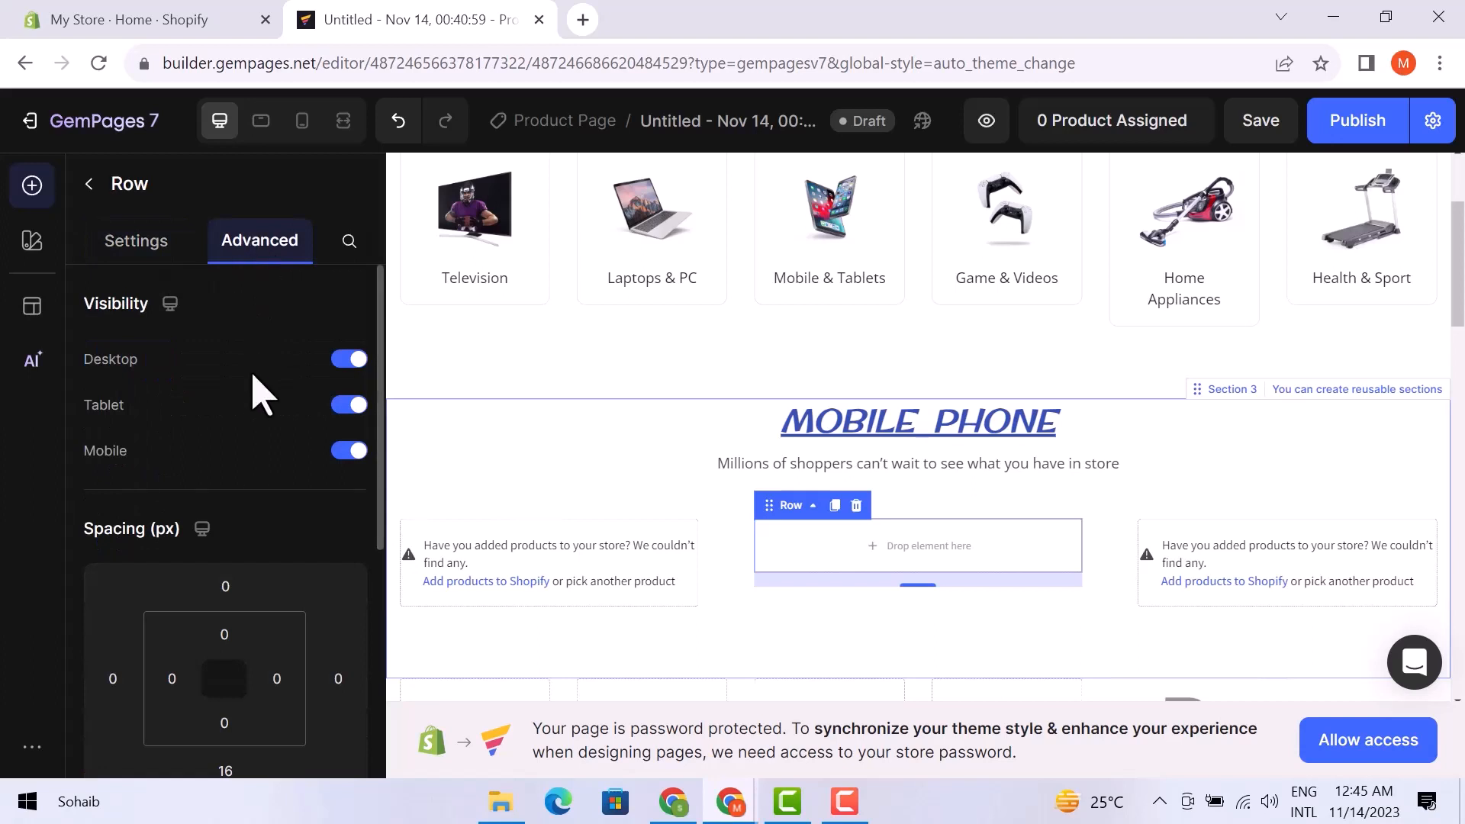
scroll(255, 392, "down", 5)
scroll(260, 392, "down", 2)
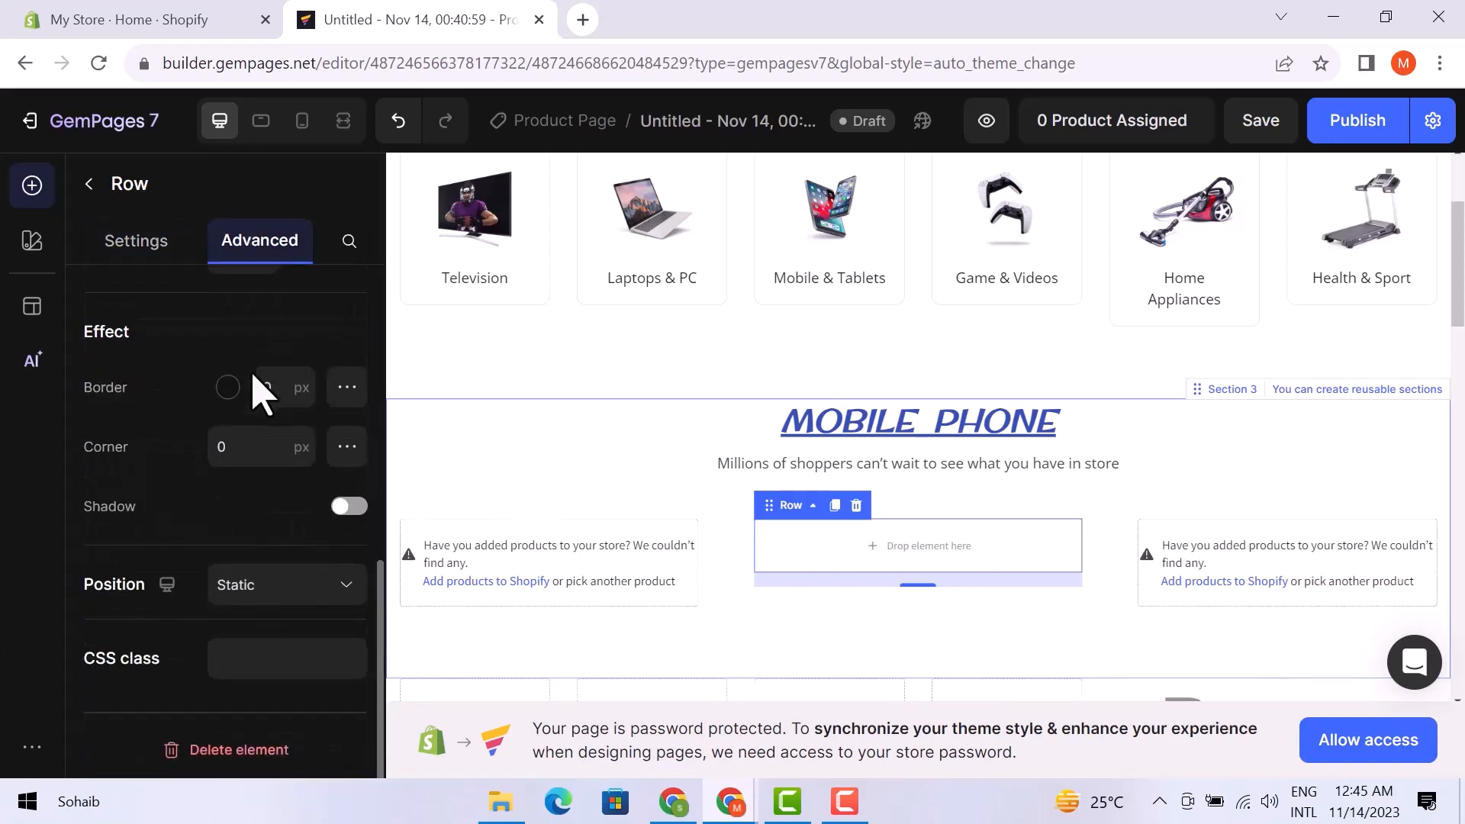
scroll(258, 392, "up", 7)
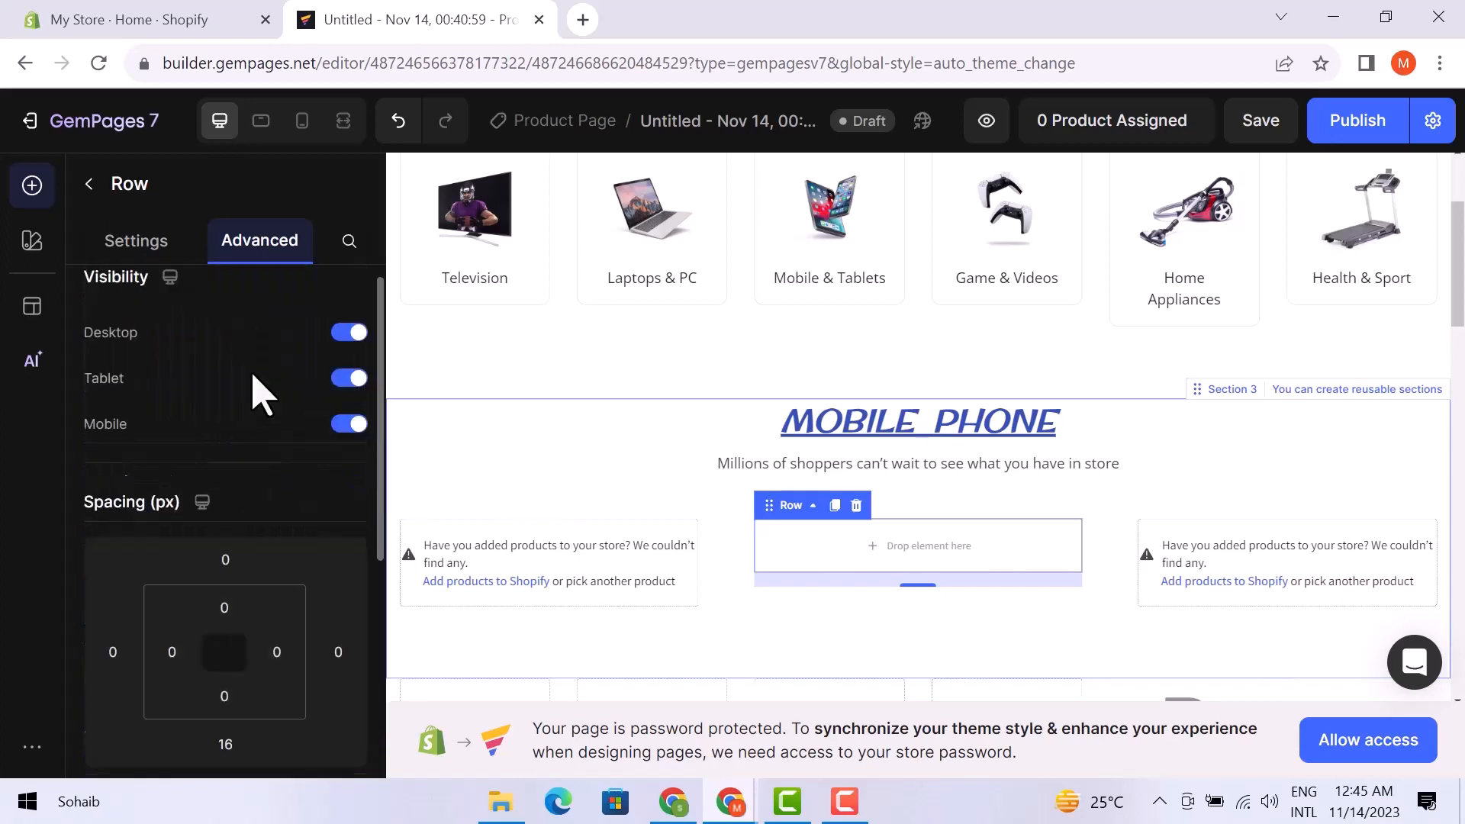
- Check the page layout in desktop, tablet, mobile and full-screen views, and return to the desktop view
left_click(221, 132)
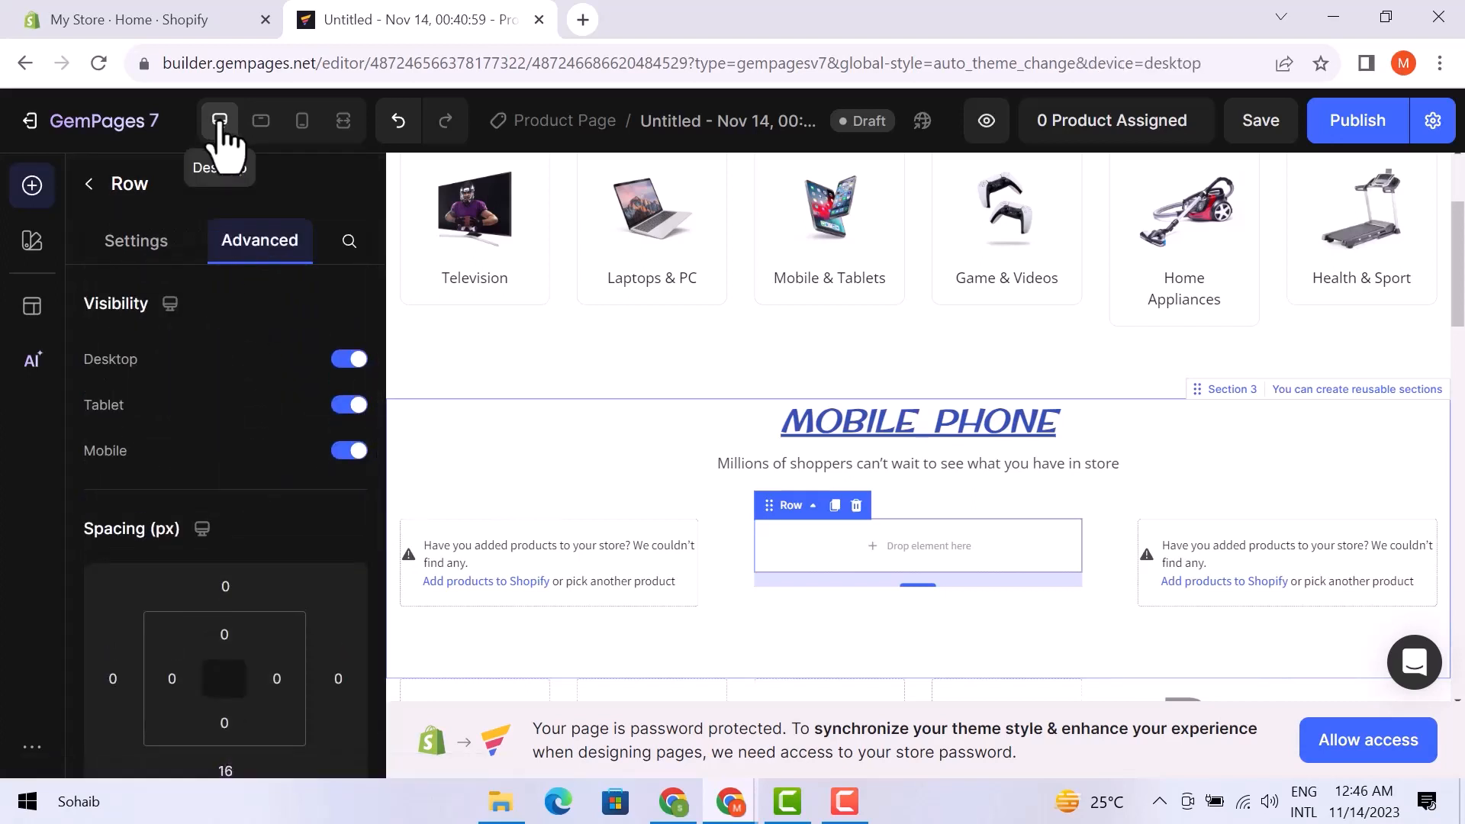
left_click(261, 126)
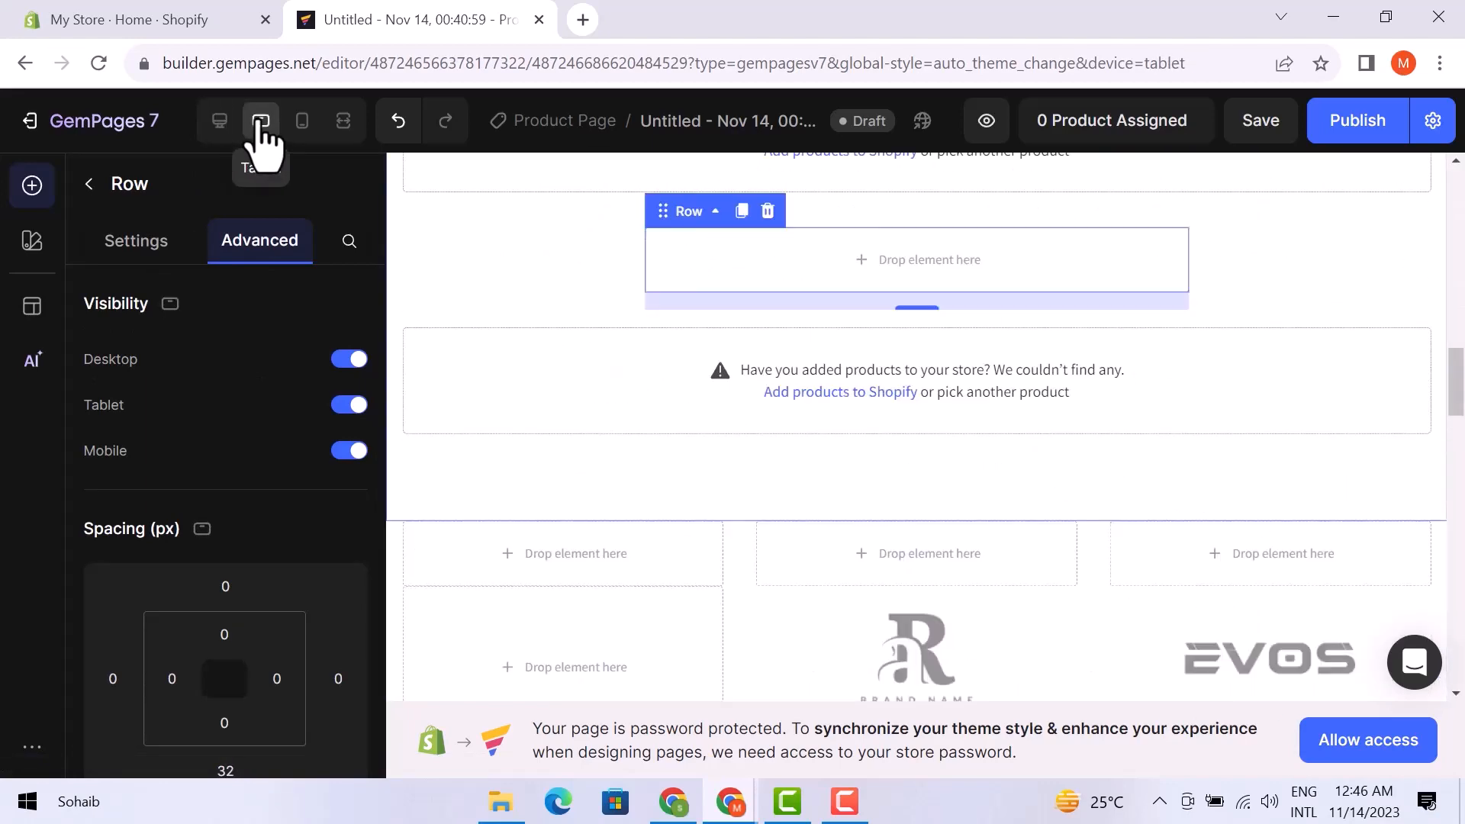
left_click(303, 126)
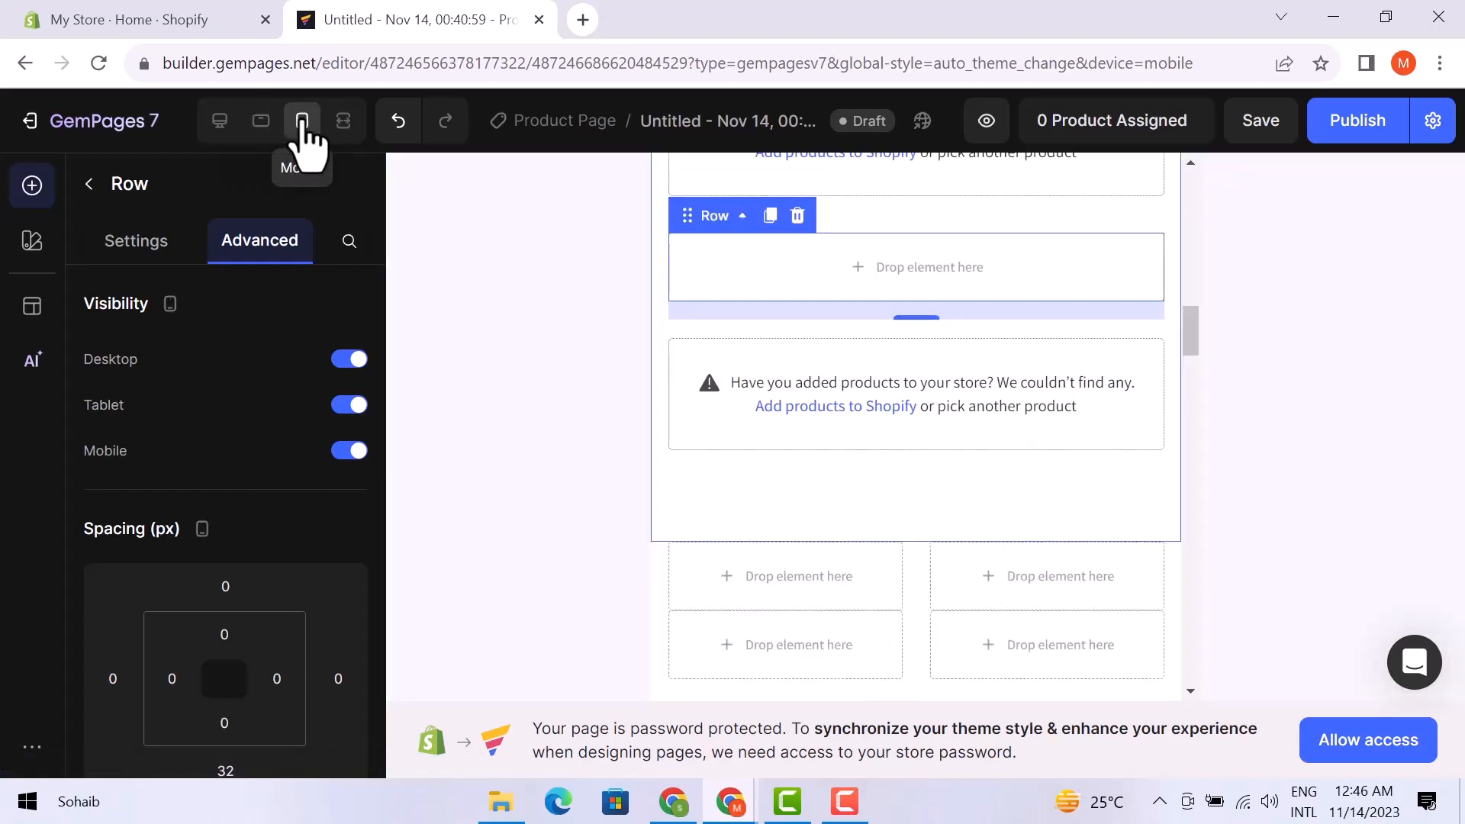
left_click(341, 123)
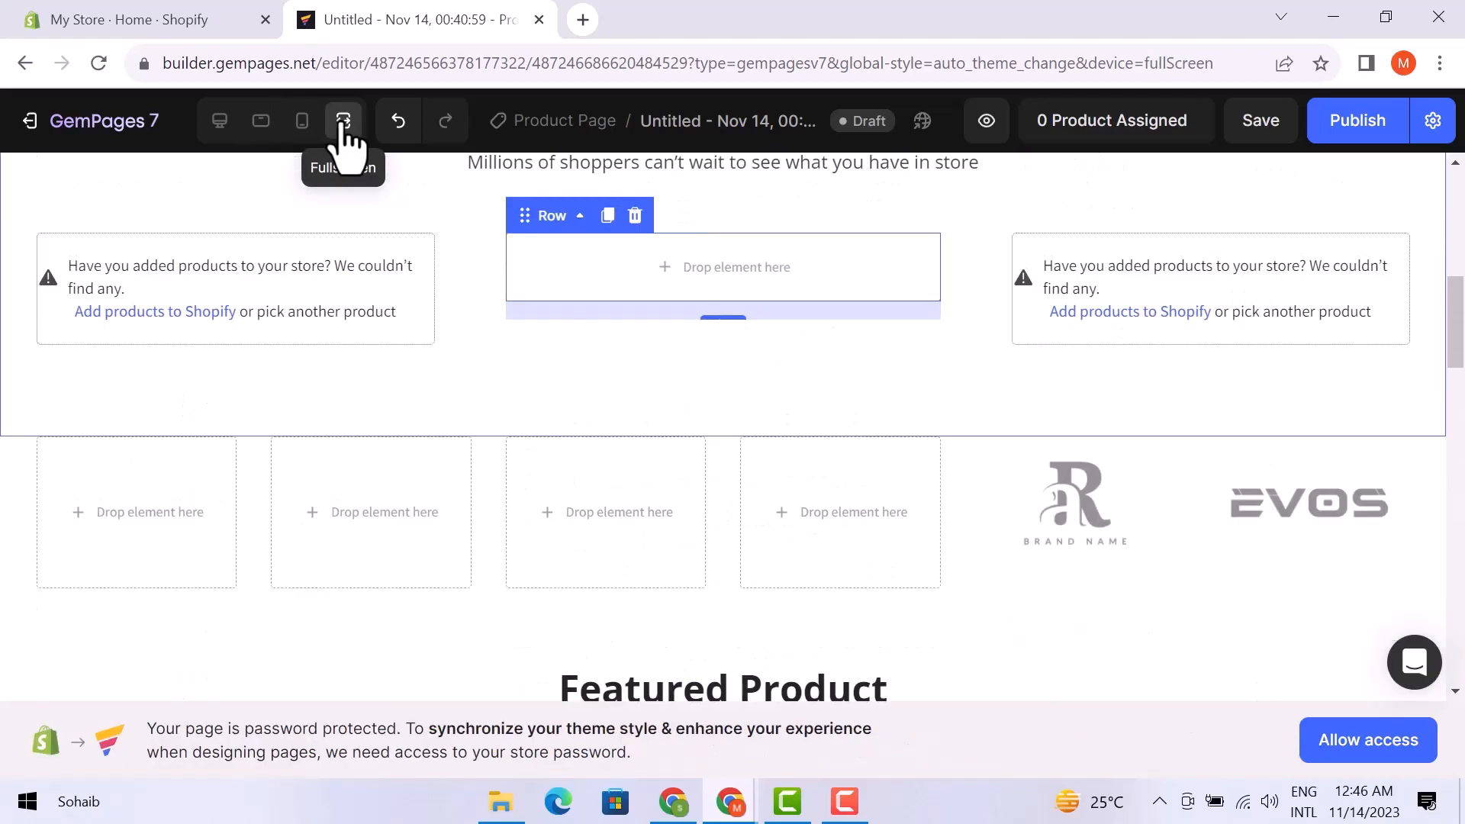
left_click(220, 122)
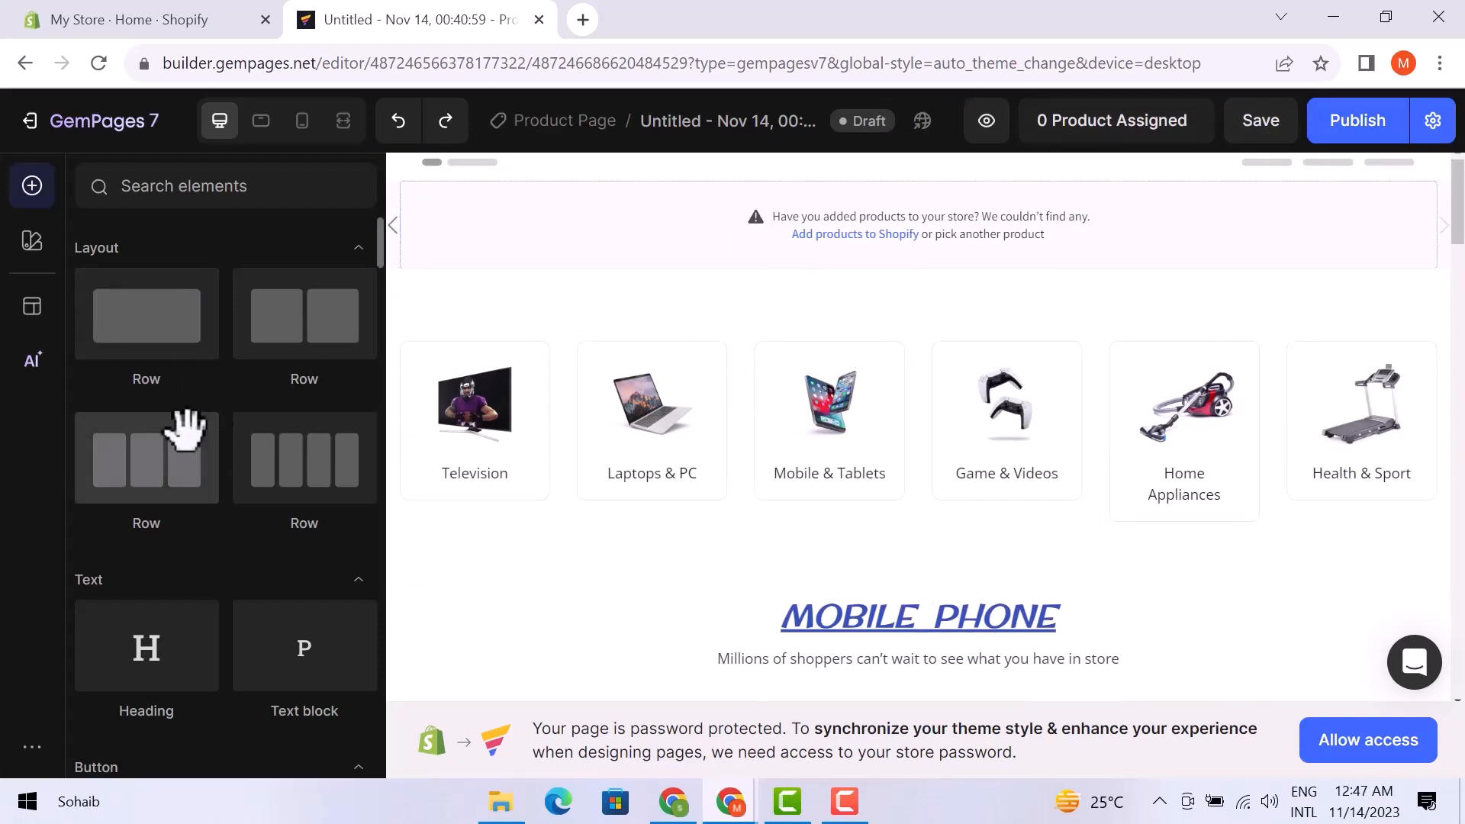
- Add a heading element above the product category row and replace its placeholder text with HS PRODUCTION
scroll(179, 458, "down", 2)
left_click_drag(169, 543, 592, 284)
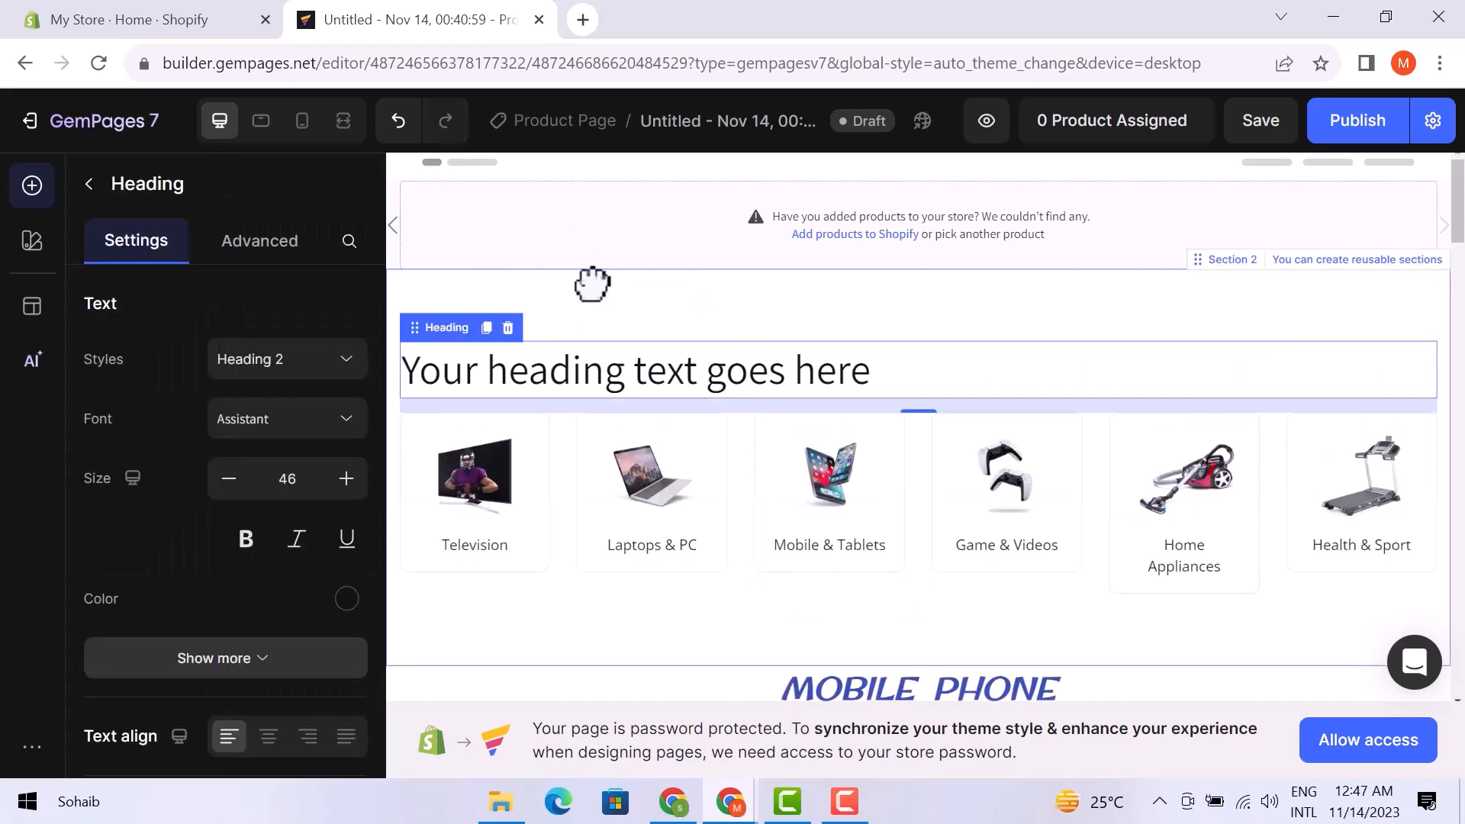
left_click(624, 371)
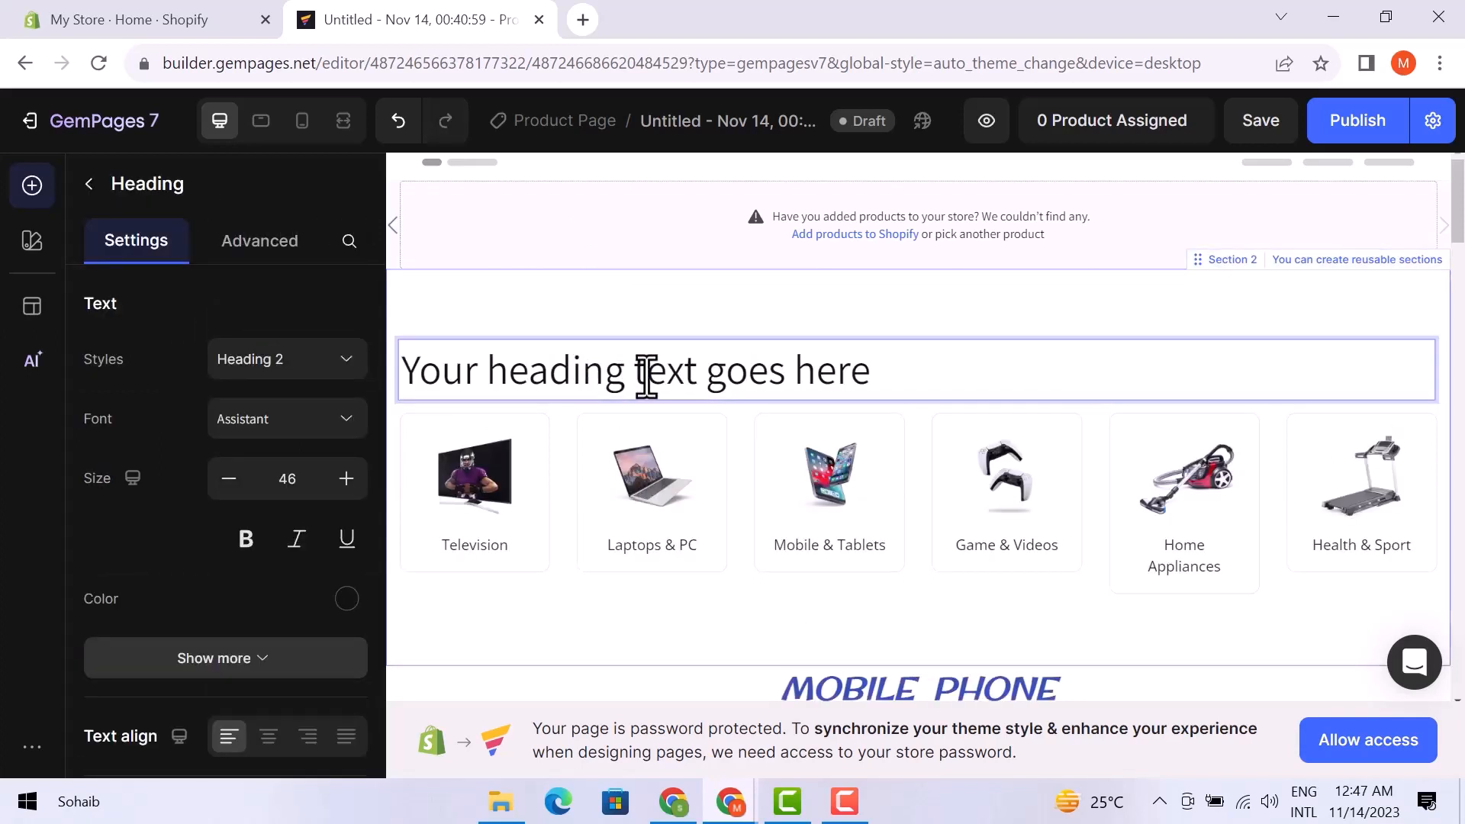
left_click(870, 372)
left_click_drag(870, 372, 396, 383)
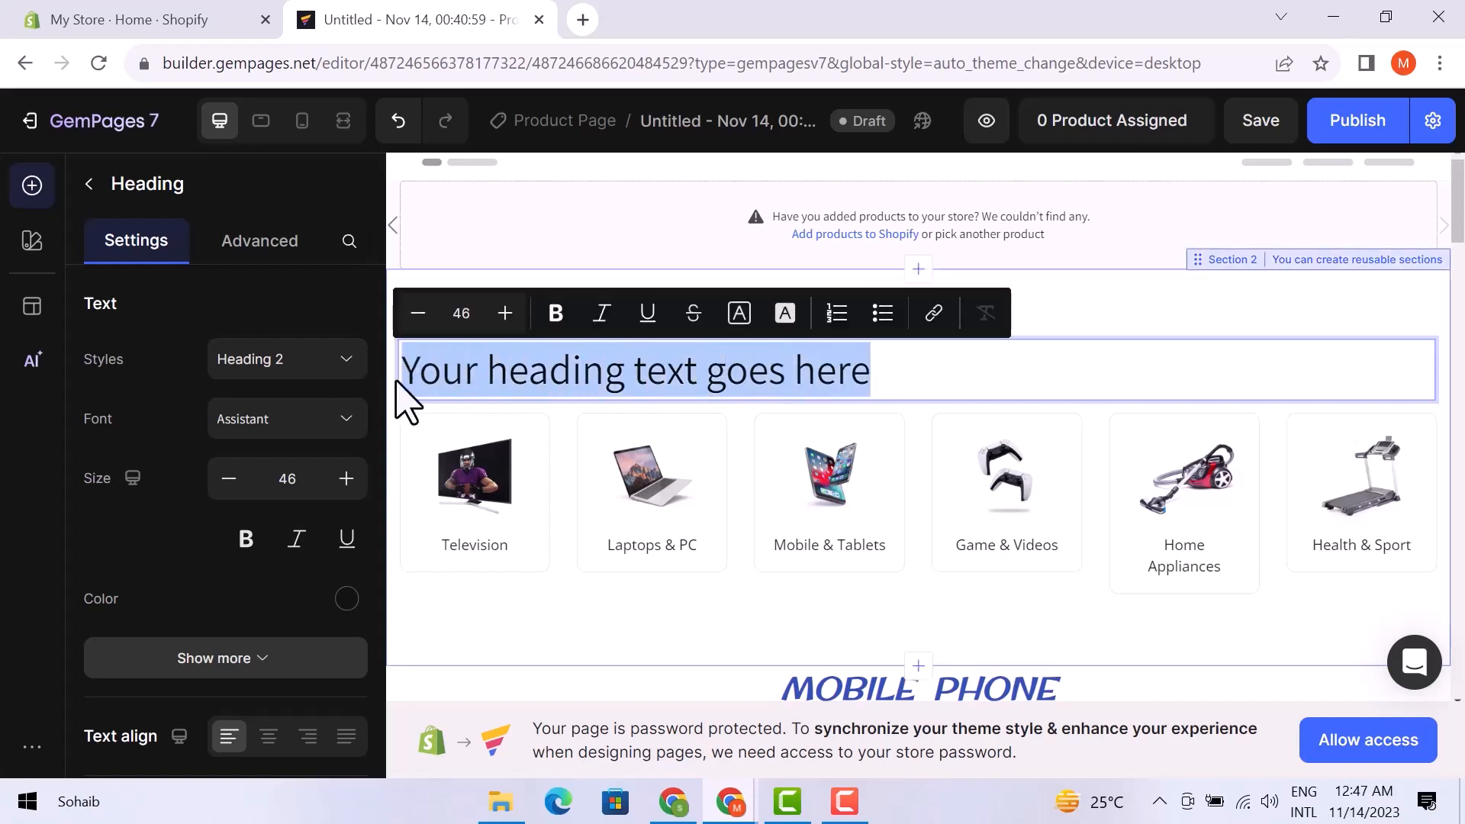
type("HS PRODUCTION")
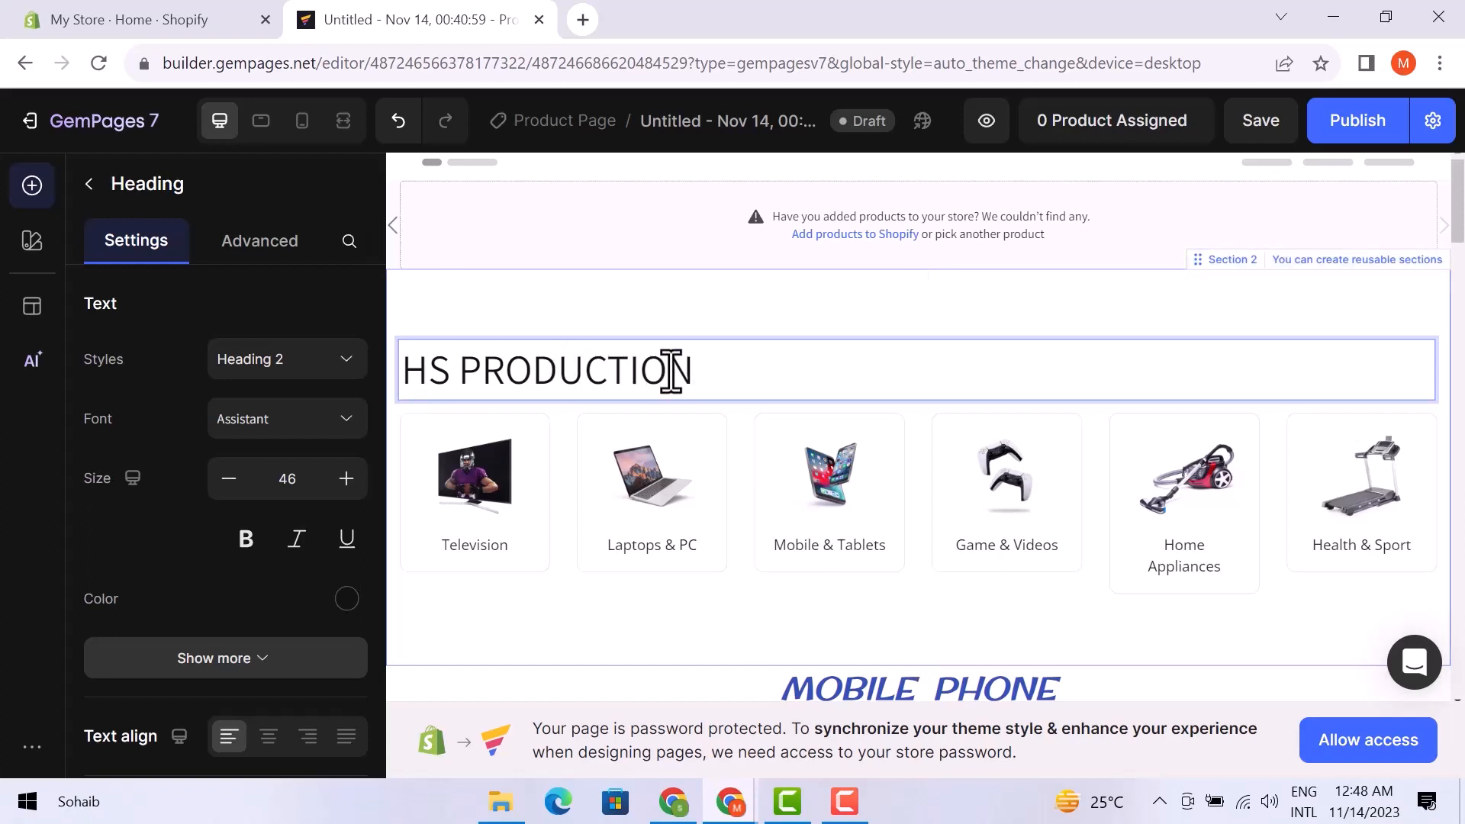
- Set the HS PRODUCTION heading's size to 52 and make its text bold without italics
left_click_drag(698, 369, 392, 374)
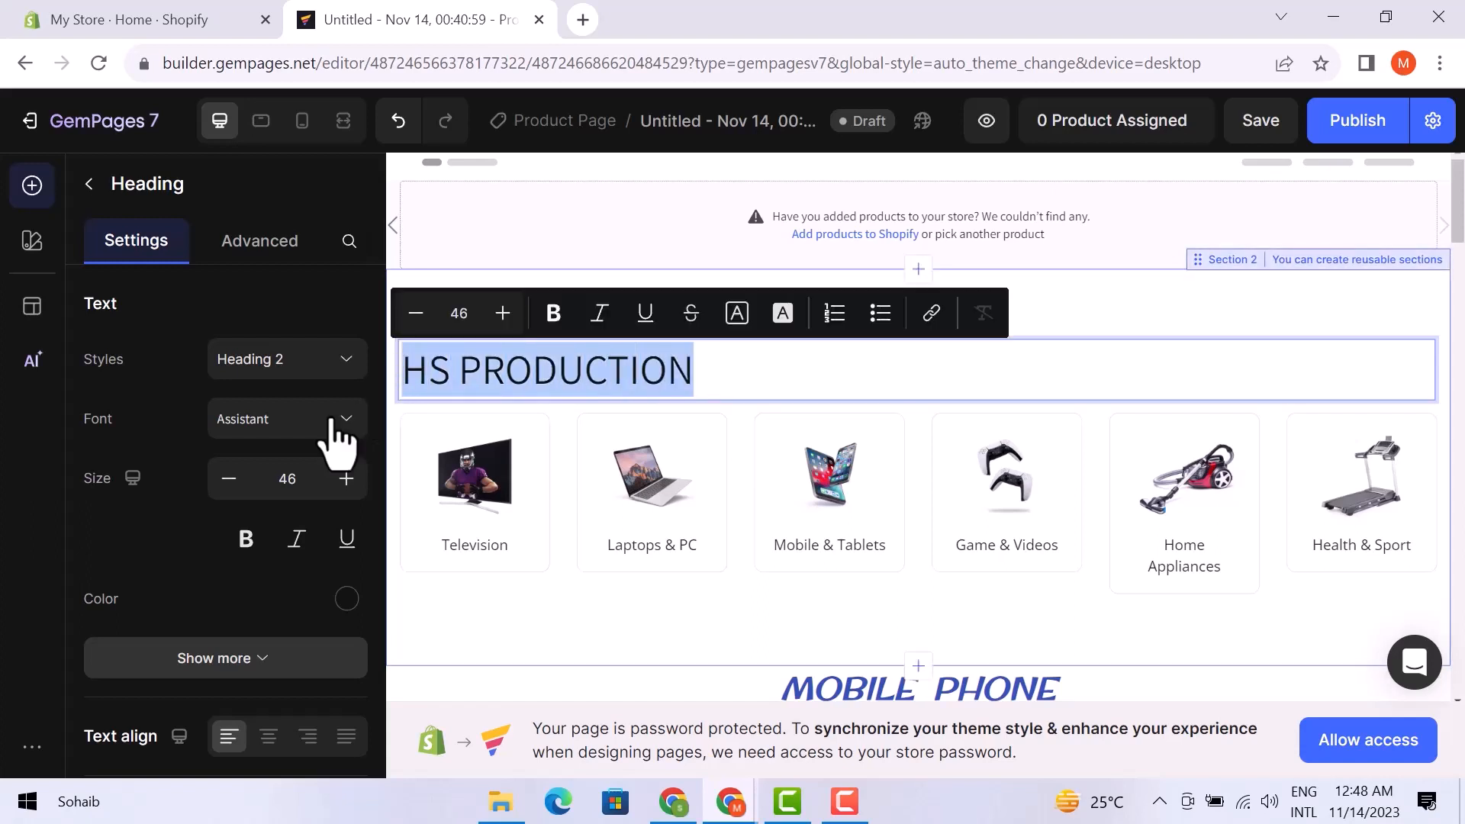
left_click(347, 480)
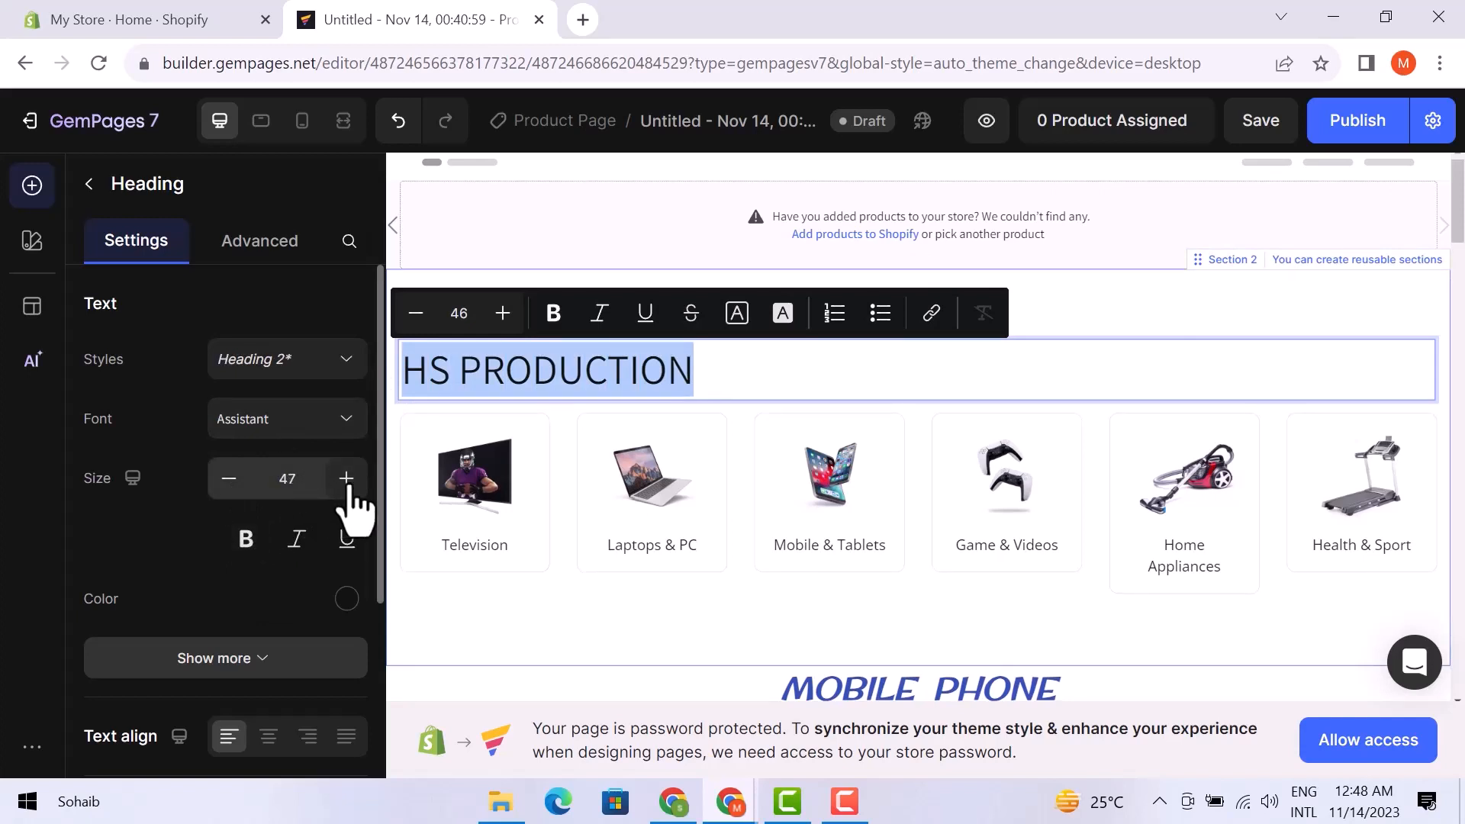
left_click(347, 480)
left_click(347, 480)
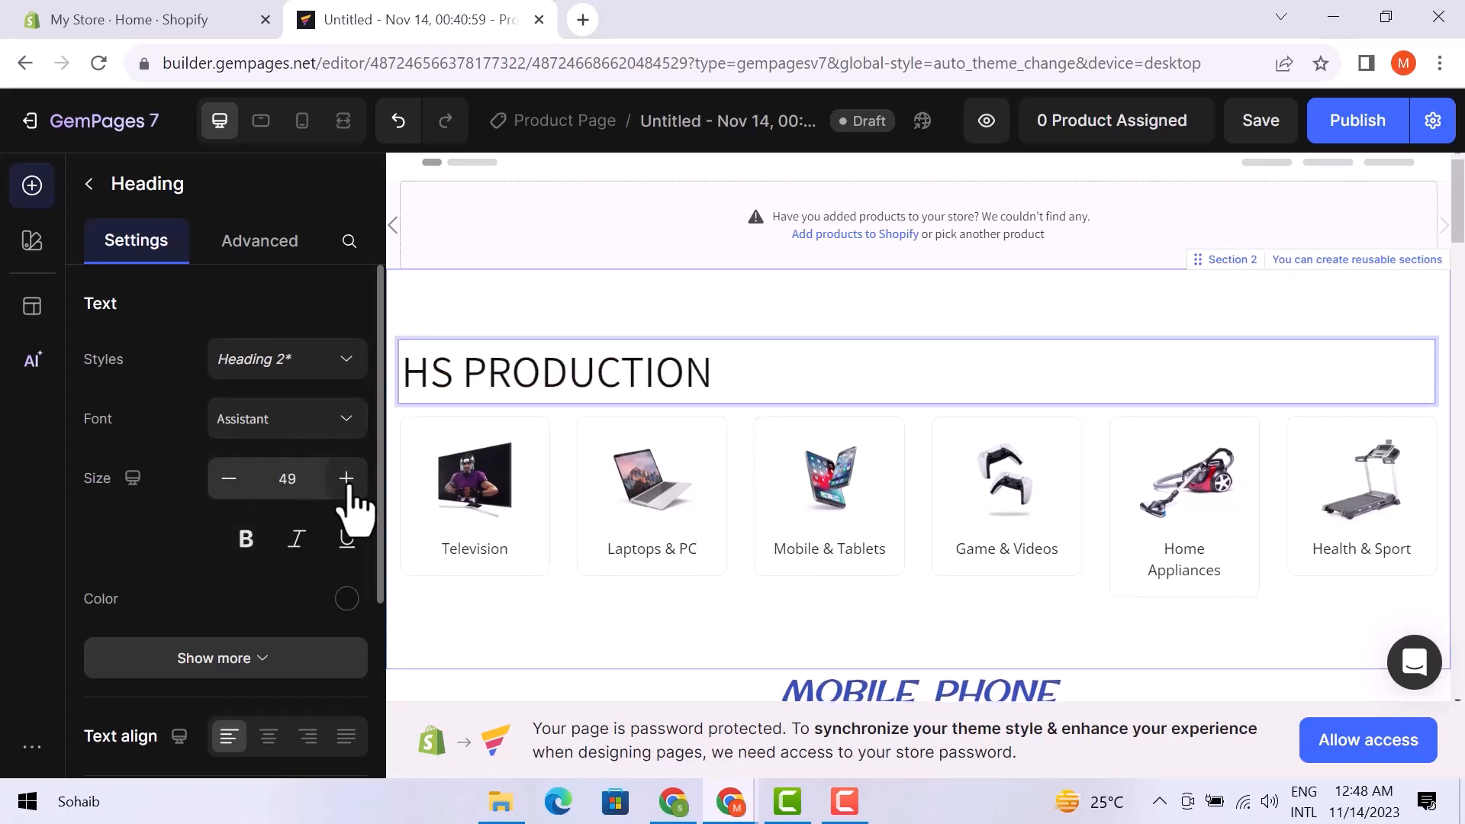
left_click(348, 479)
left_click(347, 479)
left_click(347, 479)
left_click(246, 538)
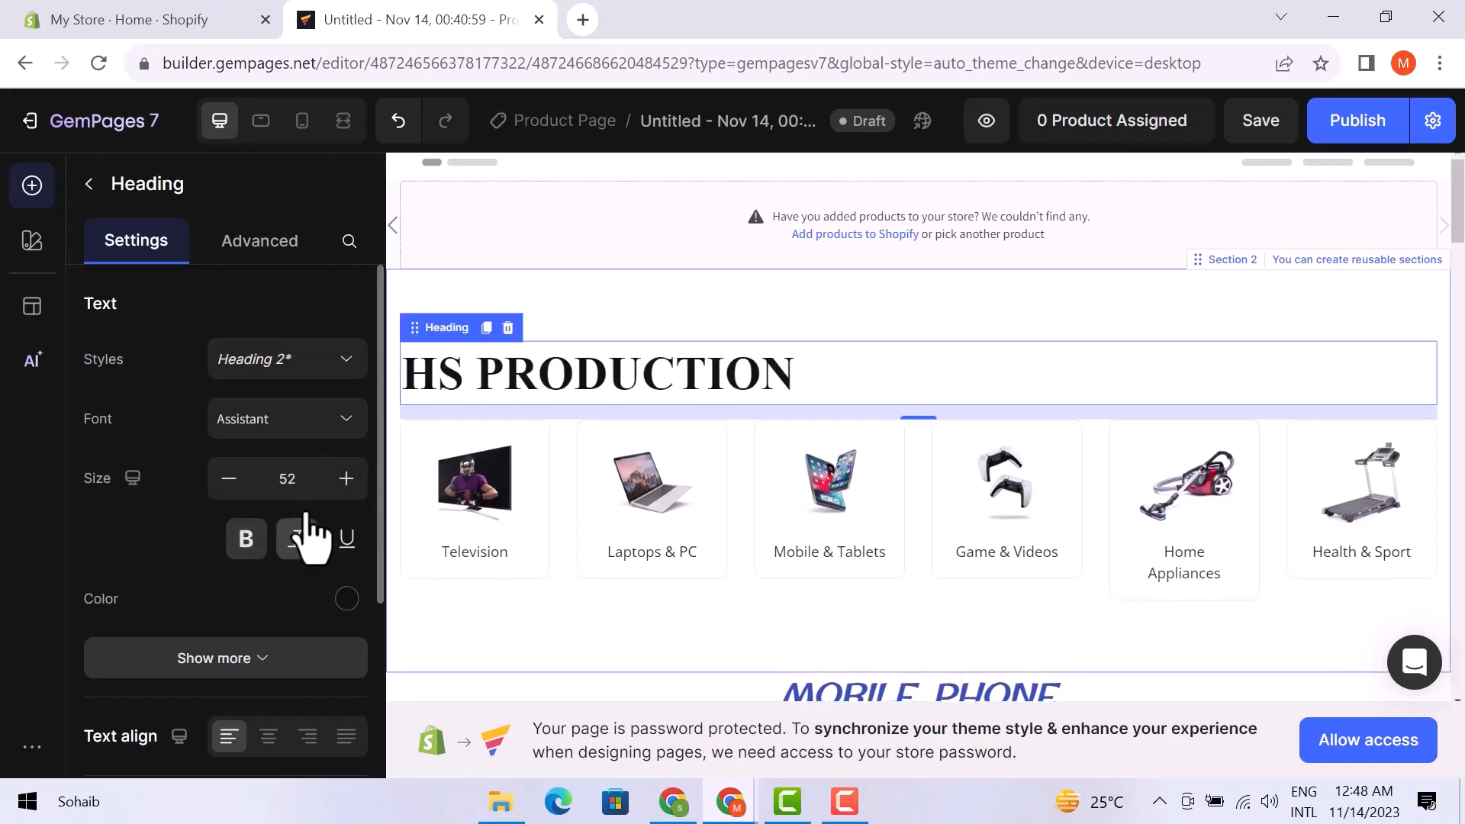
left_click(298, 541)
left_click(298, 540)
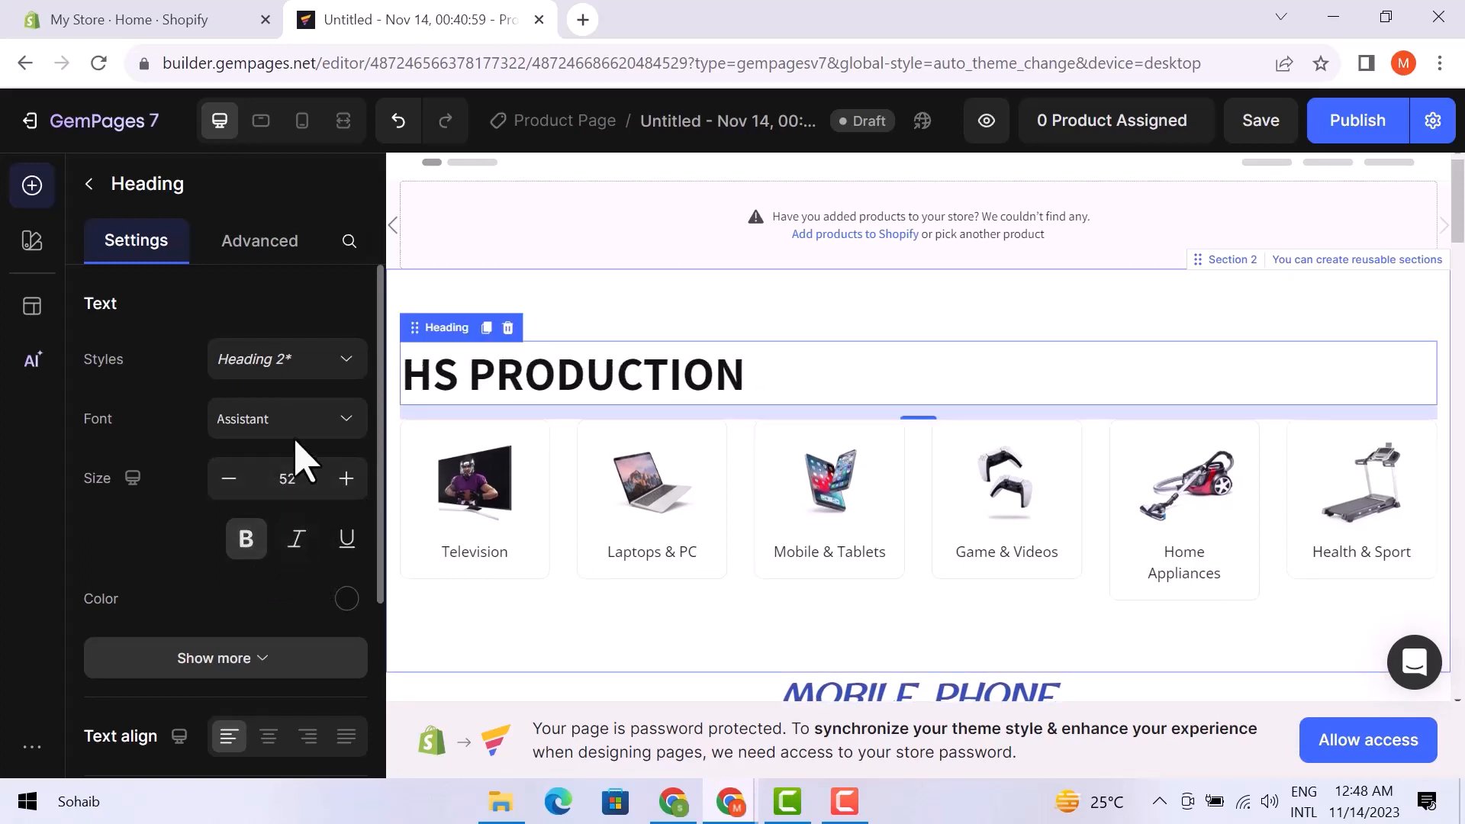
- Set the HS PRODUCTION heading's font to Arbutus Slab and center its text
left_click(292, 427)
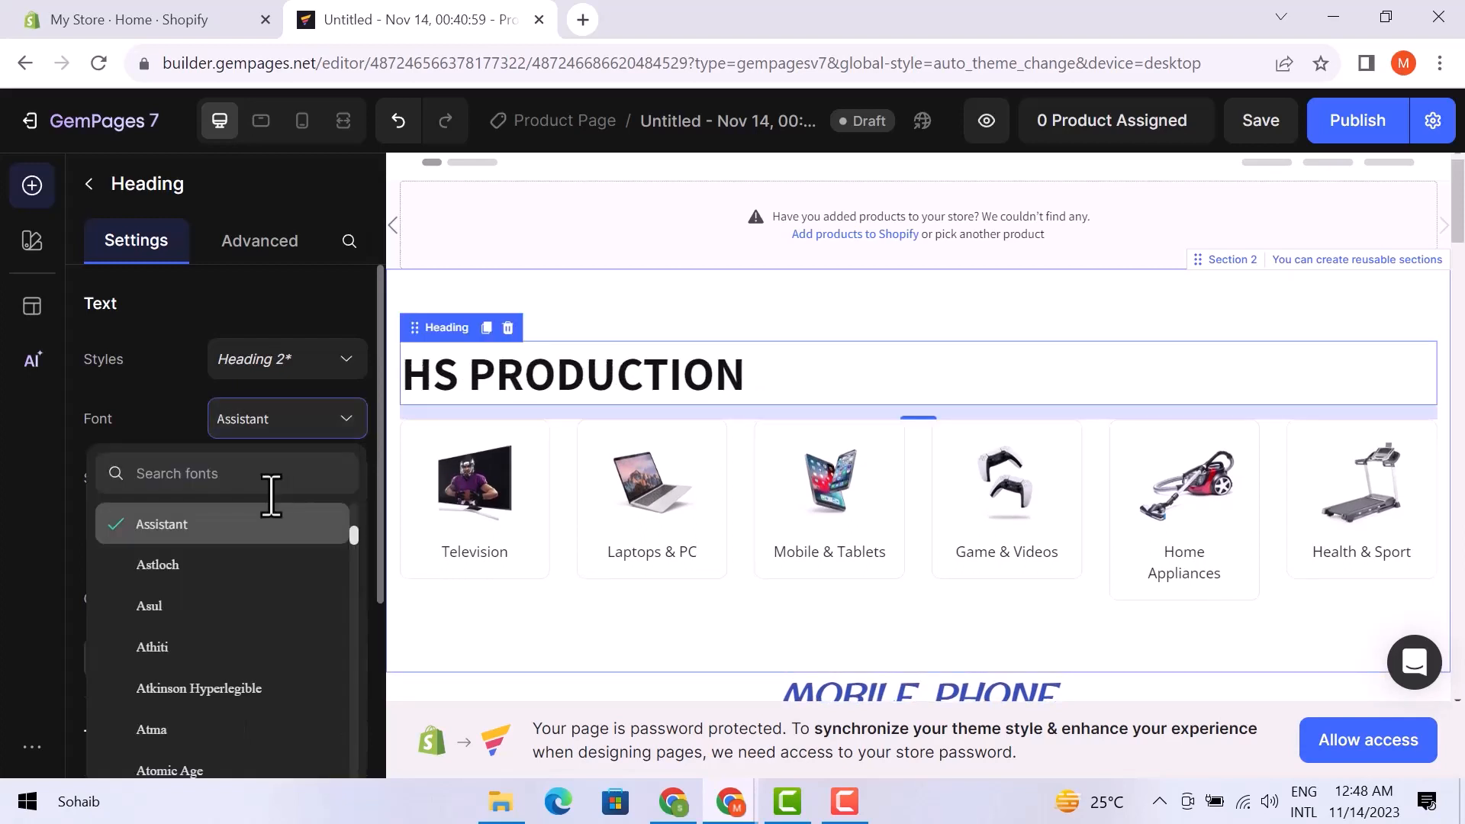
left_click(200, 574)
scroll(177, 503, "down", 2)
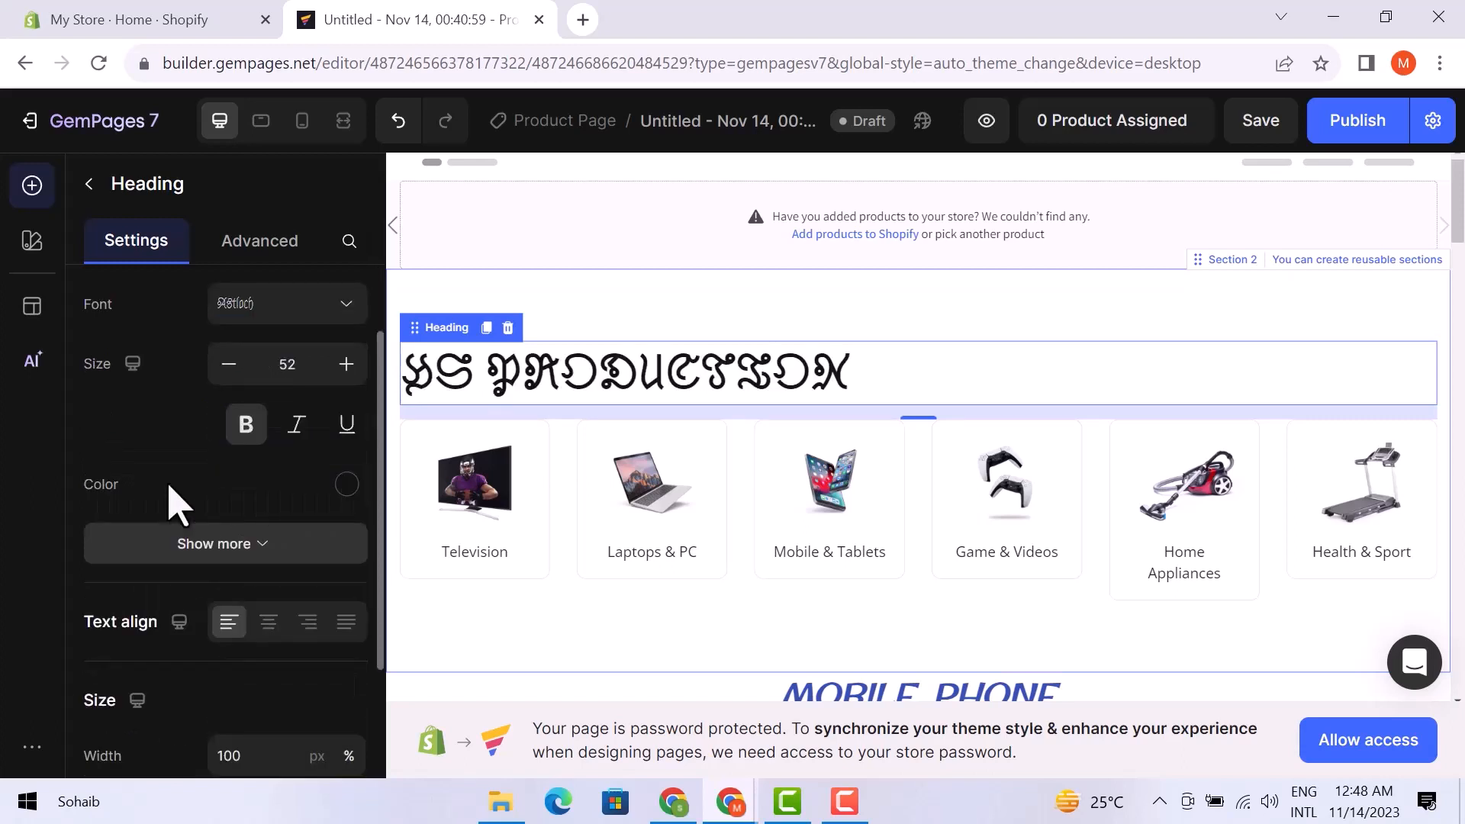
scroll(177, 500, "down", 2)
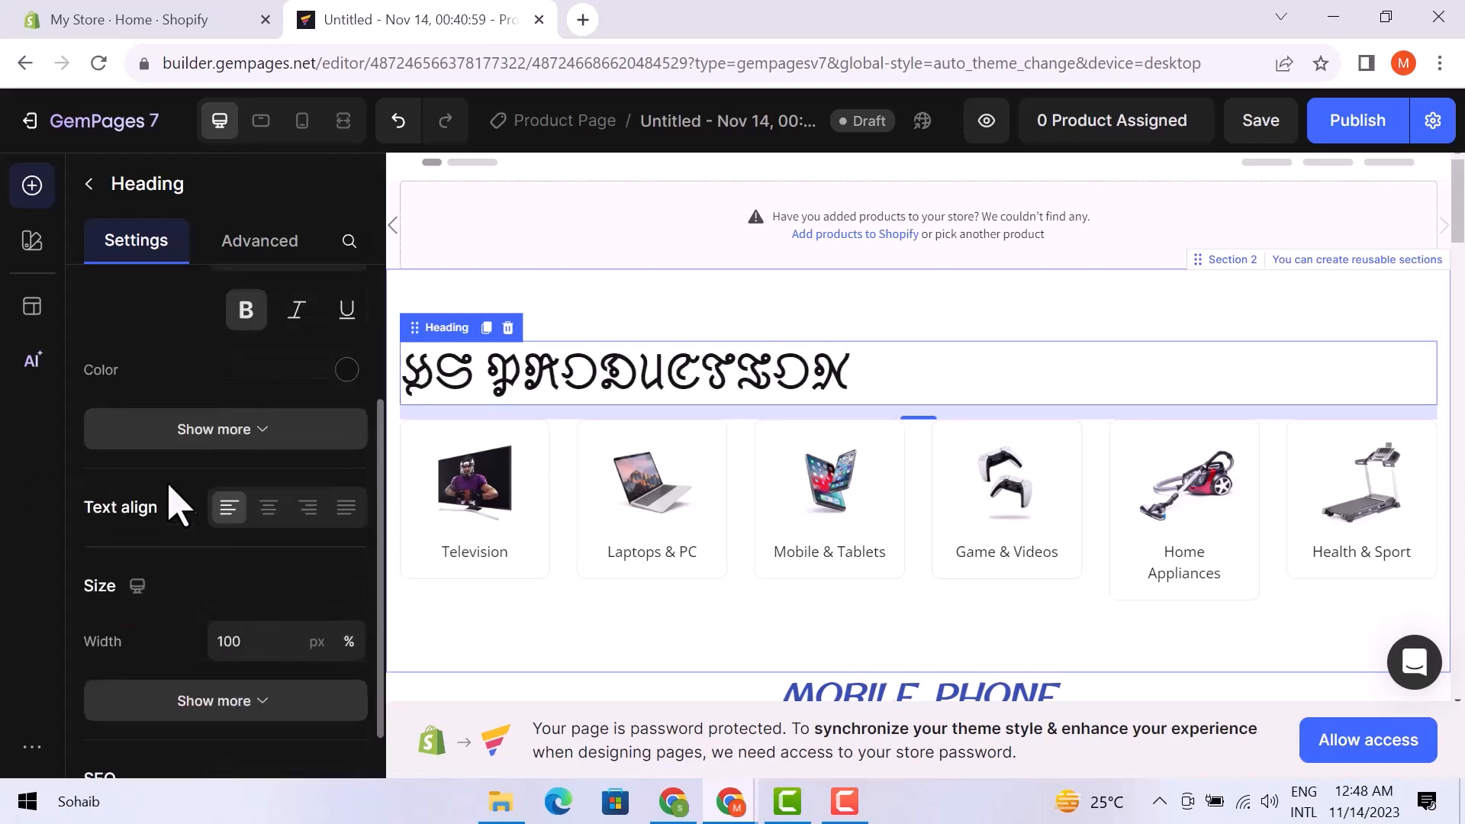
left_click(263, 510)
scroll(248, 618, "up", 3)
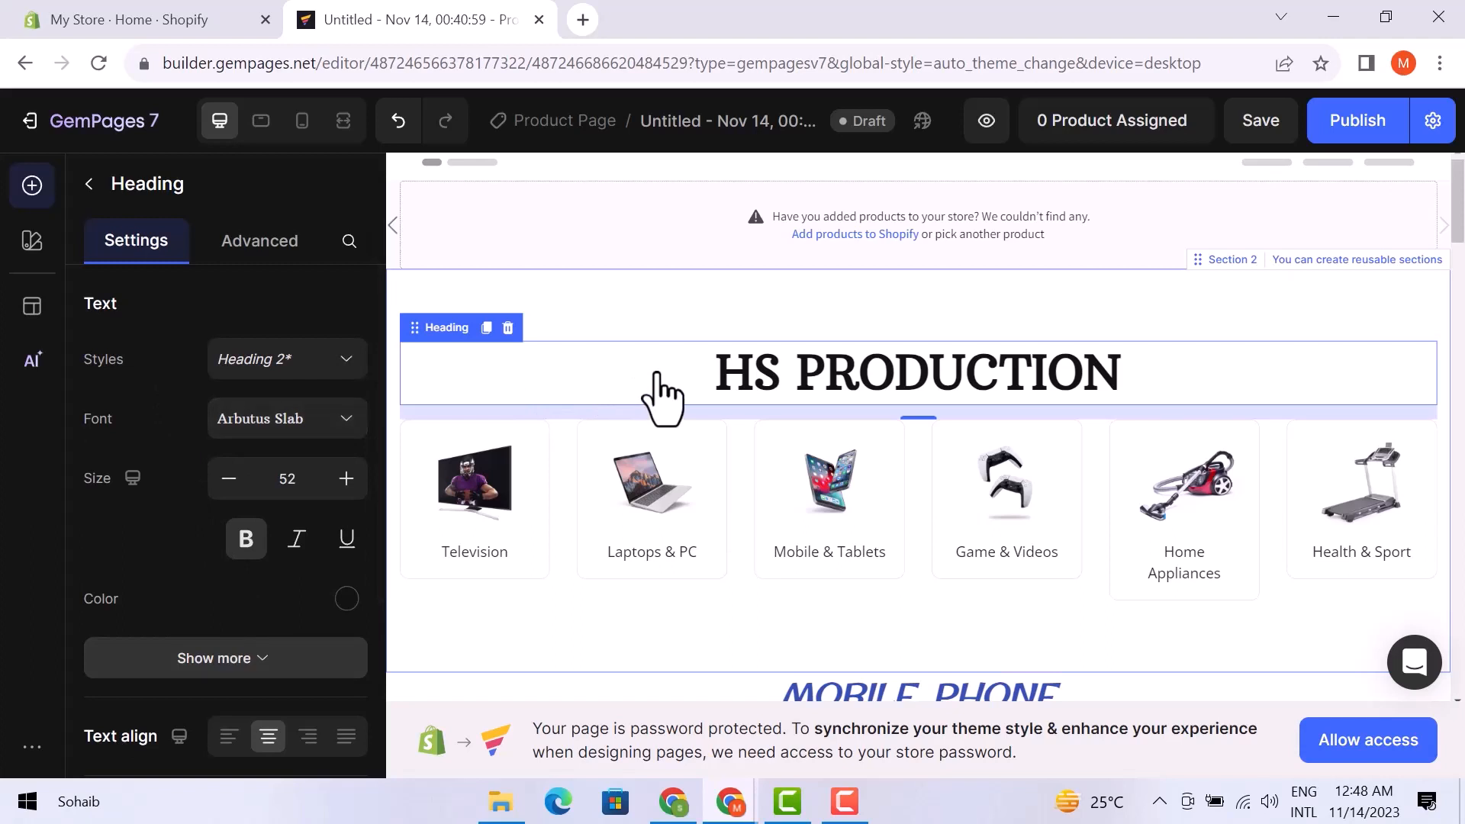
- Publish the product page and dismiss the publishing notification
left_click(1354, 123)
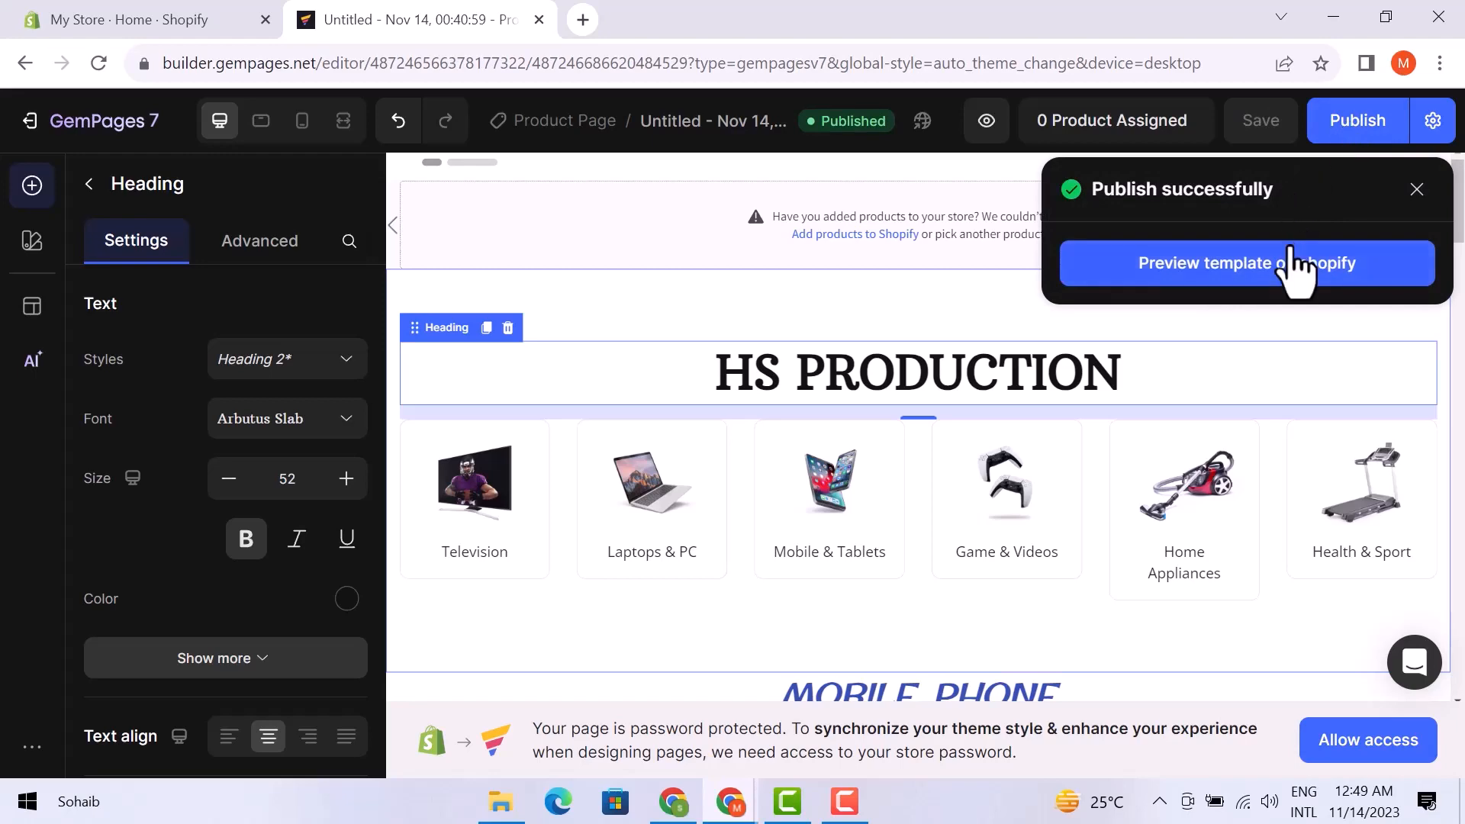
left_click(1415, 189)
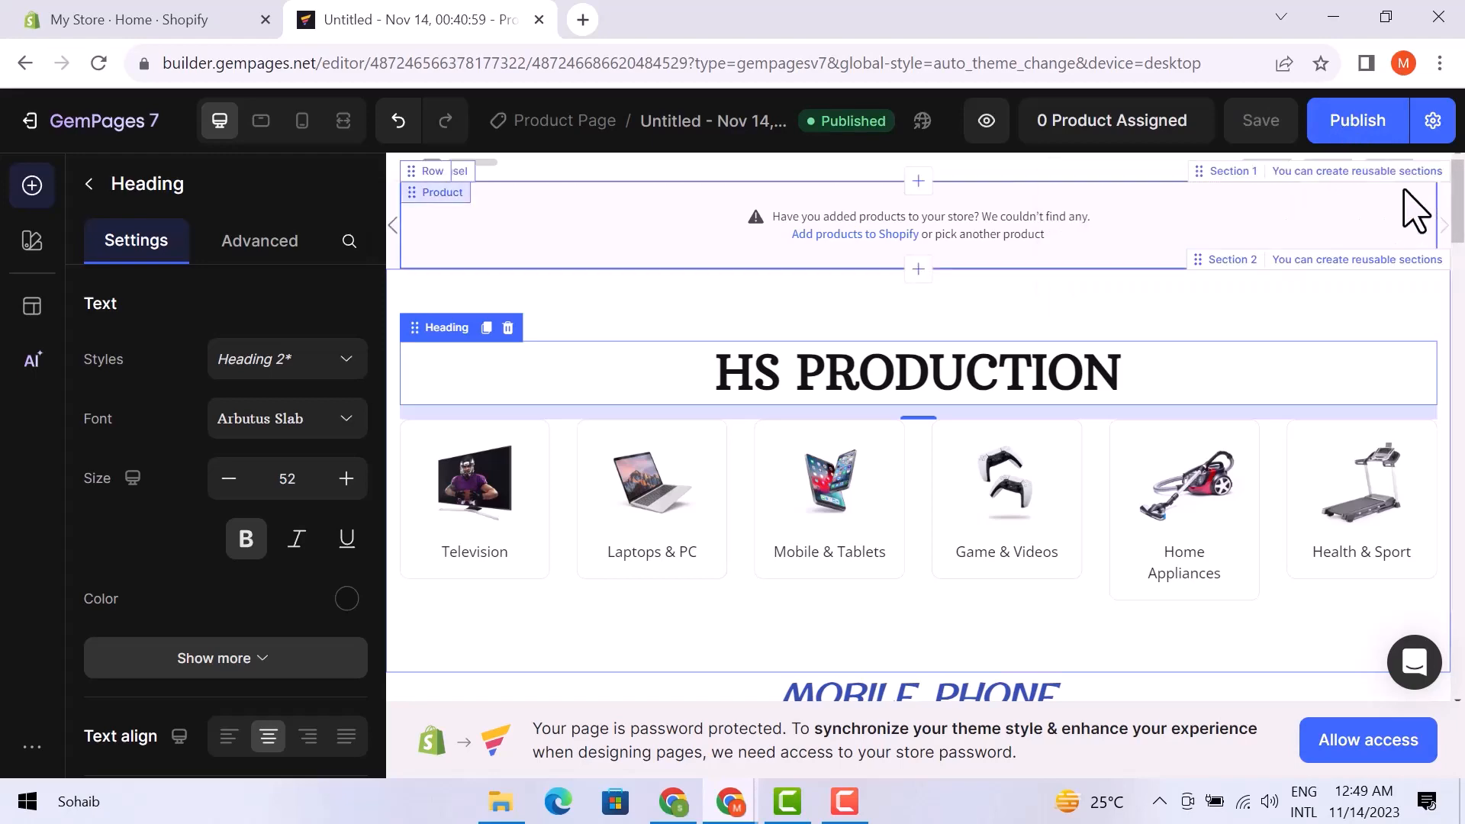